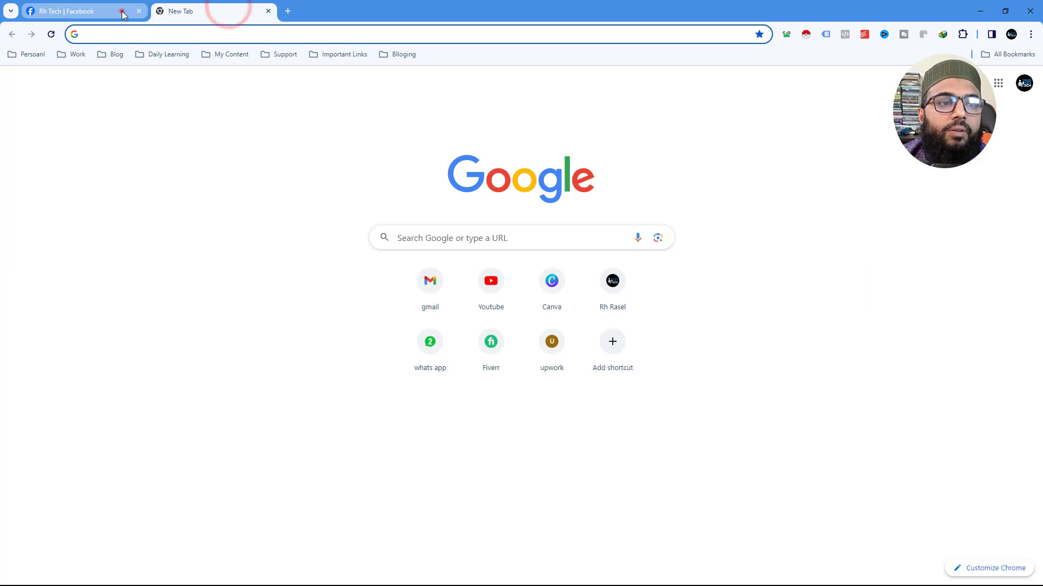
click(193, 9)
click(56, 13)
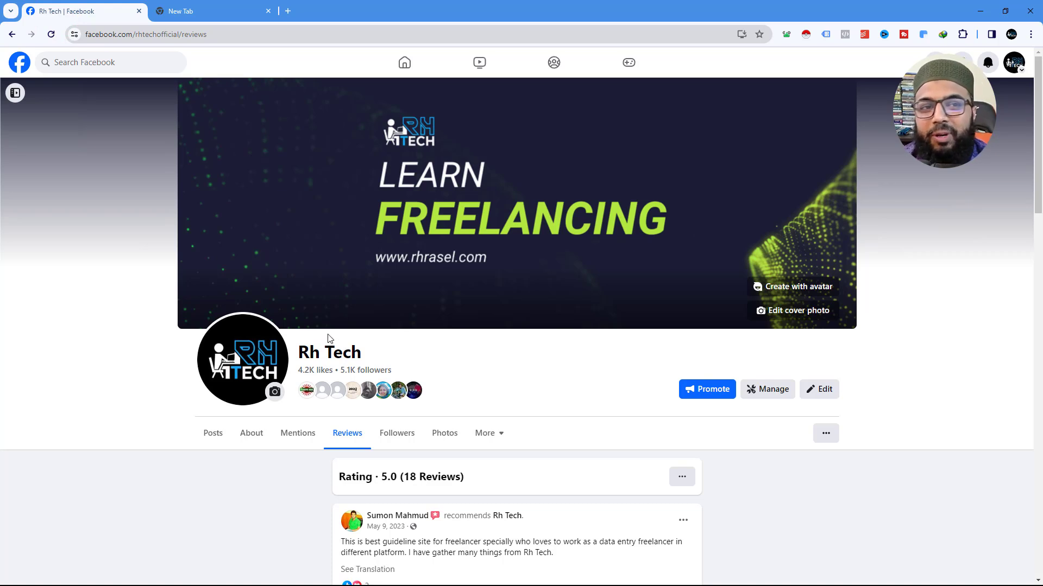
click(186, 12)
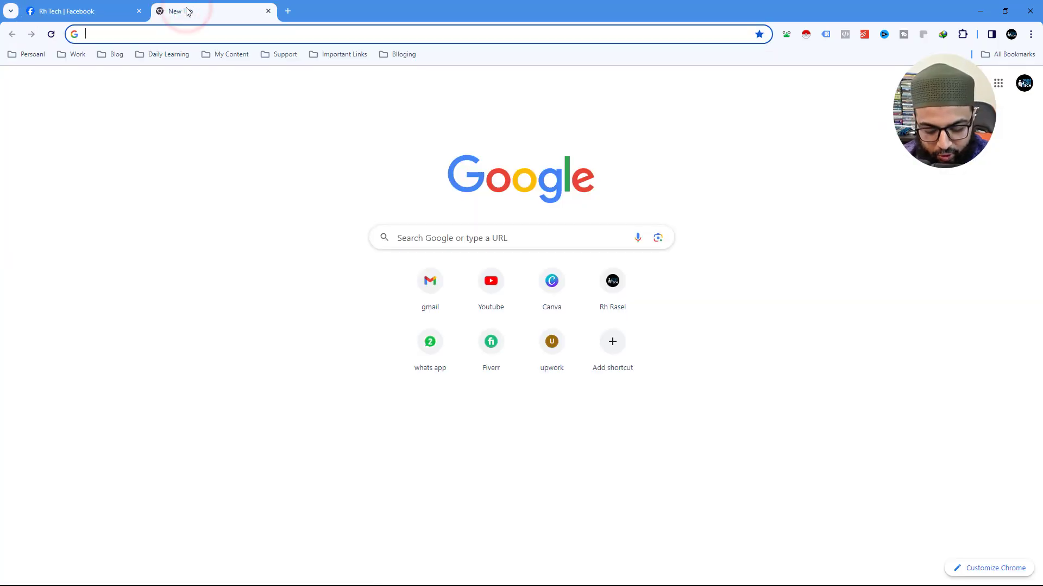
Open Meta Business Suite for the Rh Tech page and go to its settings.
text(bu)
key(Return)
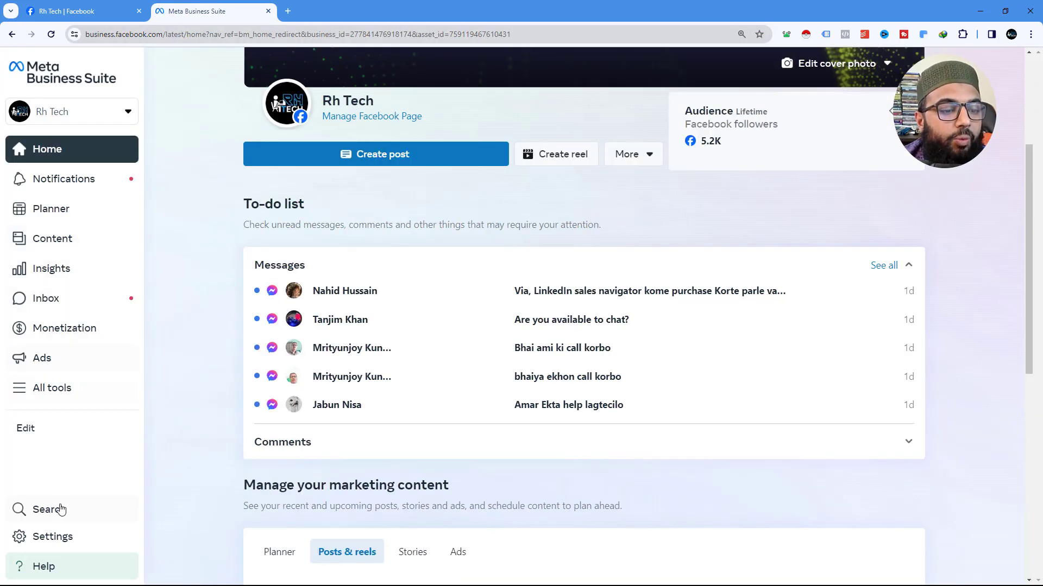
click(50, 531)
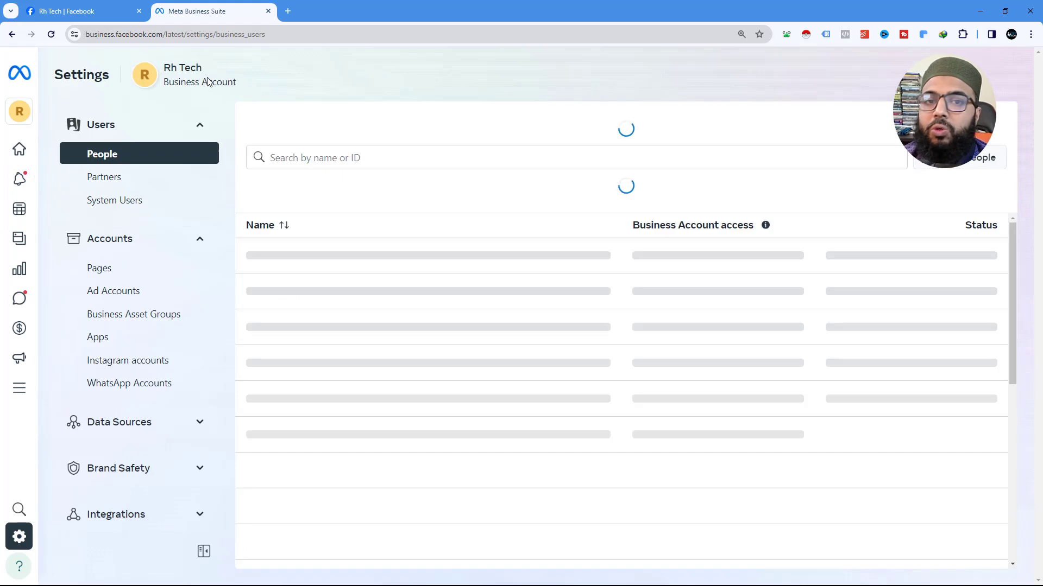
Open the full Business settings of the Rh Tech account and go from there to Ads Manager.
click(65, 17)
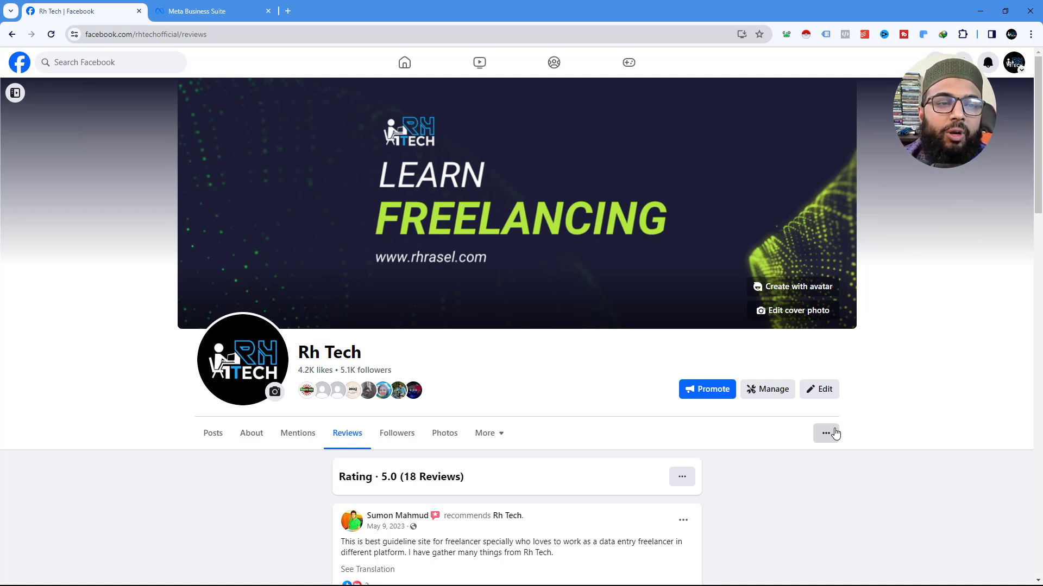
click(232, 12)
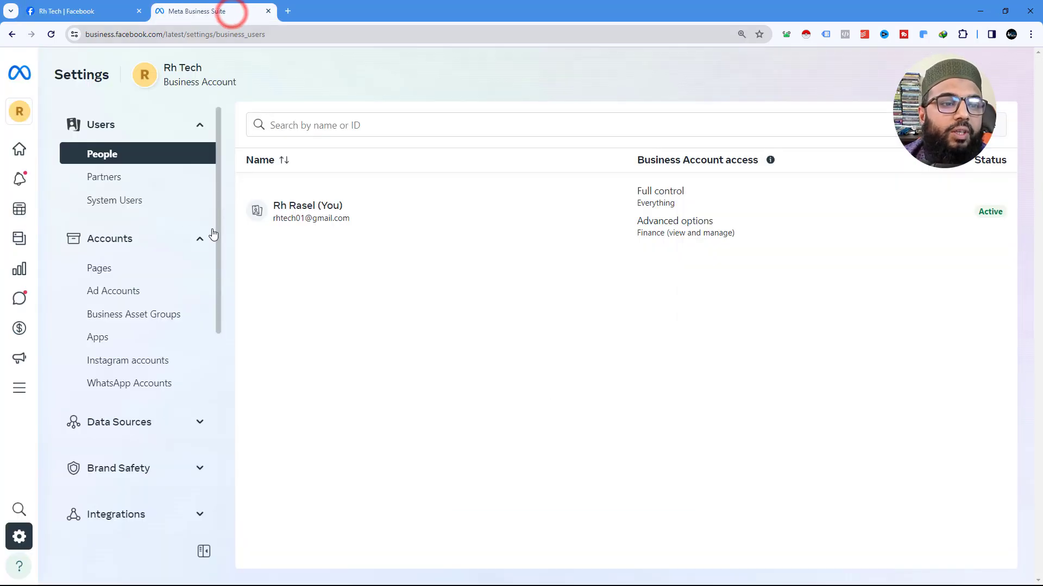
scroll(116, 281, down, 7)
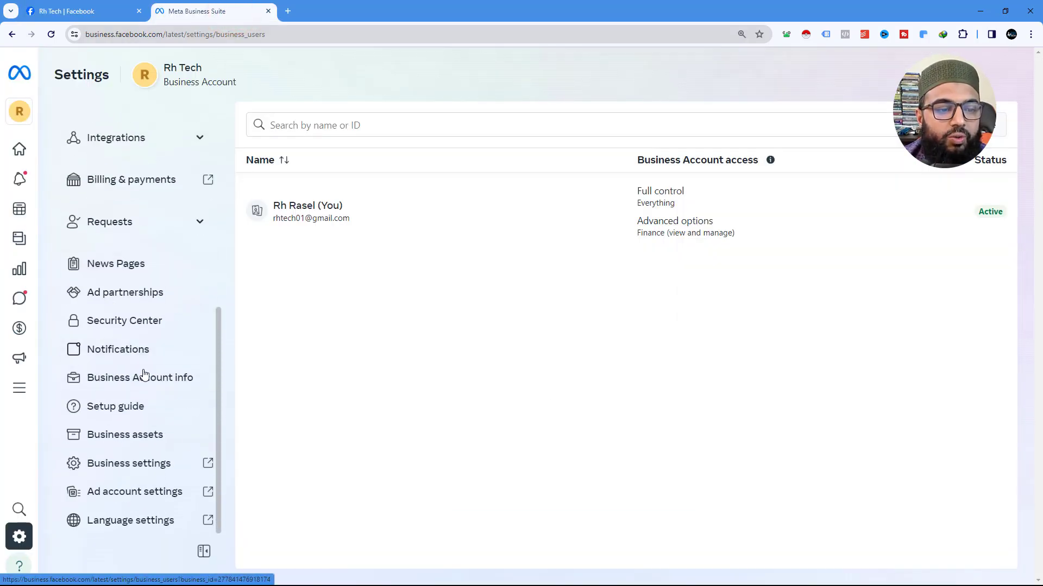
click(129, 463)
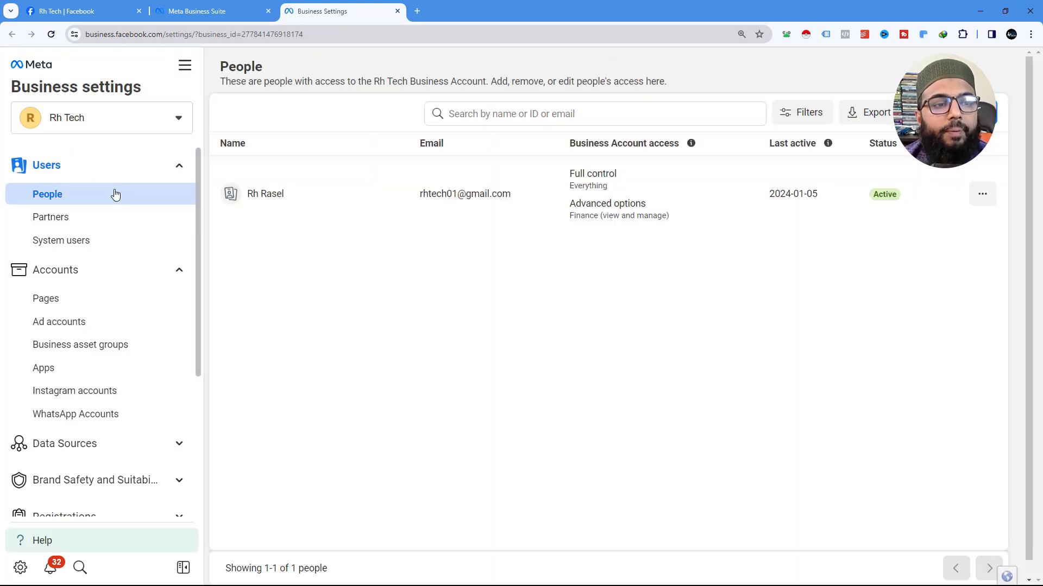
click(184, 65)
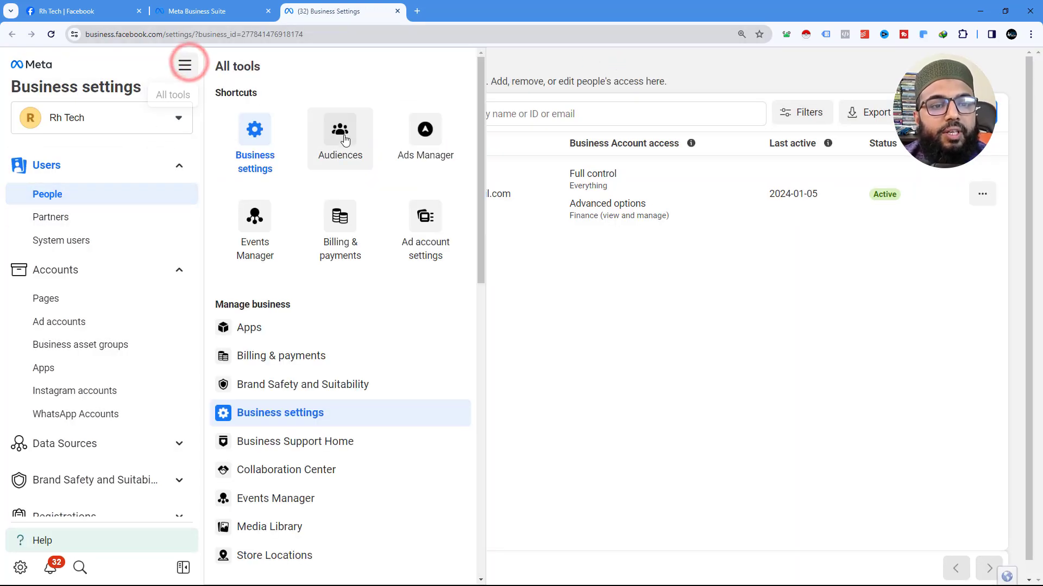
click(422, 133)
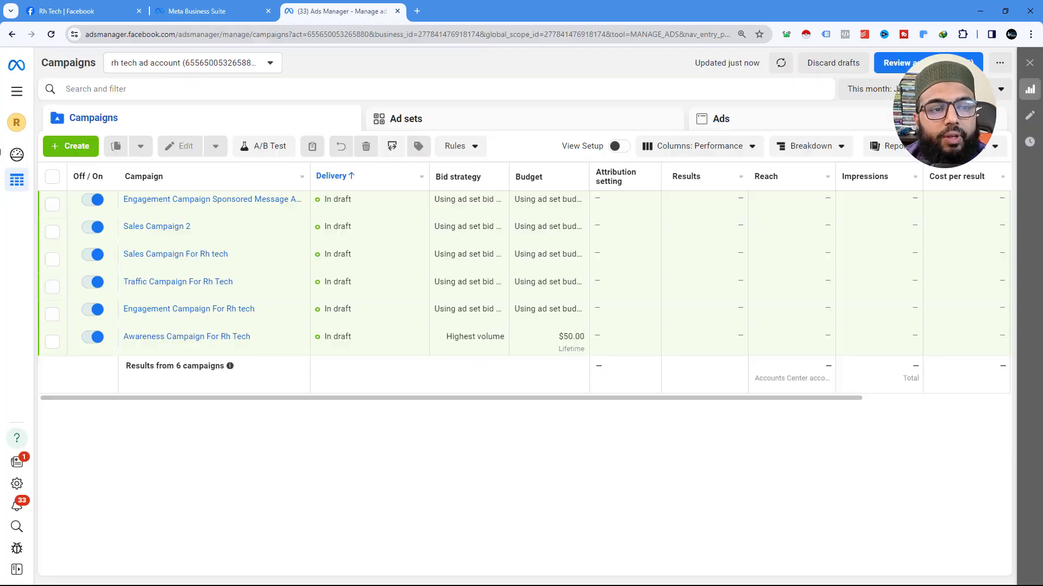
Create a new auction campaign with the Leads objective.
click(70, 146)
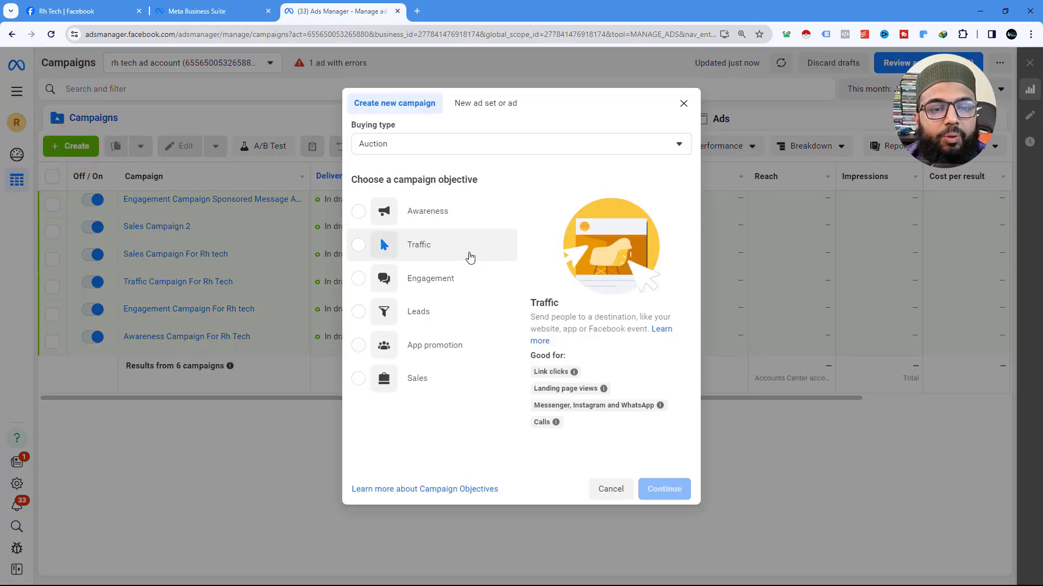
click(359, 311)
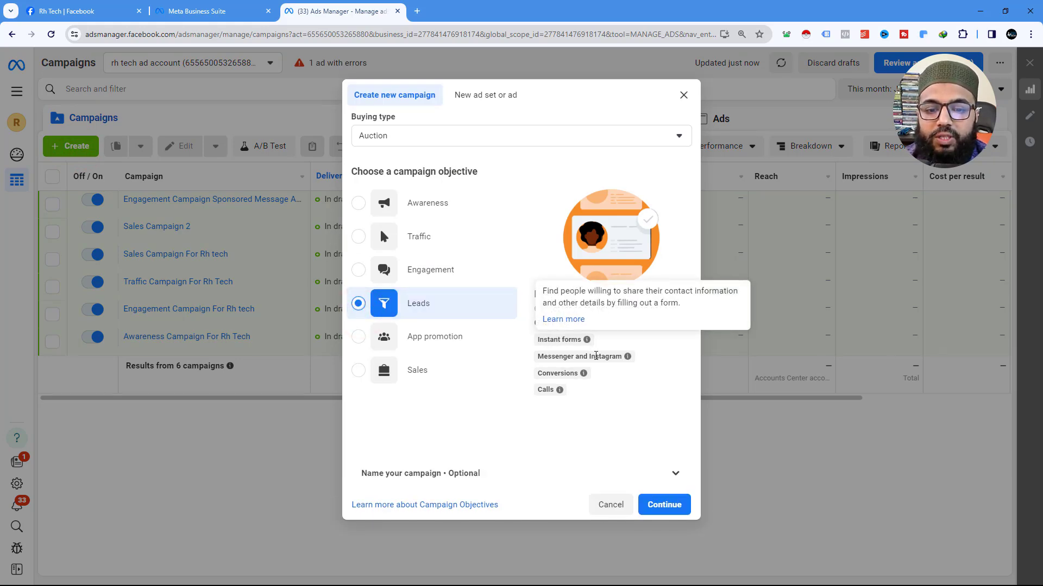
mouse_move(559, 389)
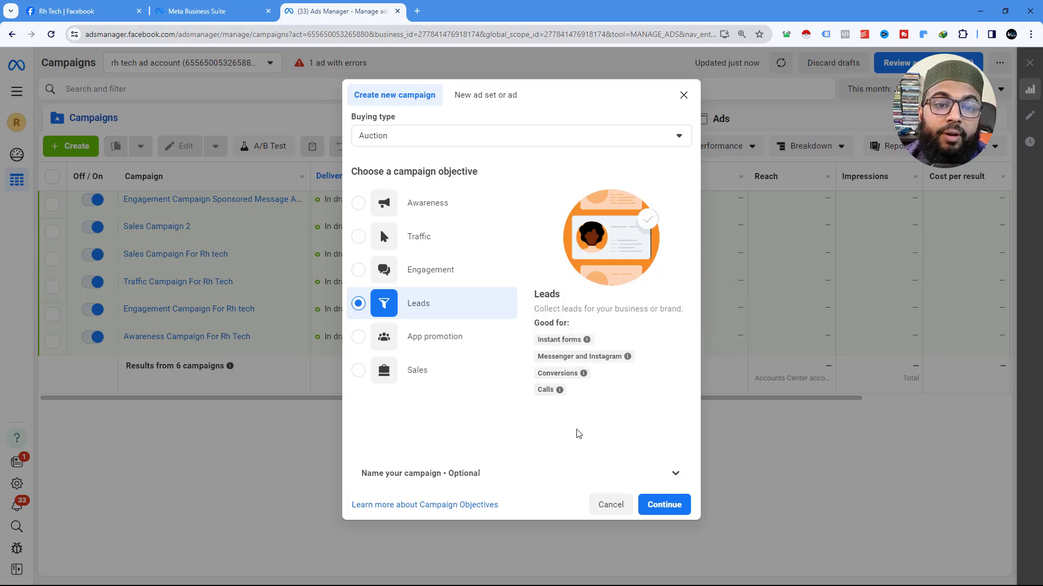
key(ctrl+plus)
key(ctrl+plus)
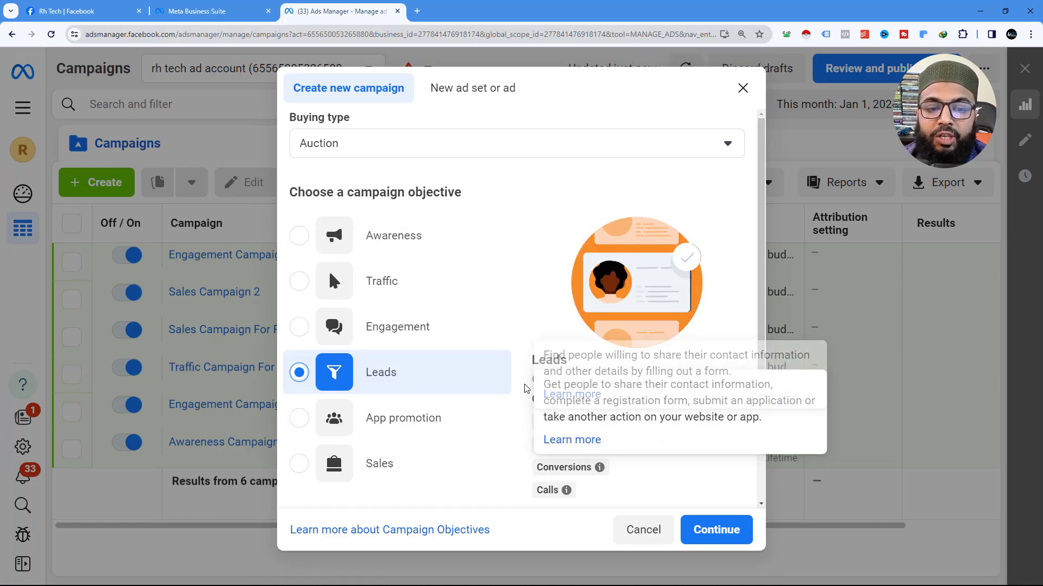
click(710, 531)
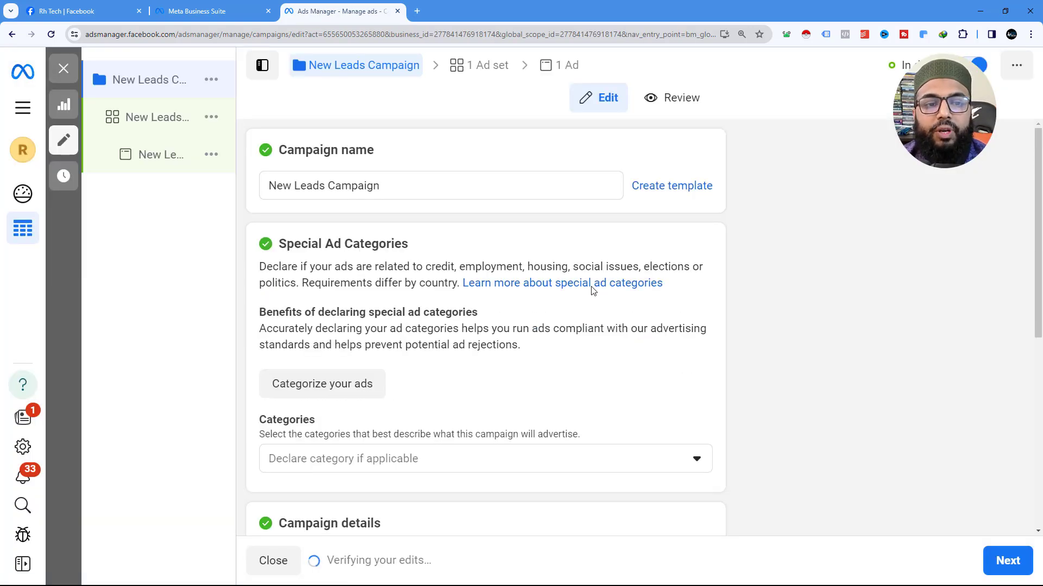
Rename the campaign "Leads Campaign For Rh tech" and continue to the ad set settings.
key(ctrl+minus)
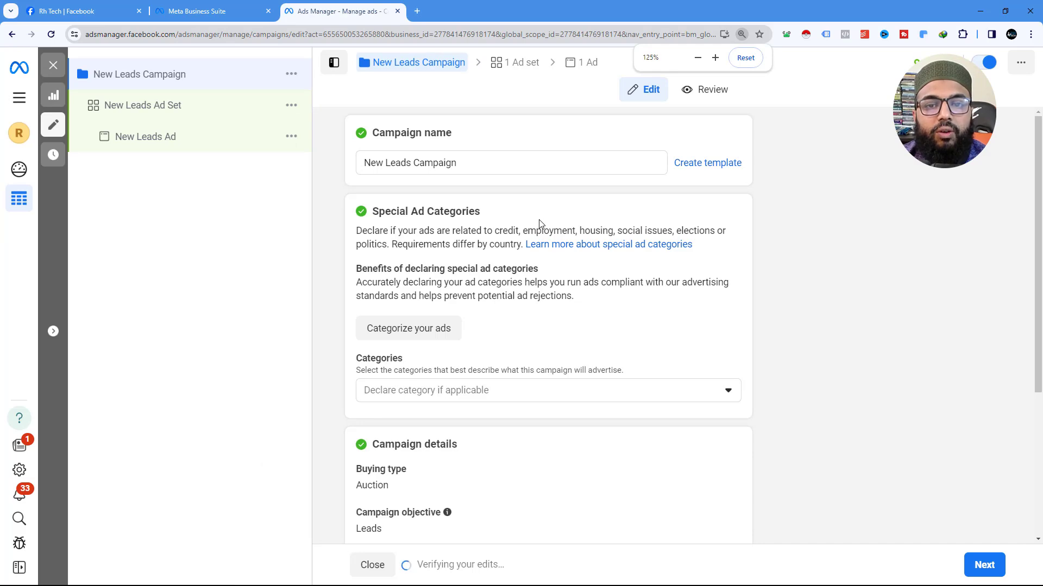
key(ctrl+minus)
key(ctrl+minus)
drag(414, 141, 394, 140)
key(BackSpace)
click(467, 139)
text(For Rh tech)
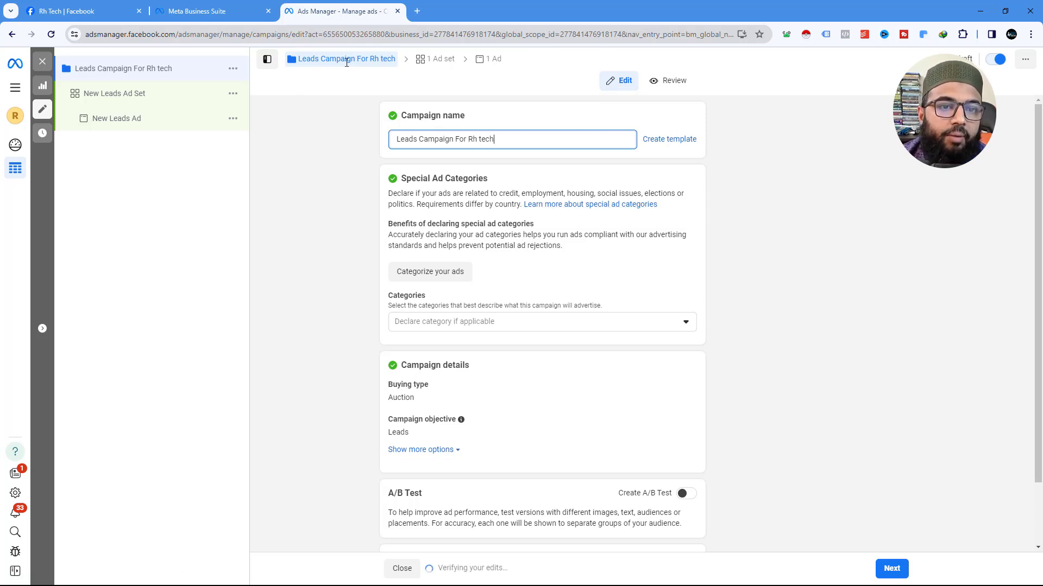
scroll(432, 158, down, 1)
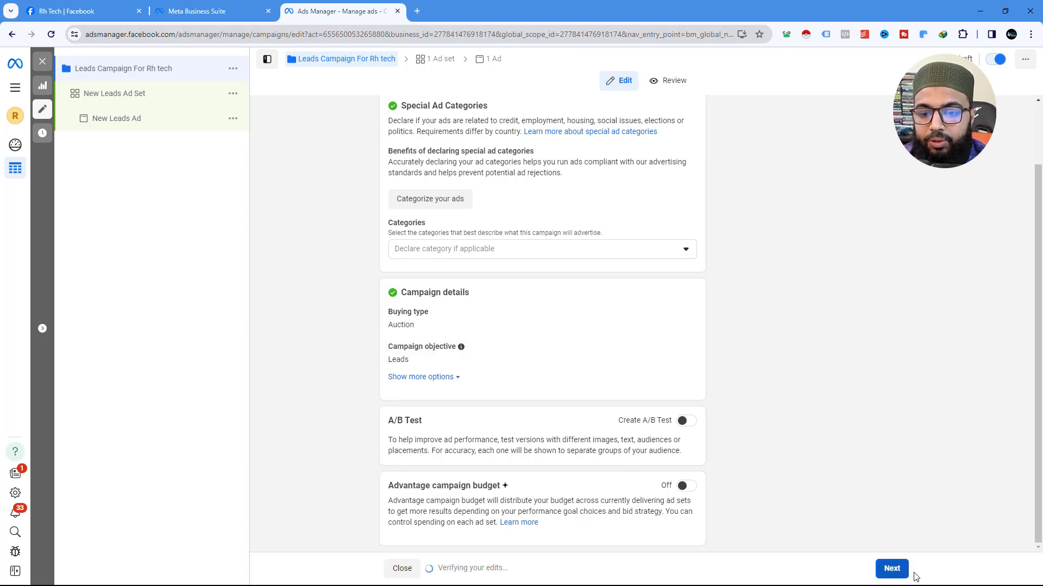
click(881, 568)
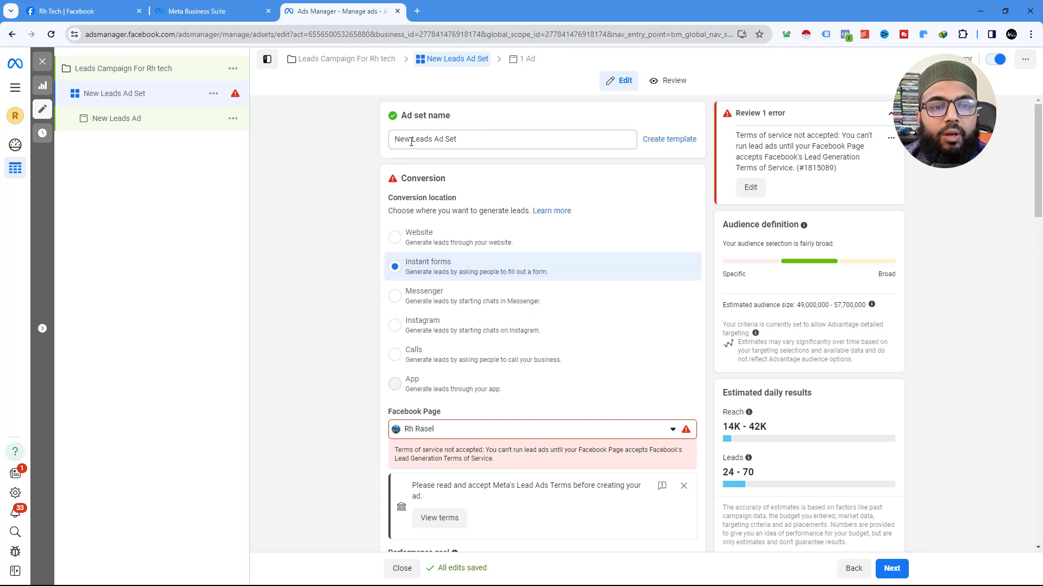
Rename the ad set "Leads Ad Set For Rh tech".
drag(415, 139, 395, 139)
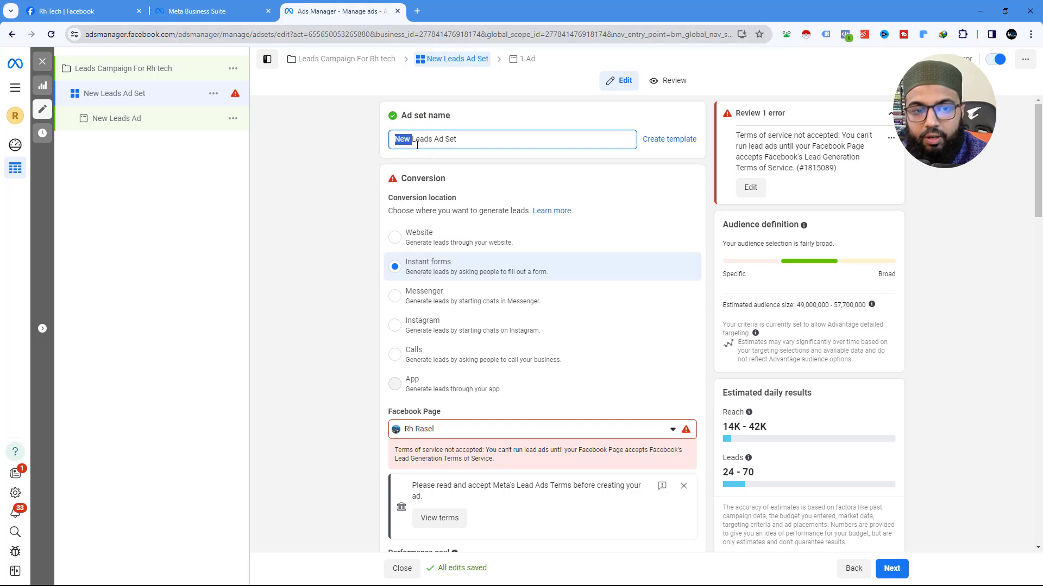
key(BackSpace)
click(462, 137)
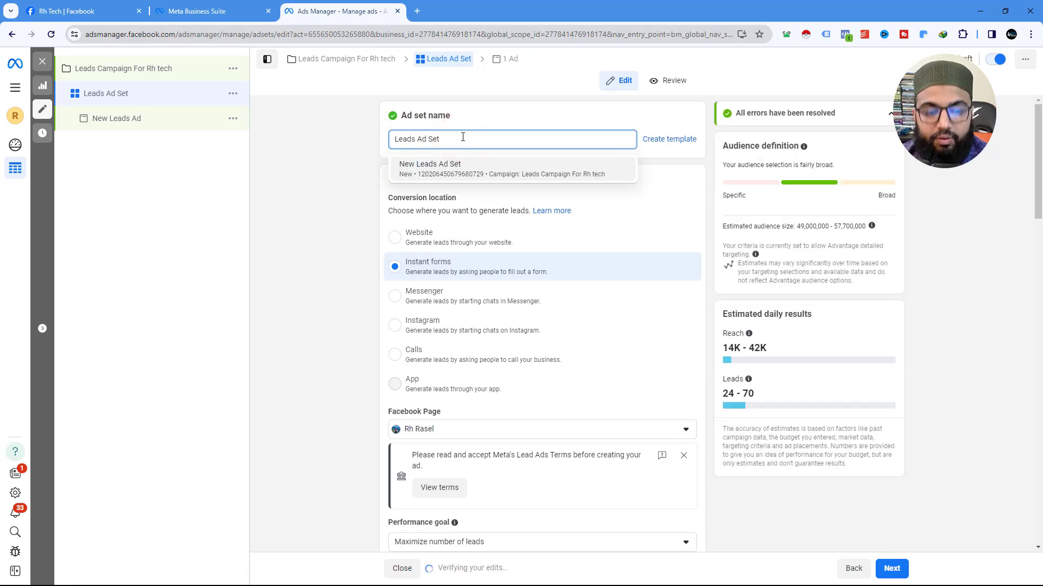
text(For R)
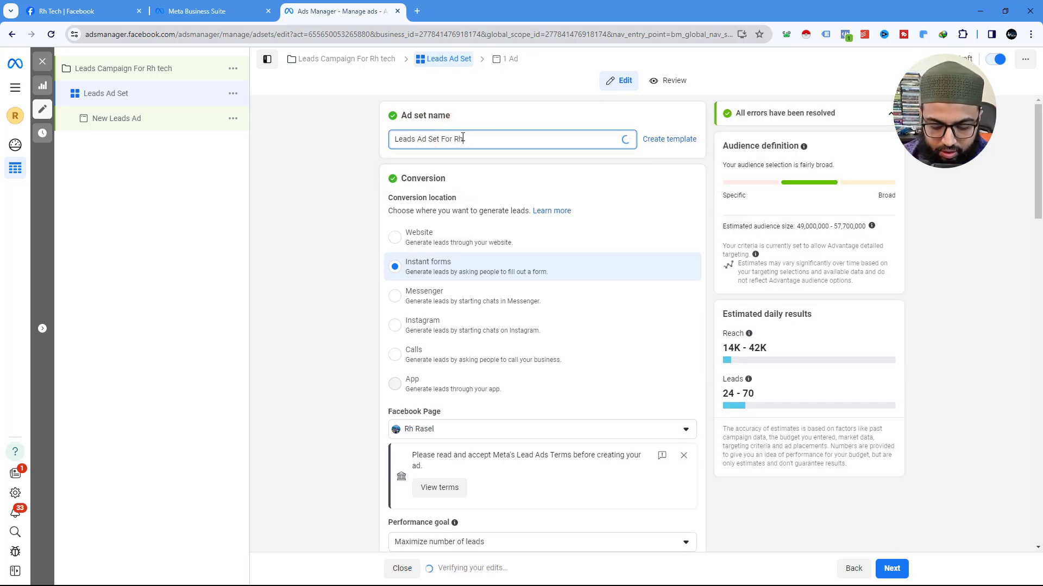
text(h)
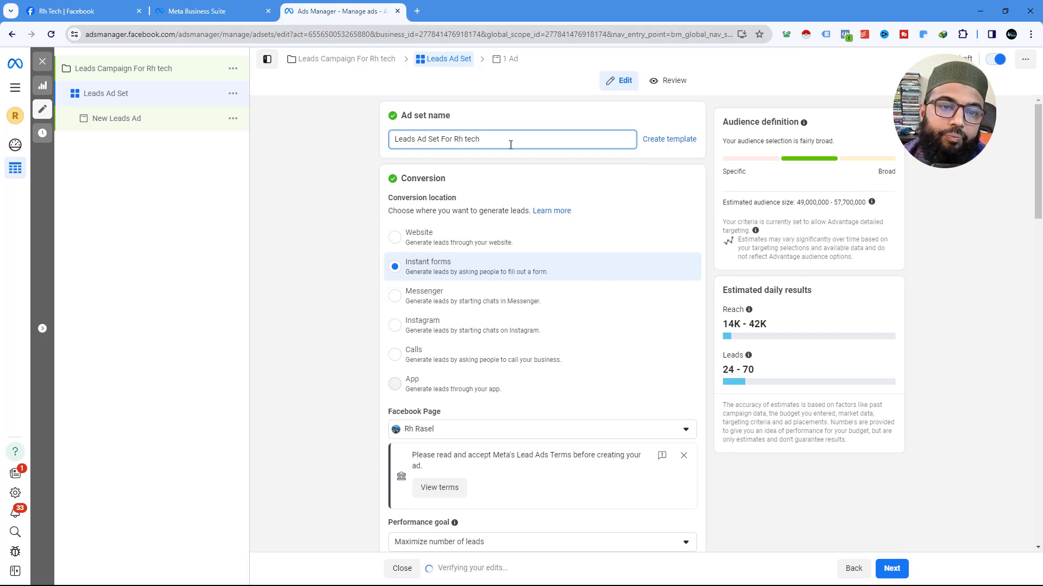
text( tech)
Check which Facebook Pages can be chosen for the ad set, keeping the current selection.
scroll(518, 201, down, 2)
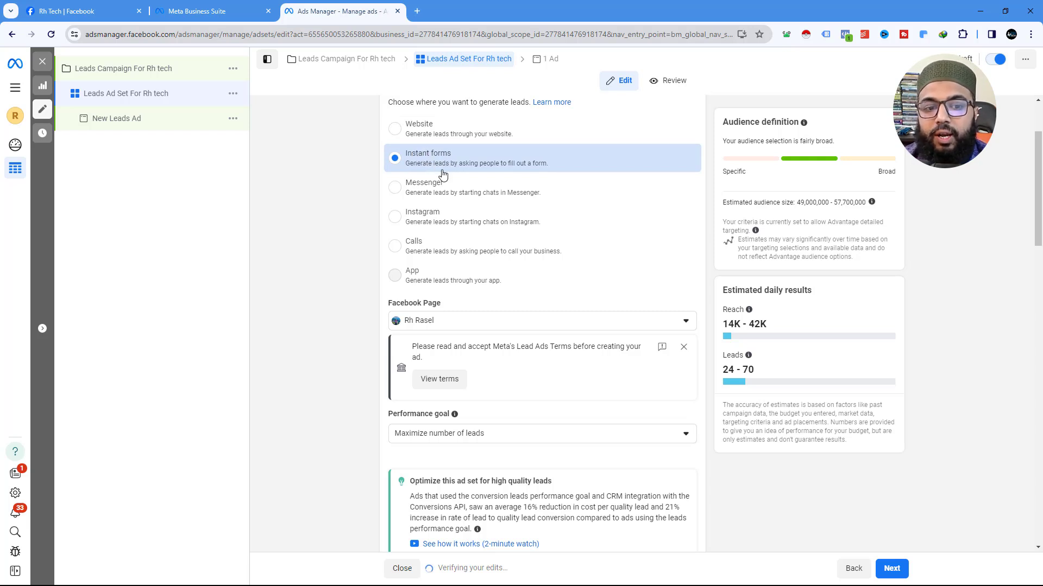
scroll(441, 173, down, 2)
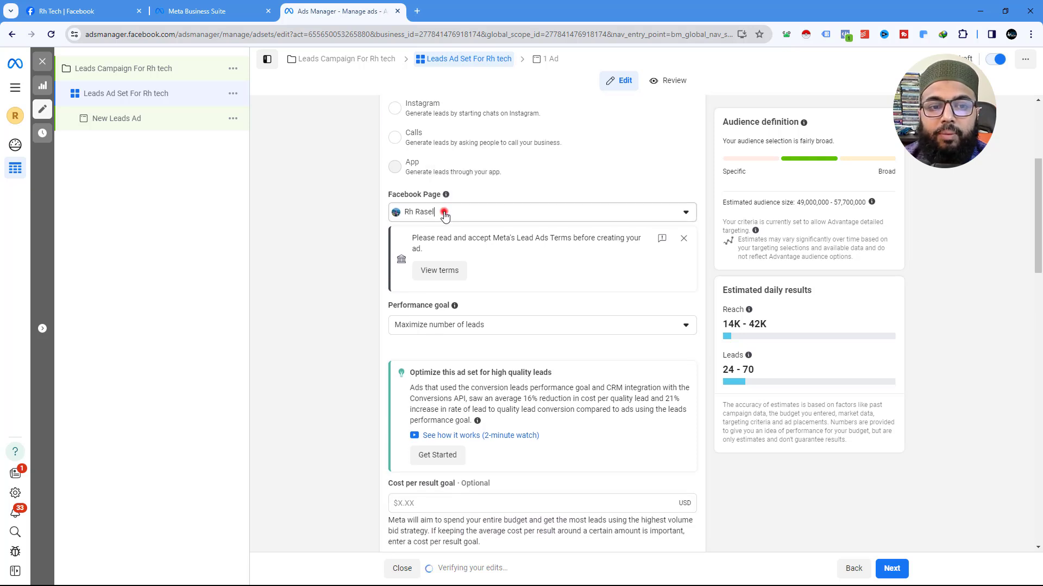
click(442, 212)
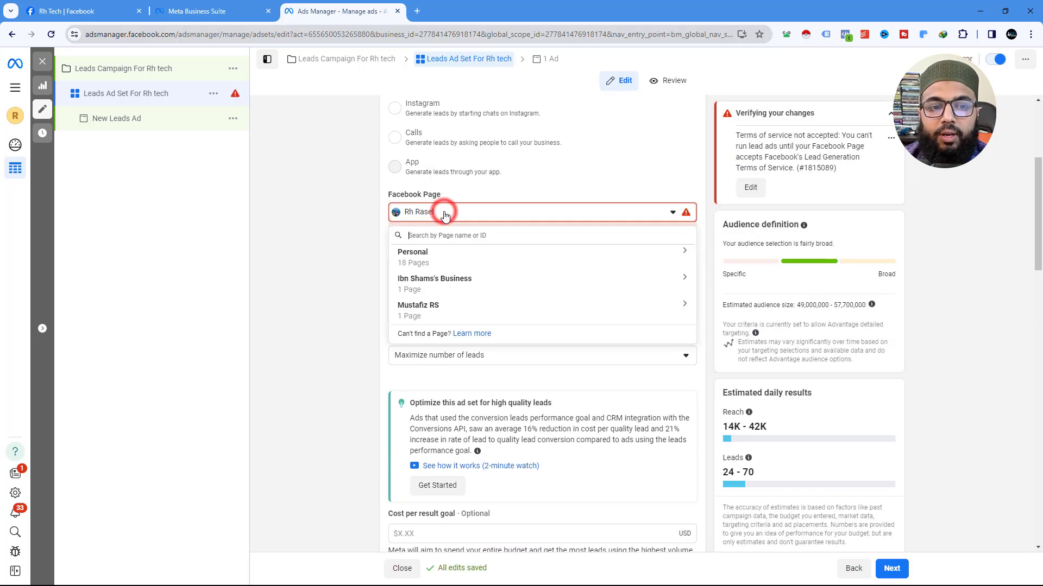
click(365, 223)
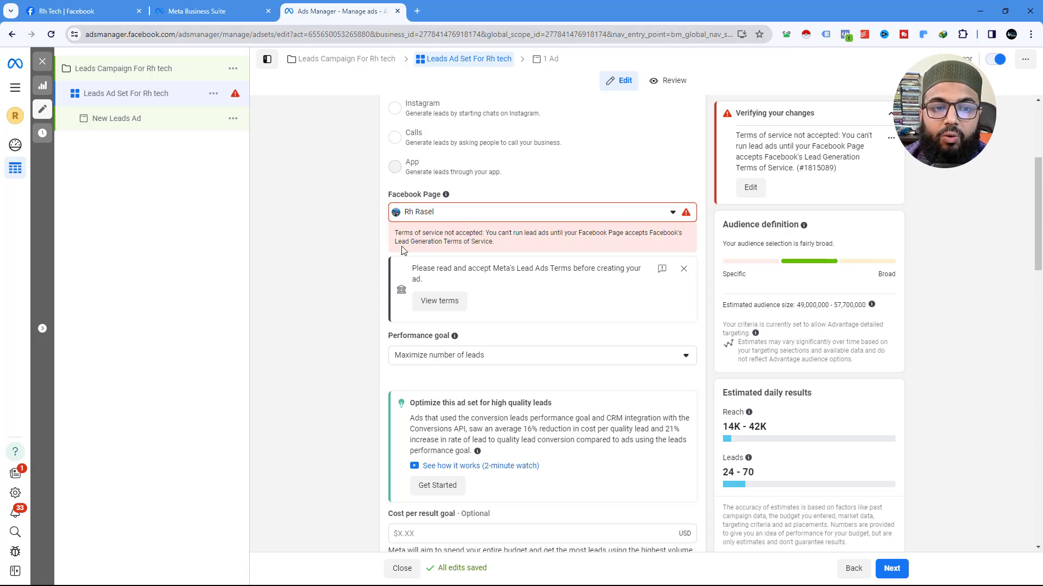
Skim the Lead Ad Terms for the selected Facebook Page and close them without agreeing.
click(453, 304)
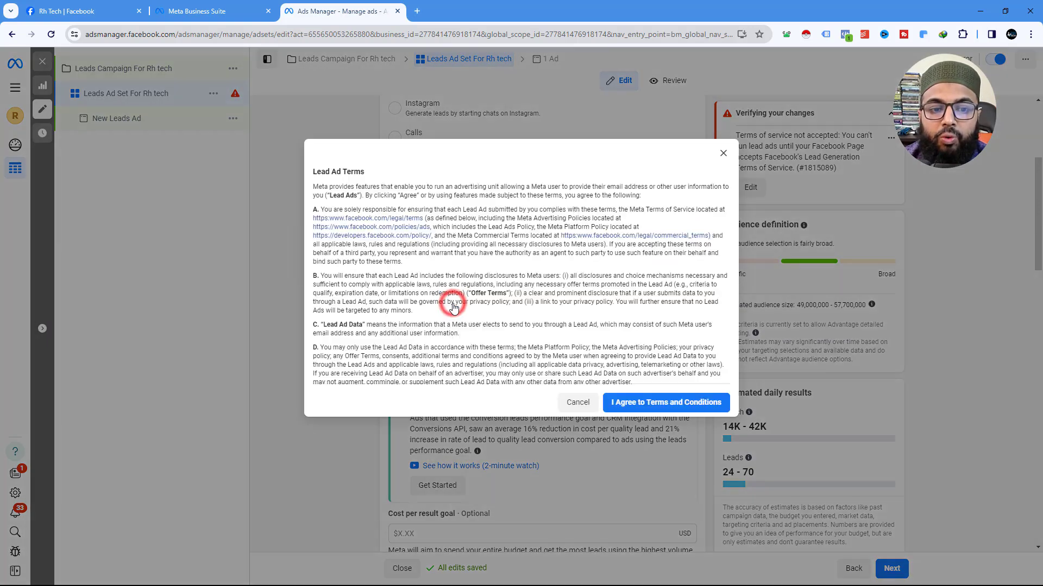
scroll(453, 301, down, 5)
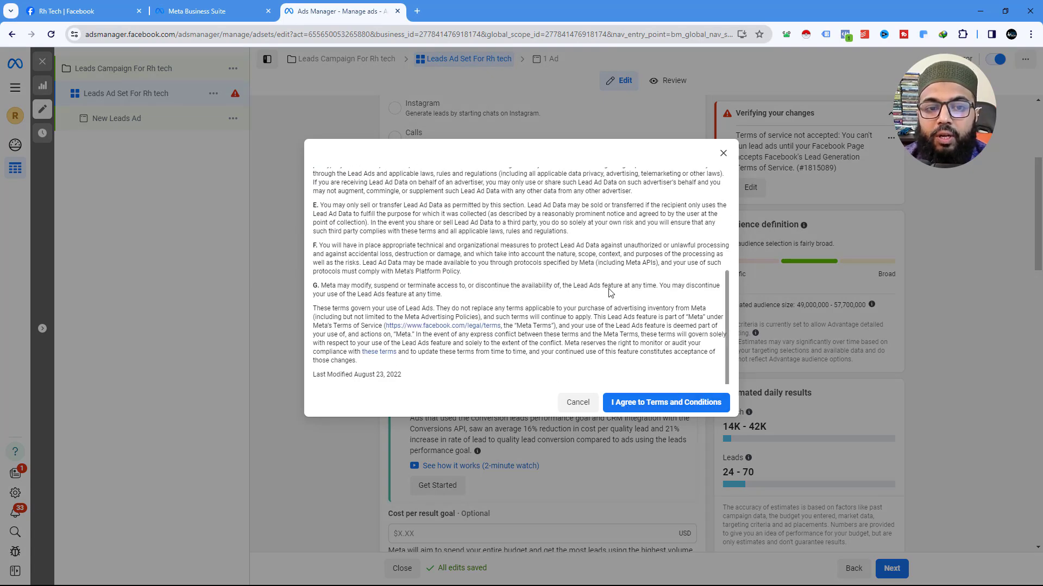
scroll(628, 328, up, 5)
click(715, 157)
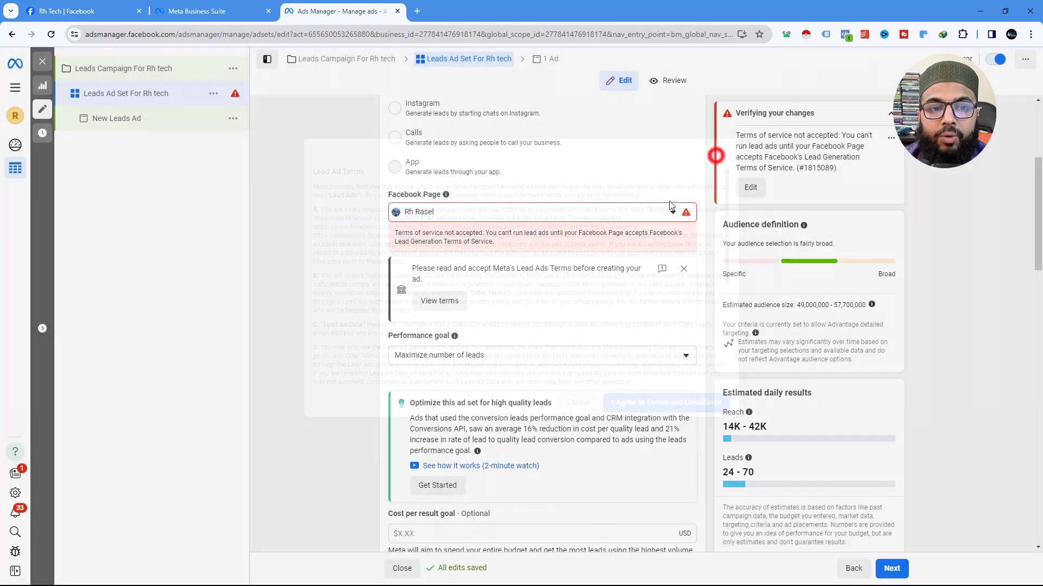
Read through the Lead Ad Terms for the selected Facebook Page and agree to the terms and conditions.
key(ctrl+plus)
key(ctrl+plus)
key(ctrl+plus)
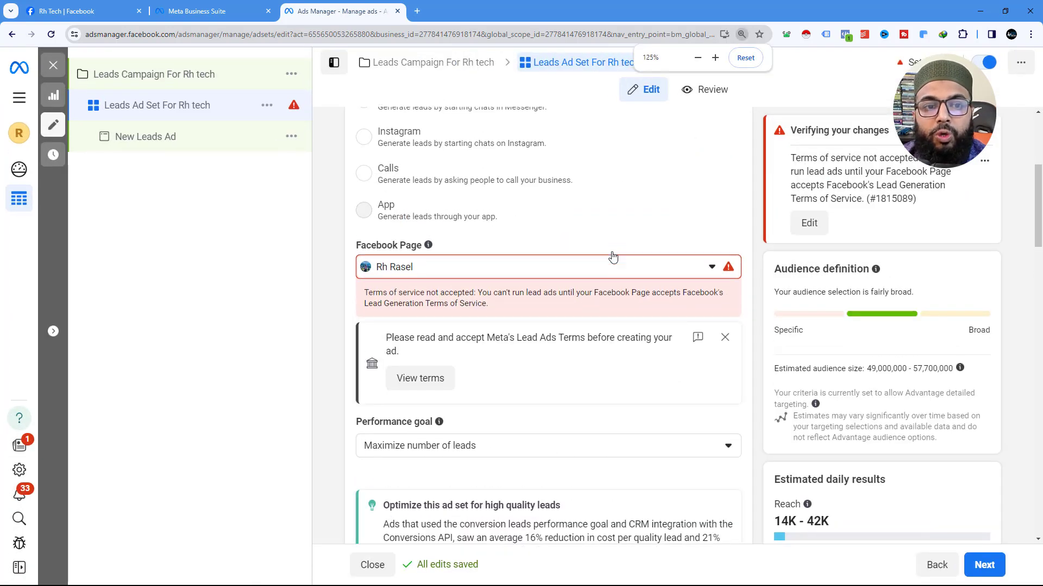
scroll(612, 193, up, 4)
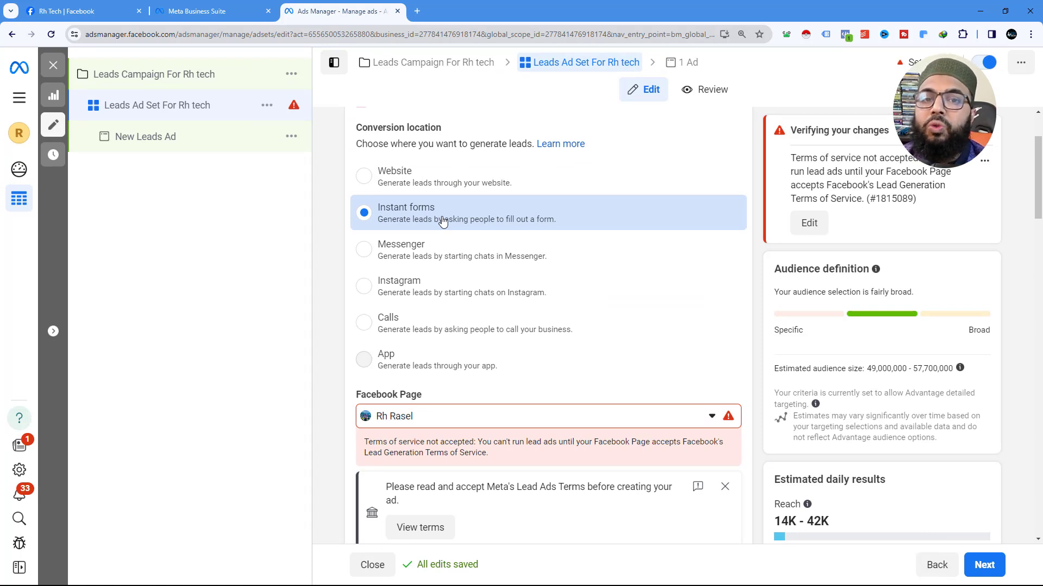
scroll(442, 220, down, 2)
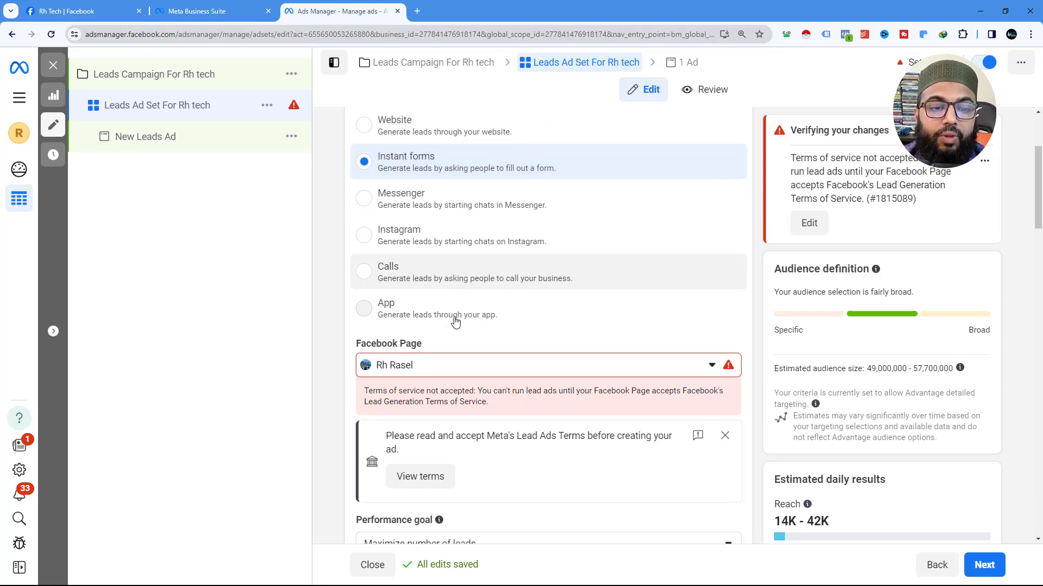
click(414, 416)
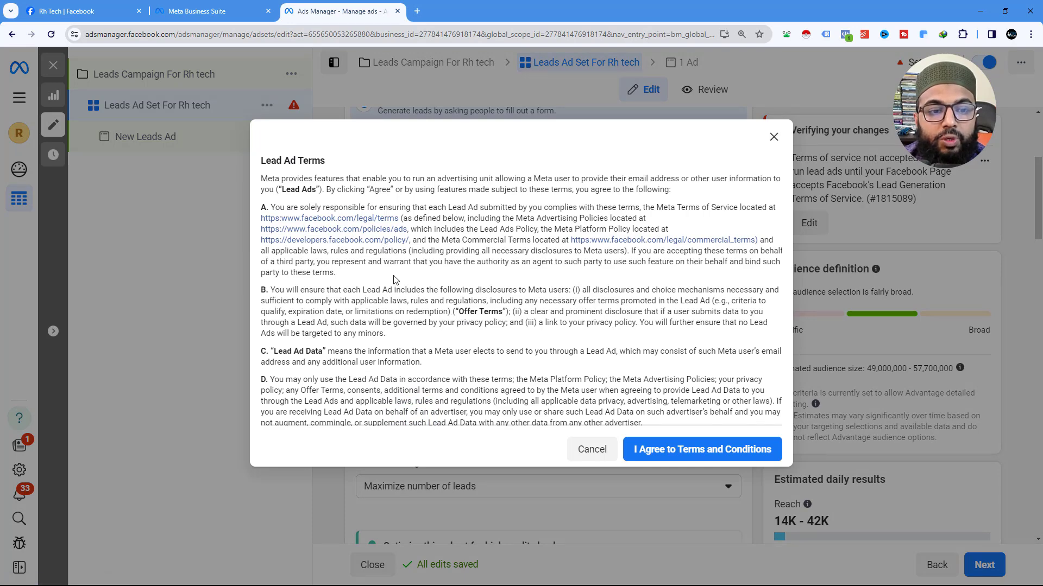
scroll(395, 275, down, 2)
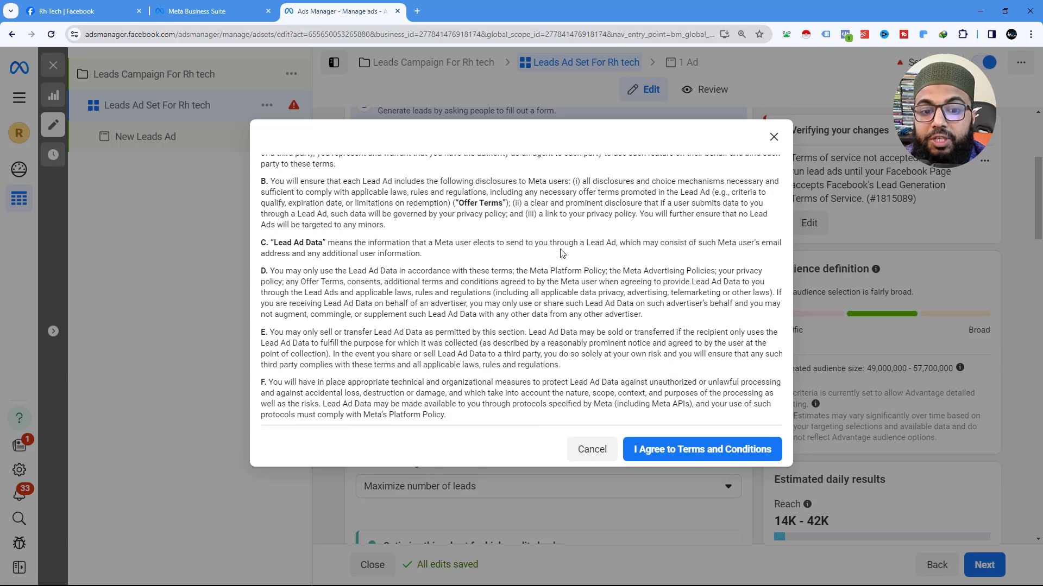
scroll(563, 247, down, 3)
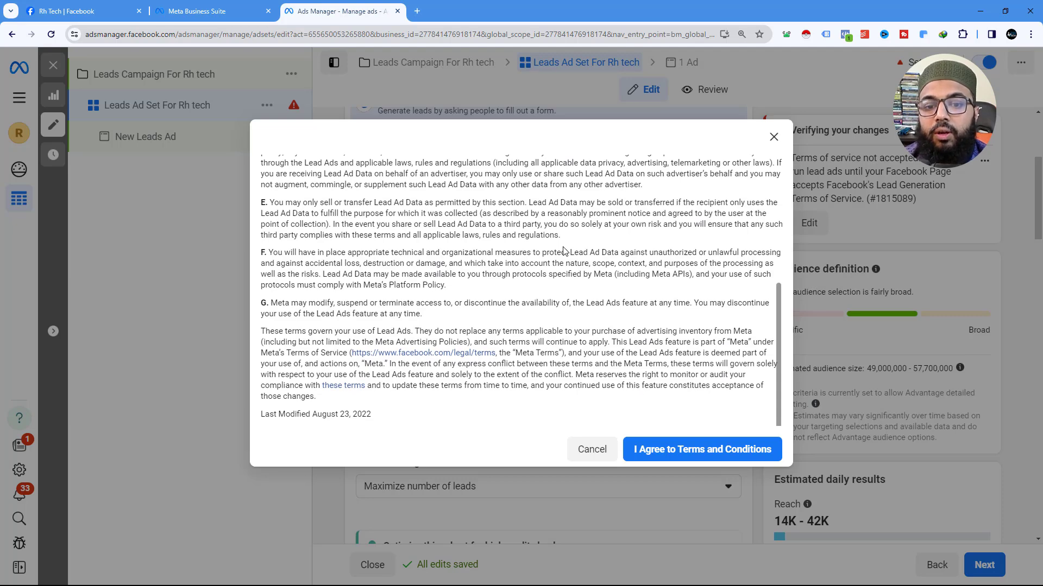
scroll(659, 302, up, 5)
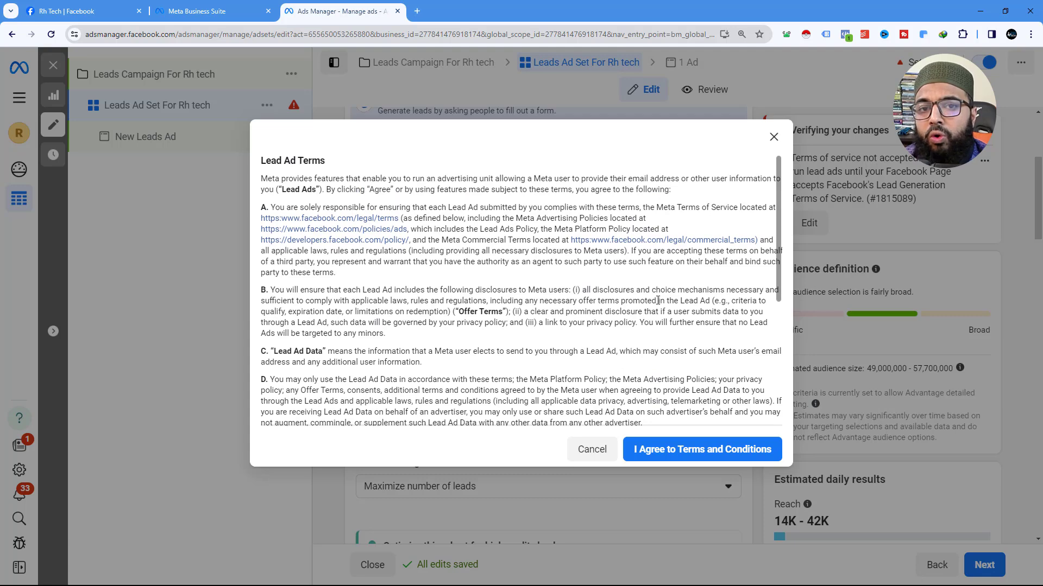
click(666, 455)
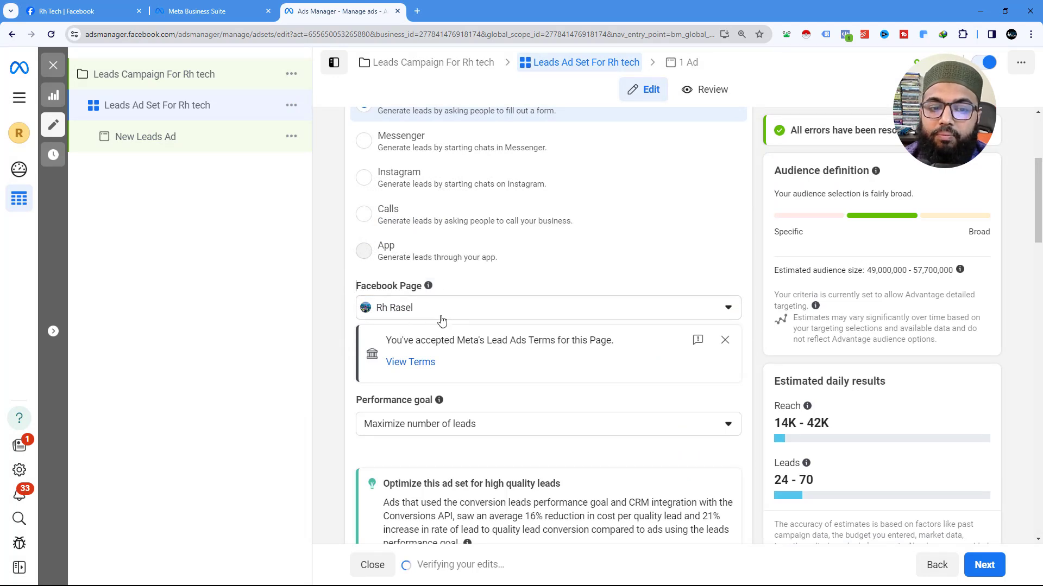
Set the ad set's performance goal to Maximize number of conversion leads.
scroll(509, 302, down, 4)
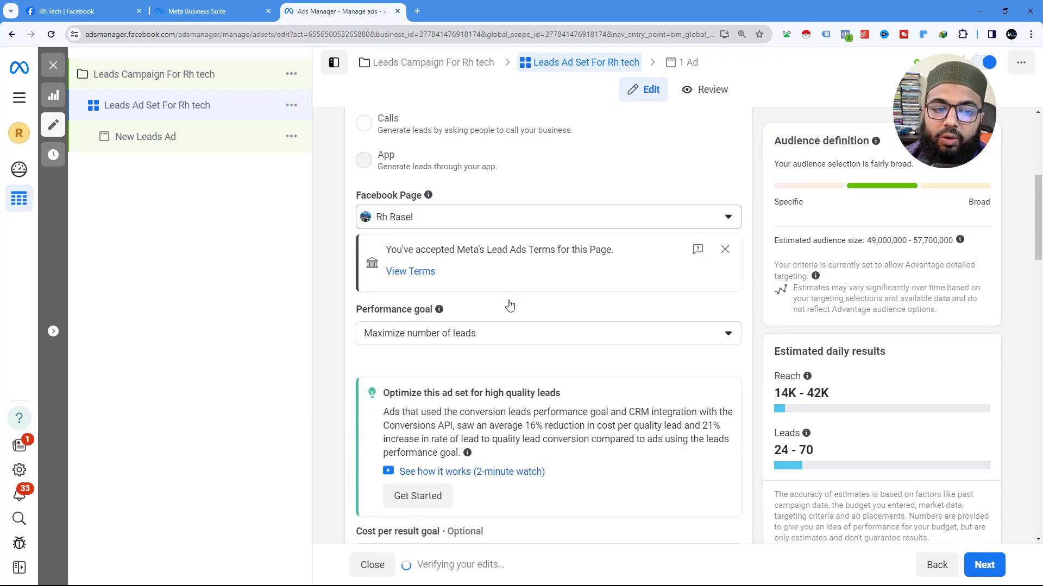
scroll(489, 304, up, 2)
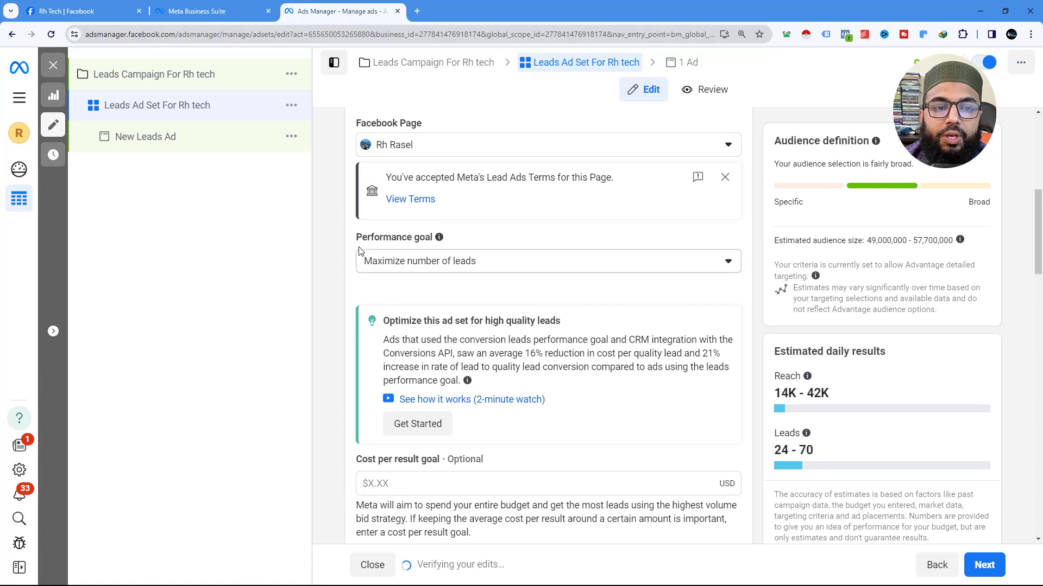
click(446, 261)
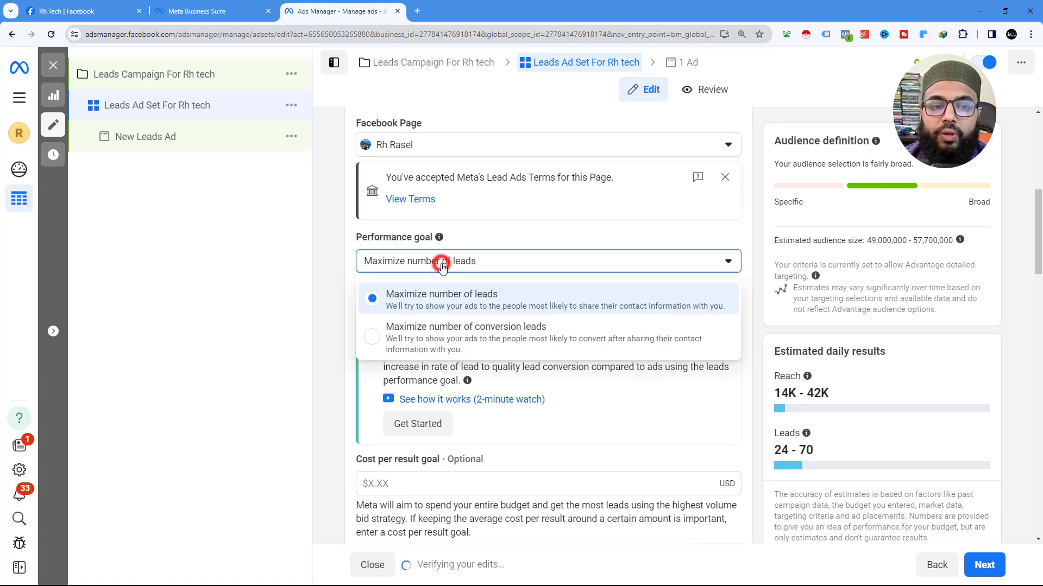
click(470, 335)
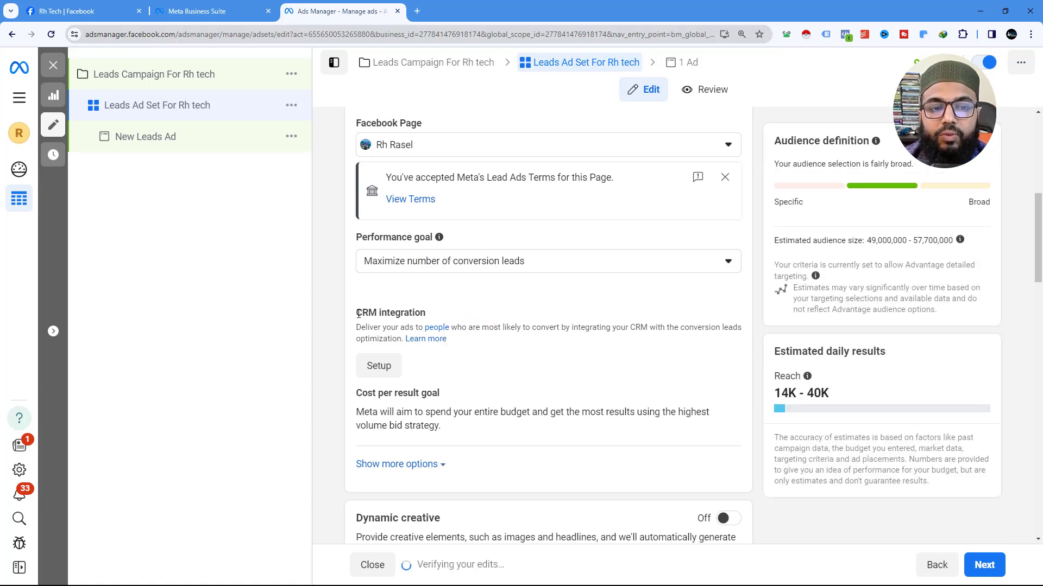
Open the CRM integration setup page and close it without configuring anything.
drag(358, 313, 442, 319)
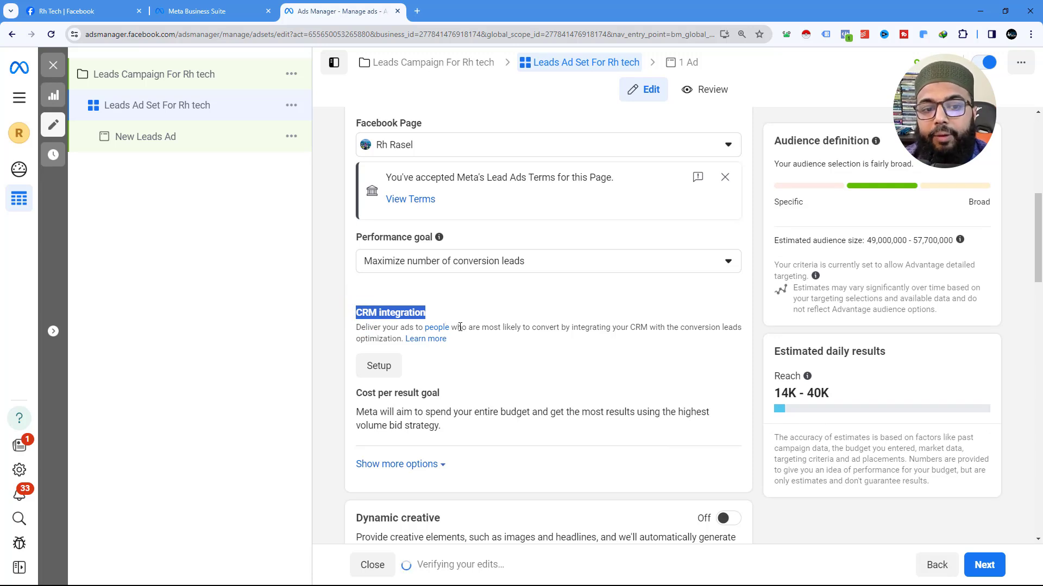
click(375, 366)
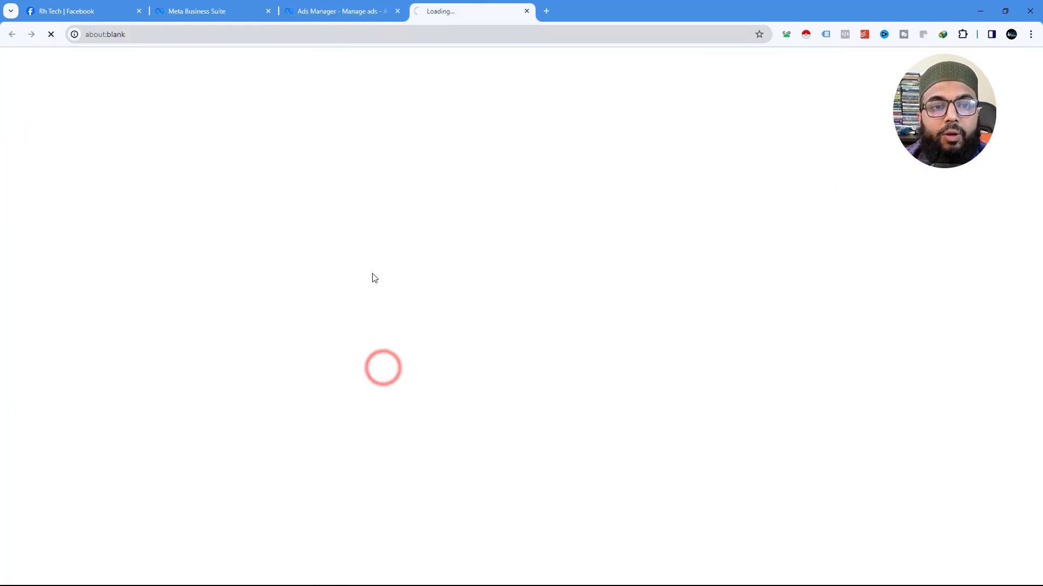
click(527, 11)
Expand the extra options under the cost per result goal and look over the dynamic creative, catalog and budget settings.
scroll(394, 242, down, 2)
scroll(413, 271, down, 3)
click(416, 196)
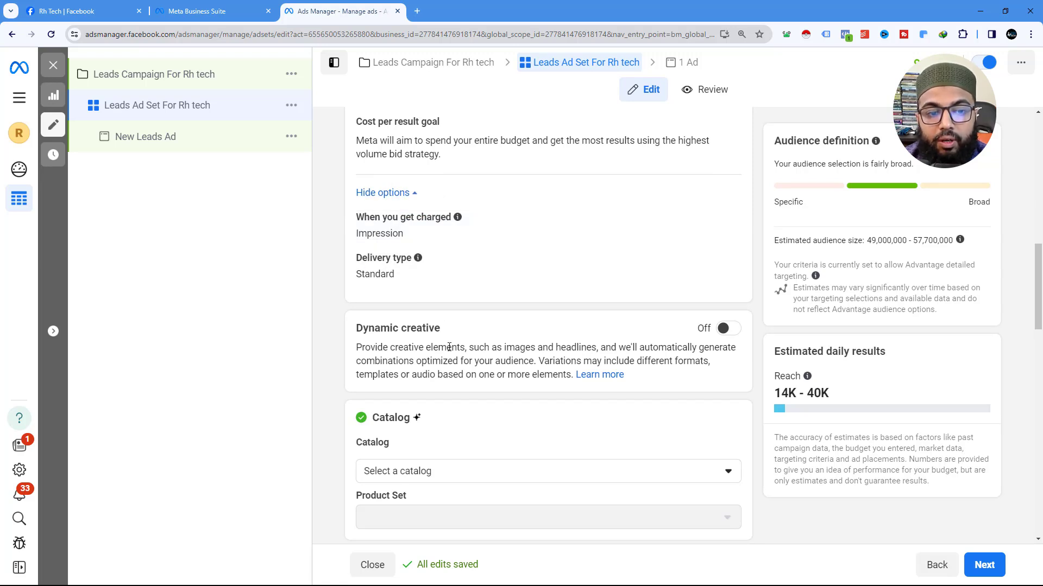
scroll(382, 275, down, 3)
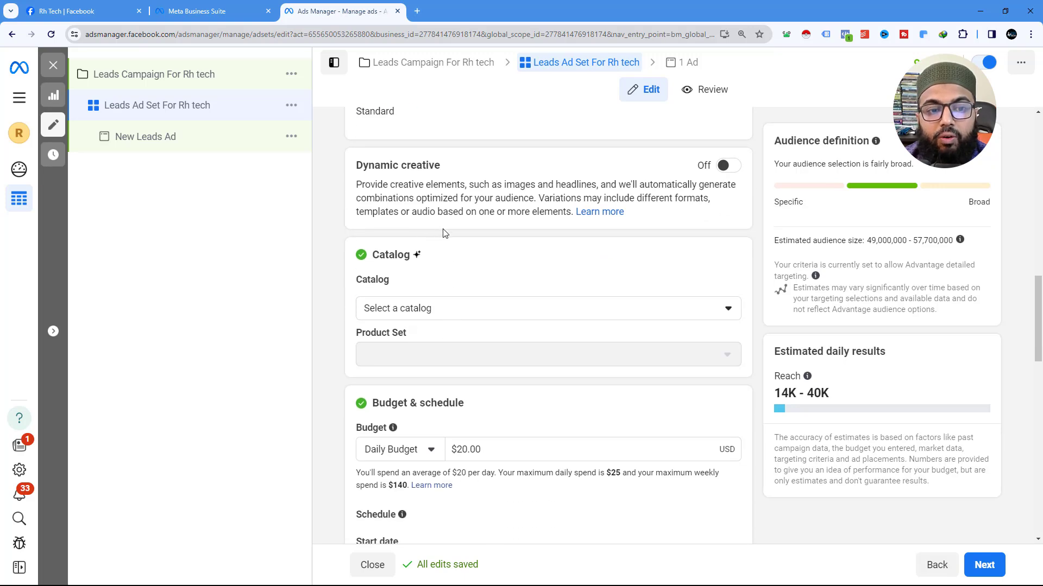
scroll(443, 209, down, 6)
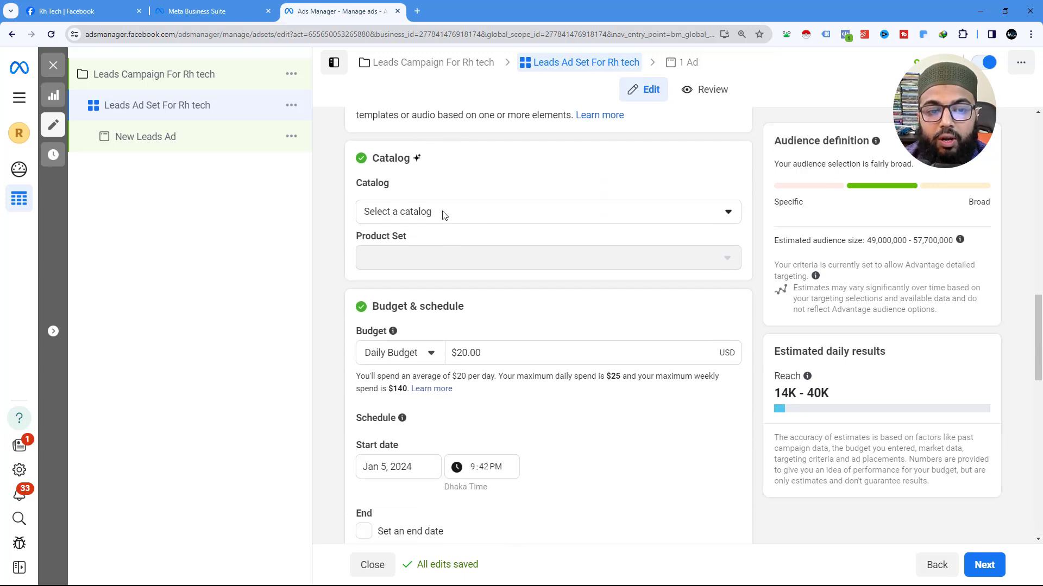
Expand the additional audience controls and check which custom audiences are available to exclude.
scroll(411, 300, down, 7)
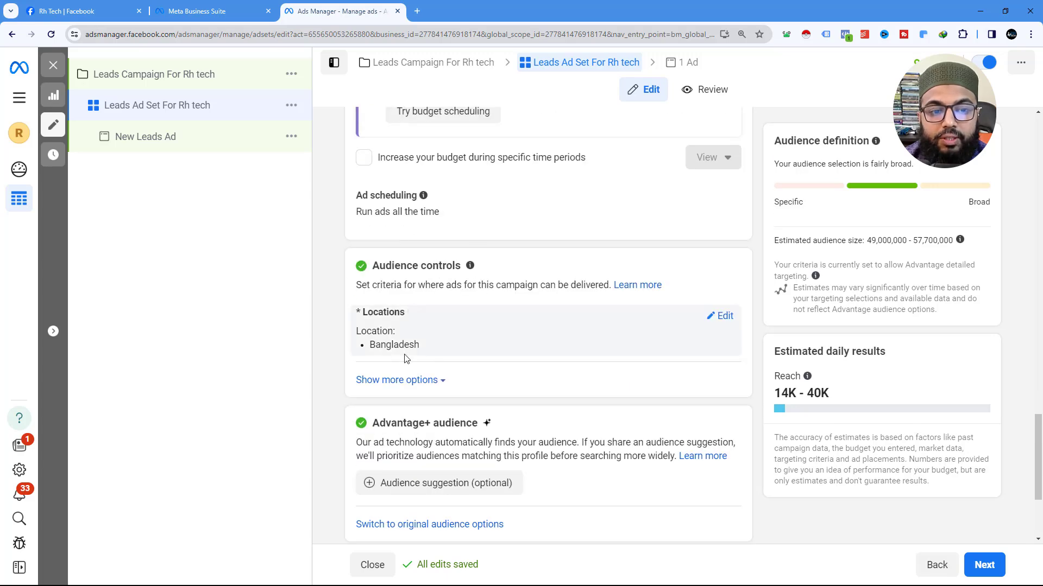
click(426, 380)
scroll(436, 258, down, 4)
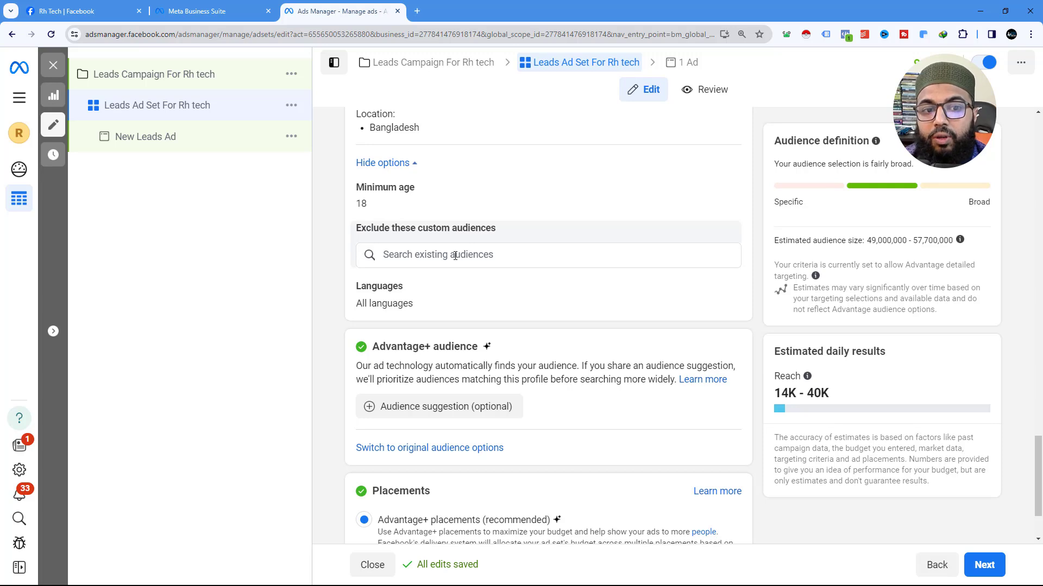
click(447, 257)
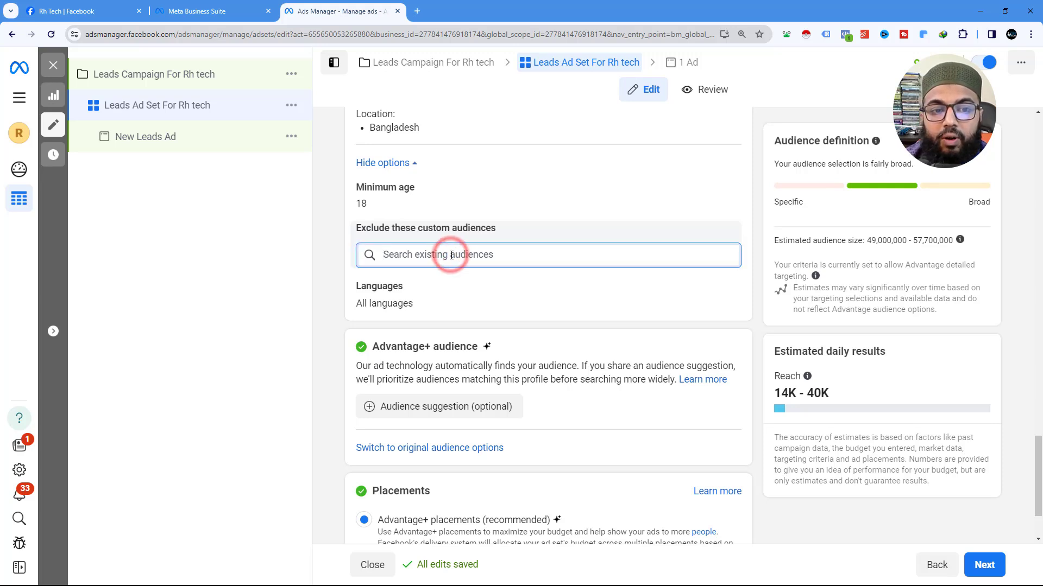
scroll(440, 255, up, 4)
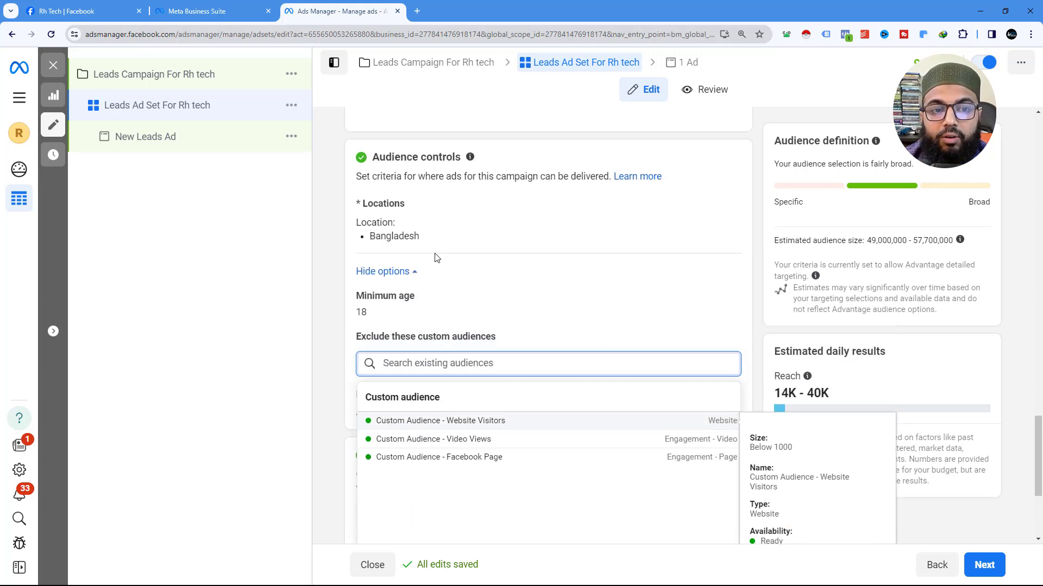
Edit the audience location to target the city of Sylhet, Sylhet Division, instead of all of Bangladesh.
click(710, 323)
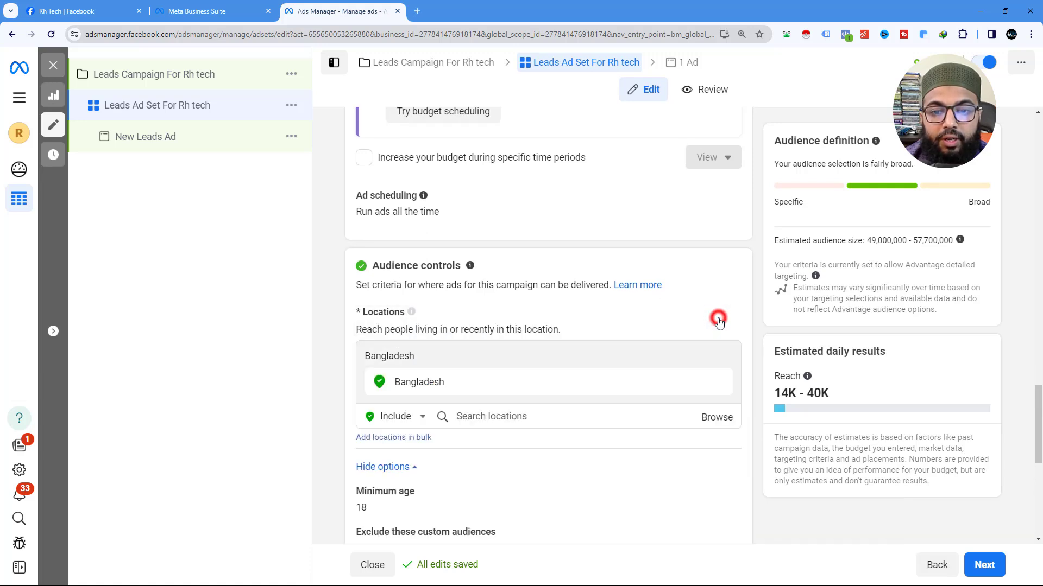
click(515, 416)
text(sylhet)
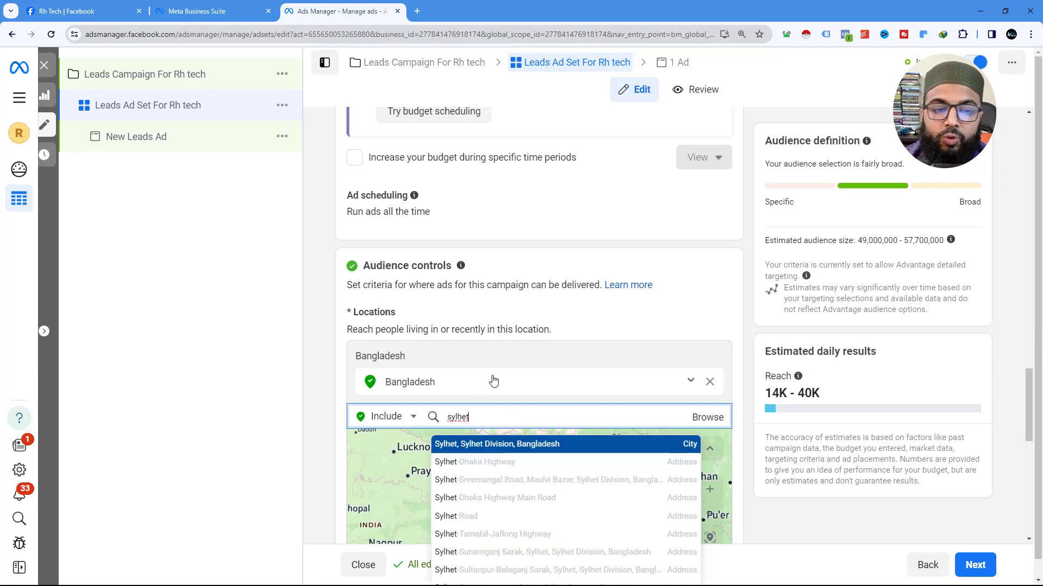
scroll(493, 380, down, 2)
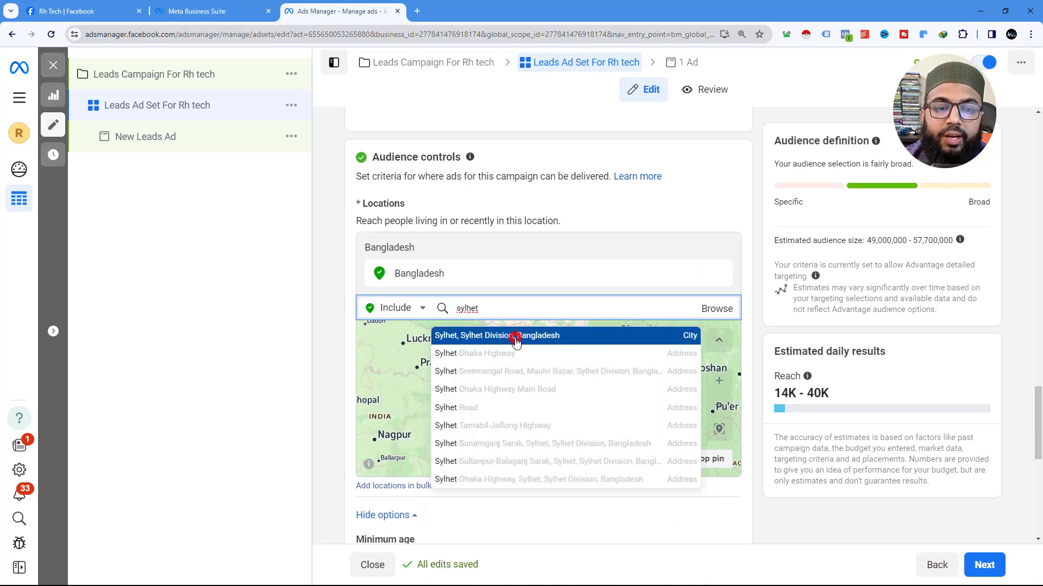
click(515, 337)
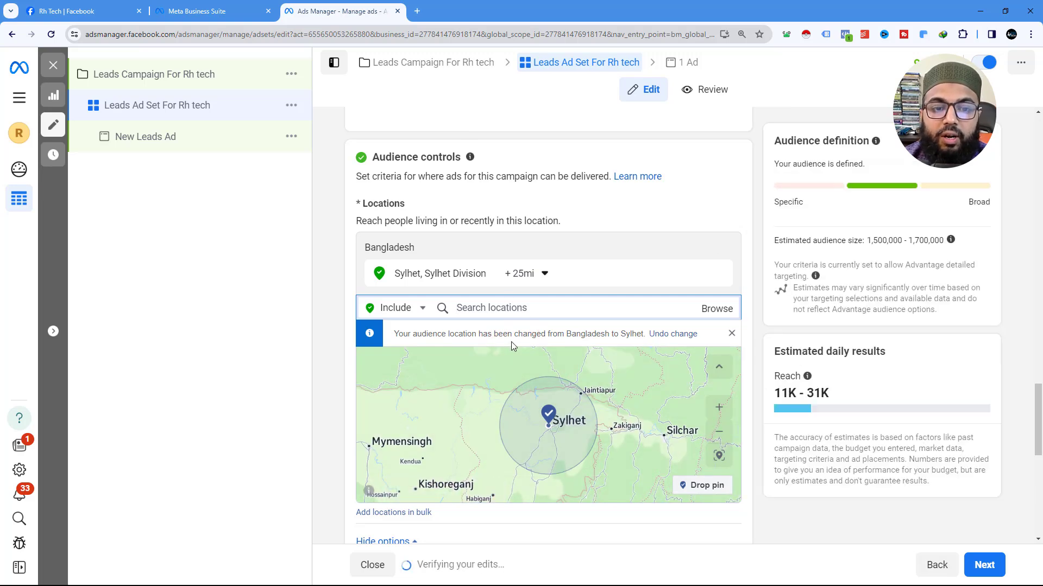
Add Bengali as the audience language and continue to the ad settings.
scroll(347, 305, down, 6)
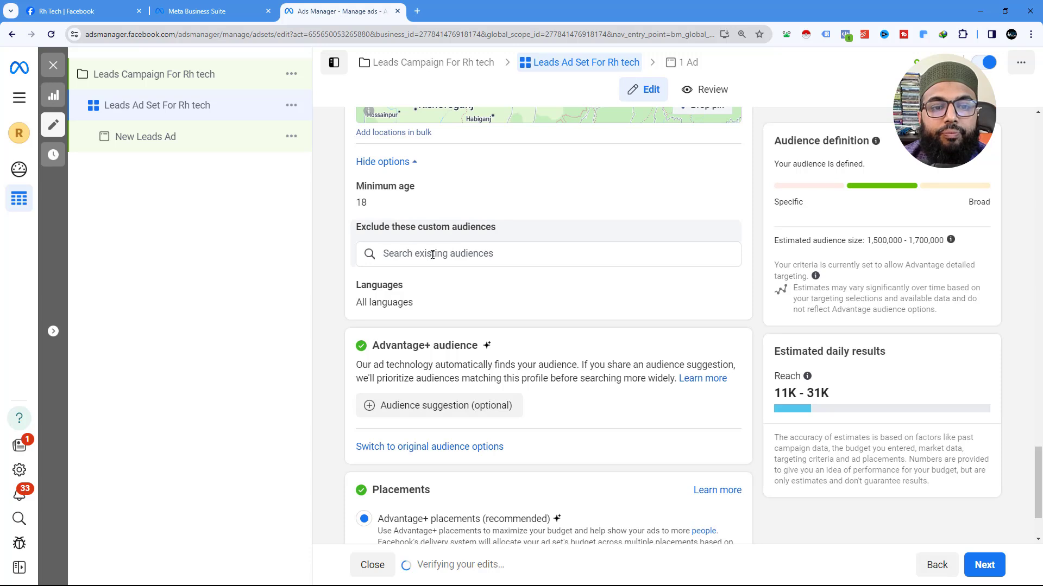
click(389, 302)
click(726, 288)
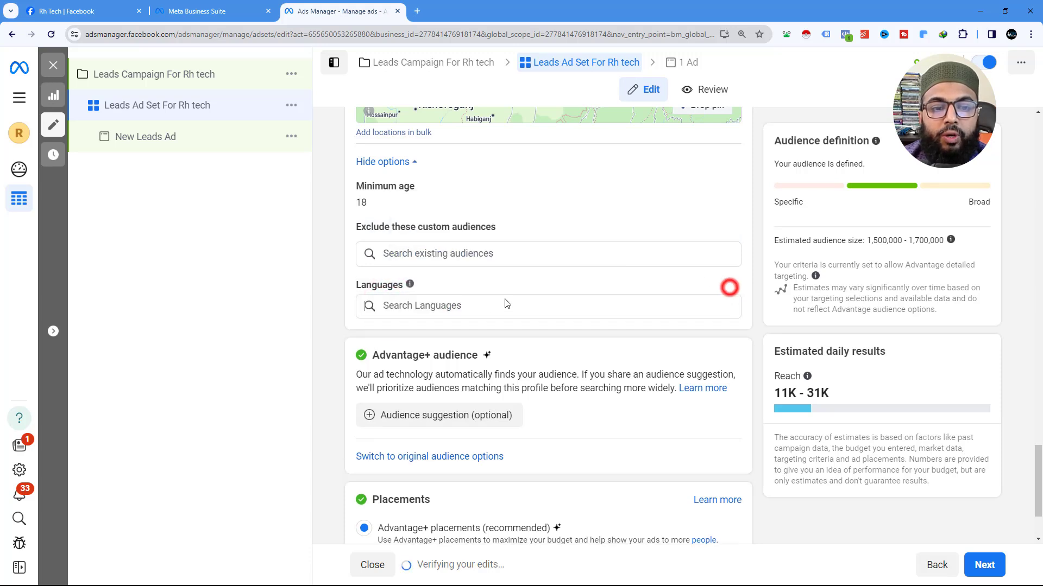
click(401, 306)
text(be)
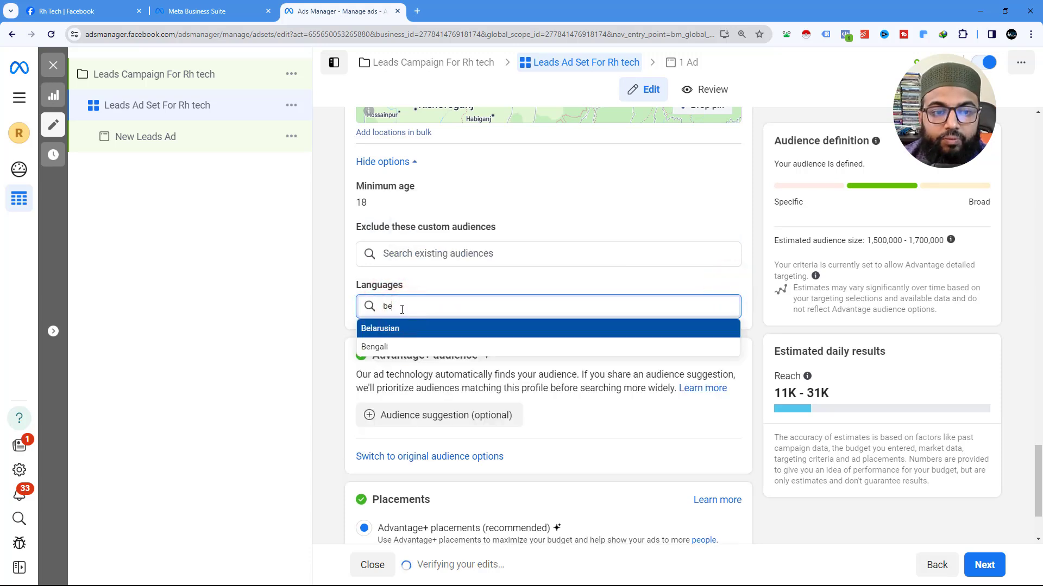
click(373, 346)
scroll(372, 350, down, 3)
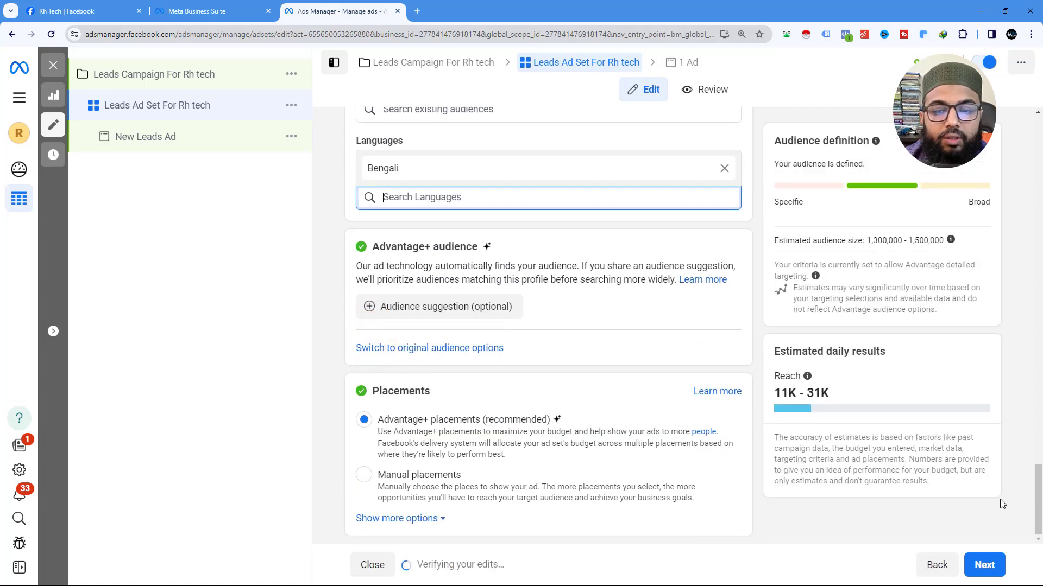
click(985, 565)
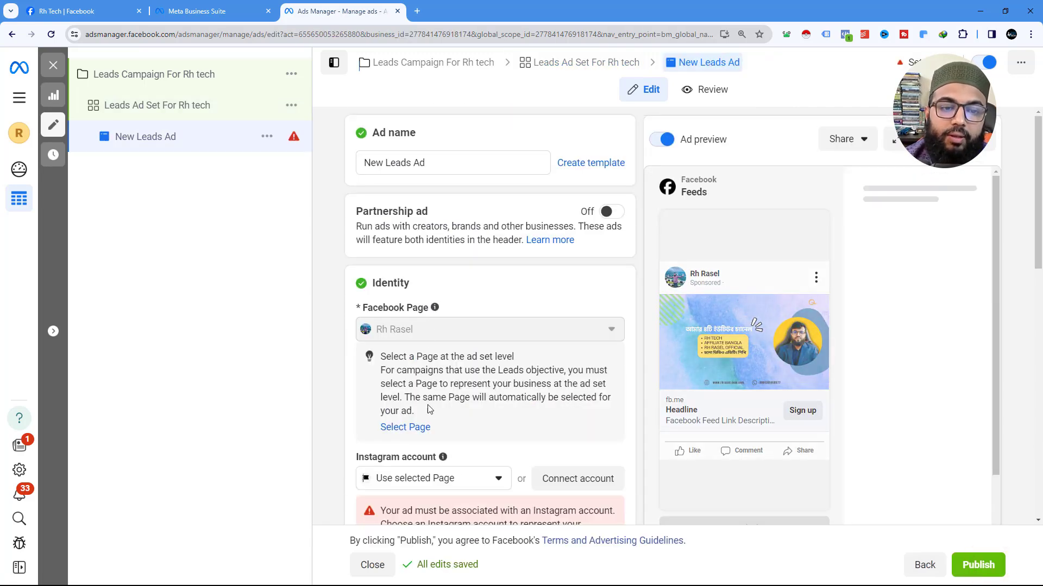
Rename the ad "Leads Ad for Rh tech".
double_click(375, 163)
key(BackSpace)
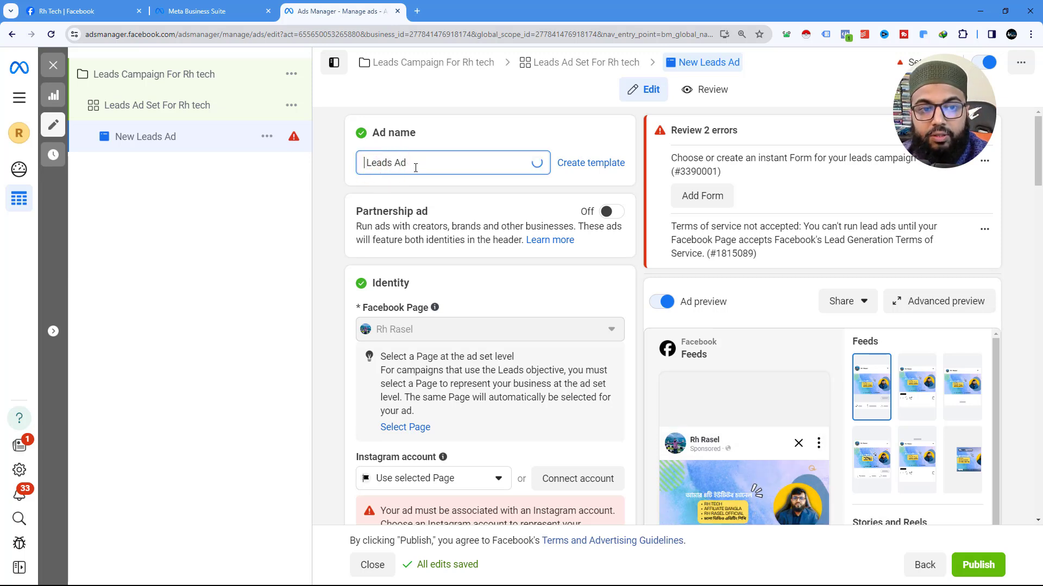
text(for)
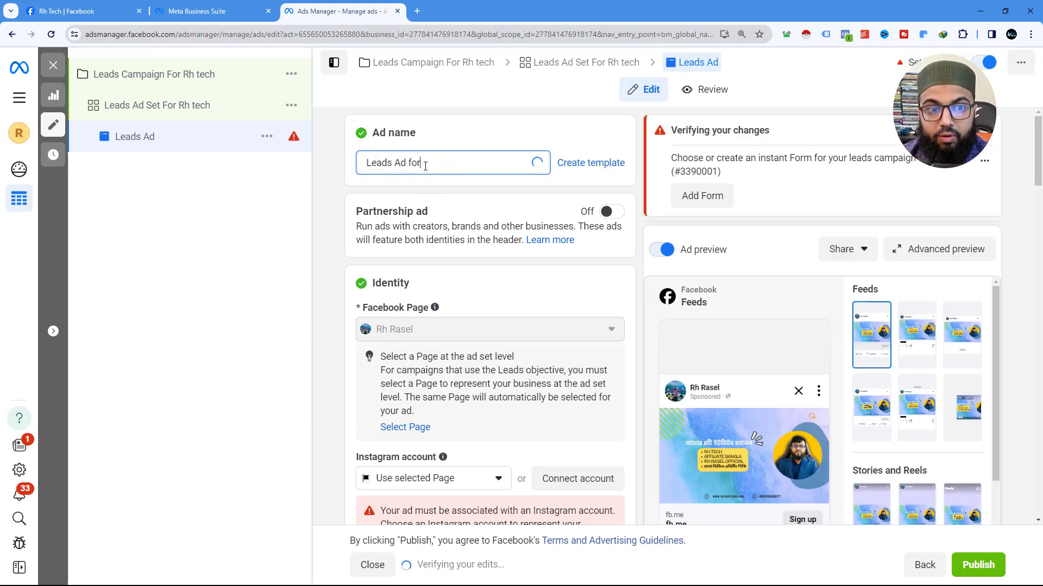
text( Rh tech)
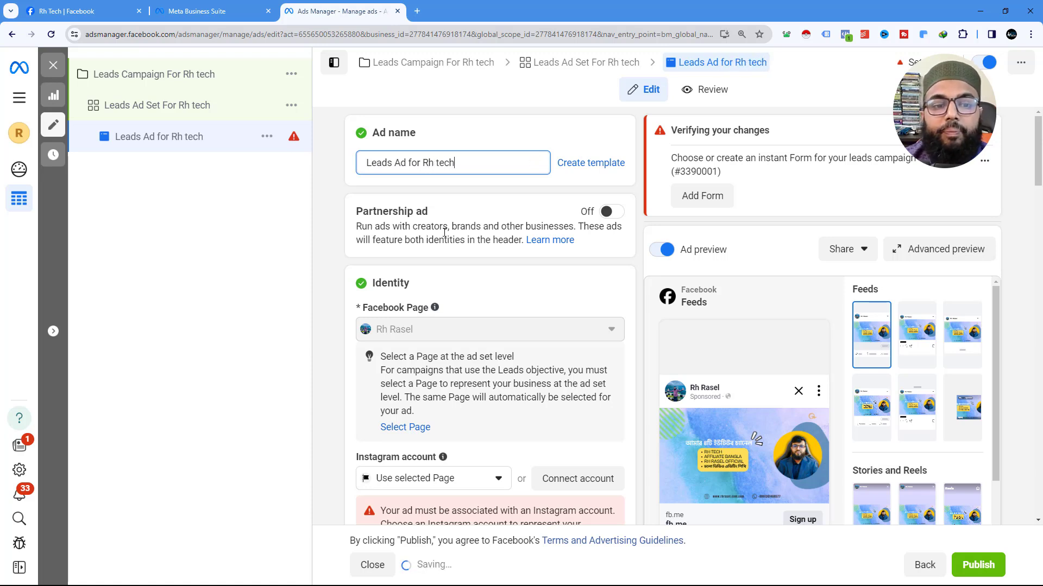
Select rhtech01 as the Instagram account that represents the business in the ad's identity.
scroll(429, 228, down, 2)
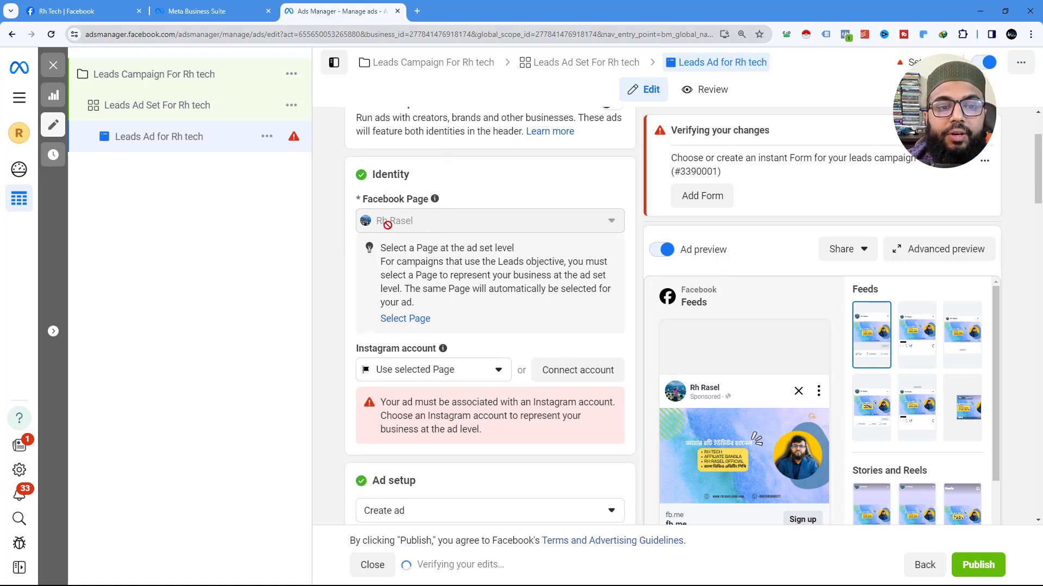
click(425, 369)
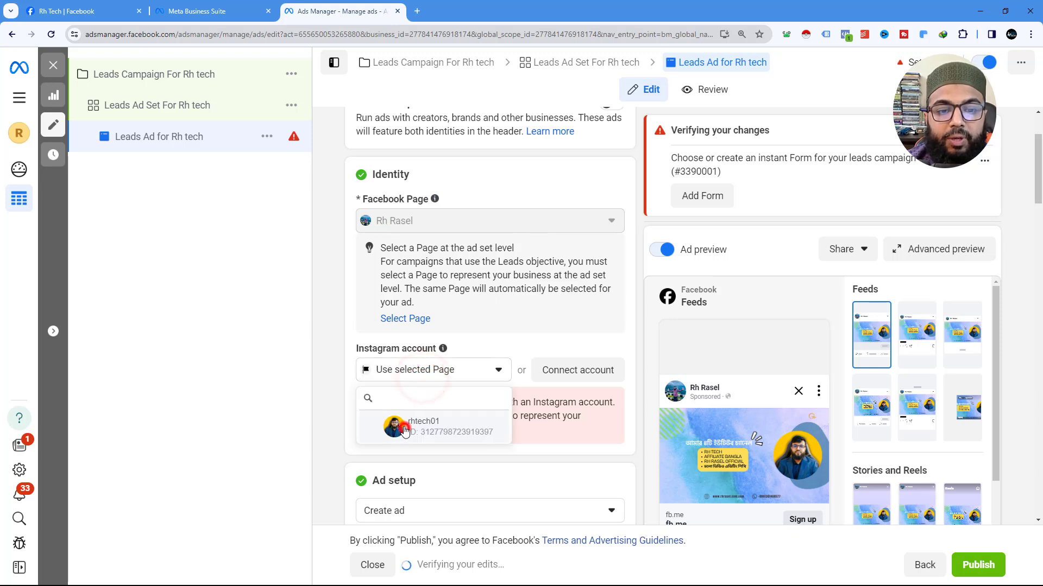
click(402, 422)
Review the ad setup options and dismiss the cost-per-result warning in the ad creative's media section.
scroll(398, 379, down, 3)
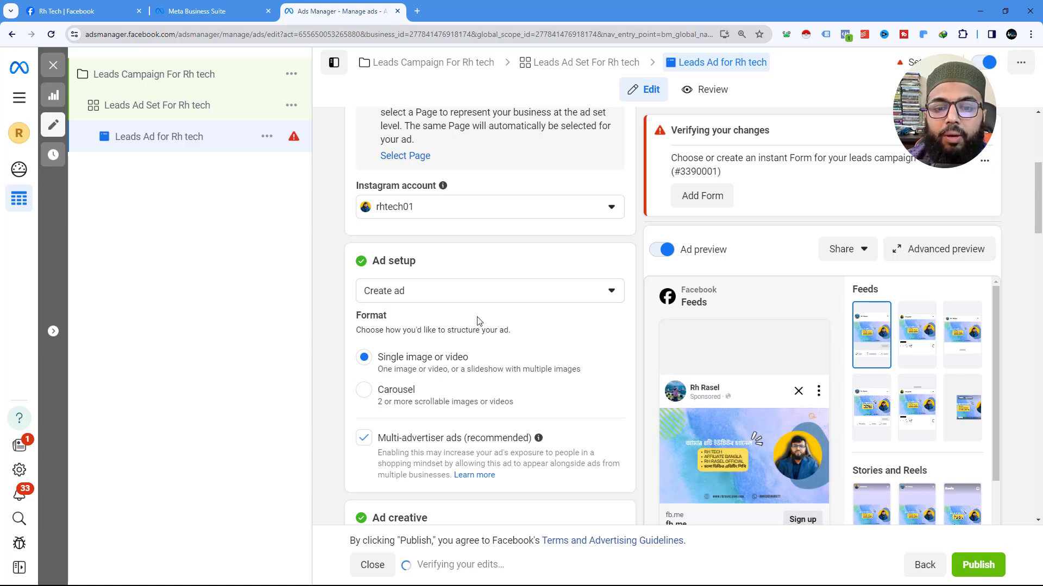
scroll(472, 325, down, 1)
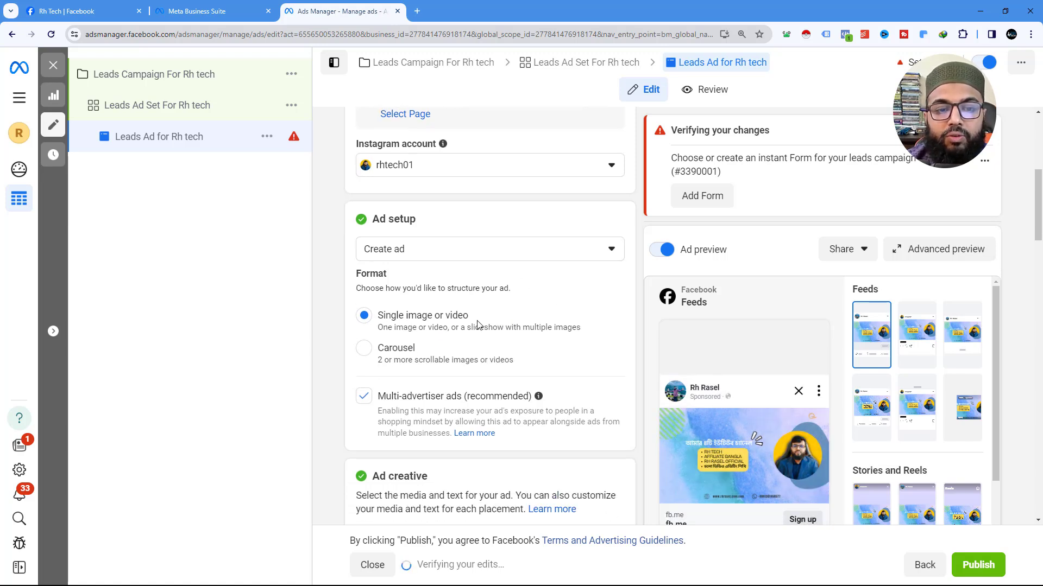
scroll(441, 328, down, 2)
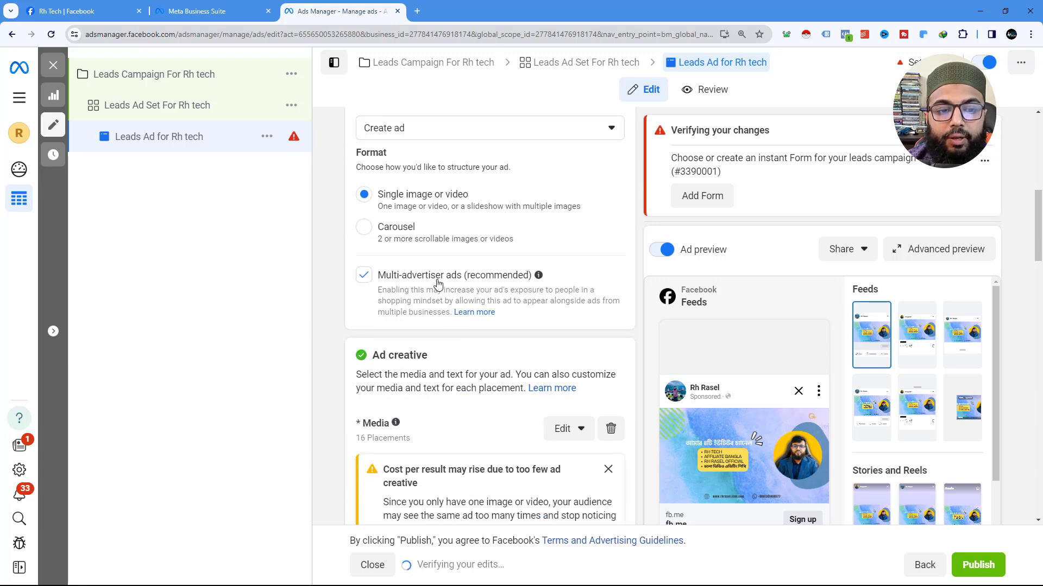
scroll(440, 281, down, 2)
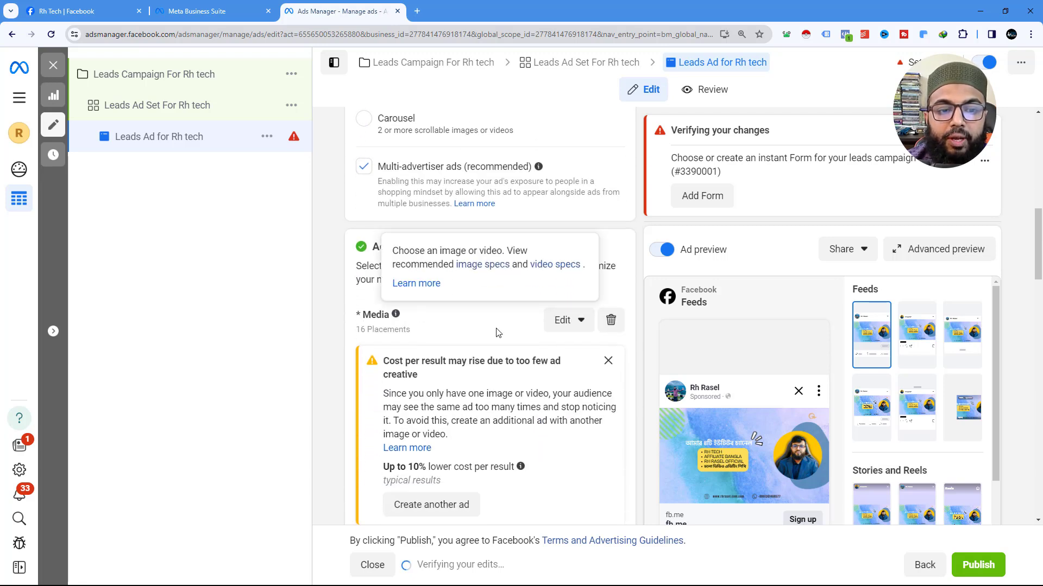
scroll(530, 371, down, 3)
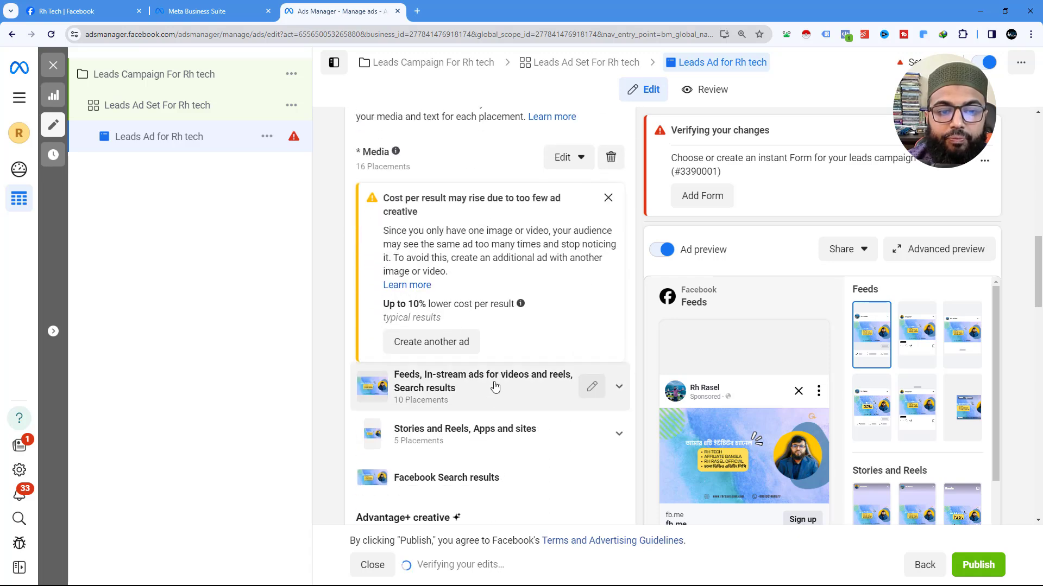
click(608, 198)
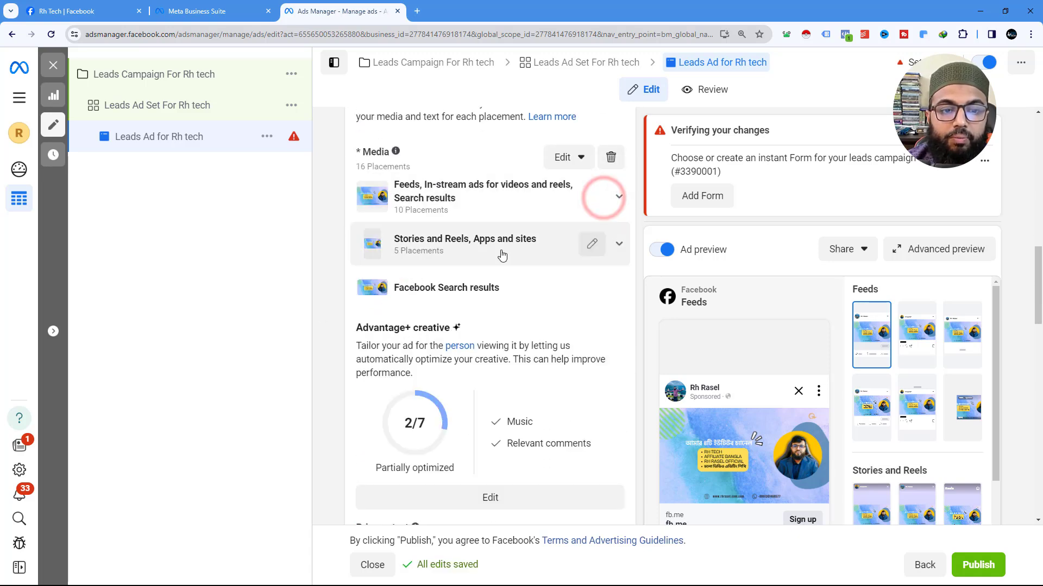
Start creating a new instant form in the ad's Destination section.
scroll(500, 279, down, 5)
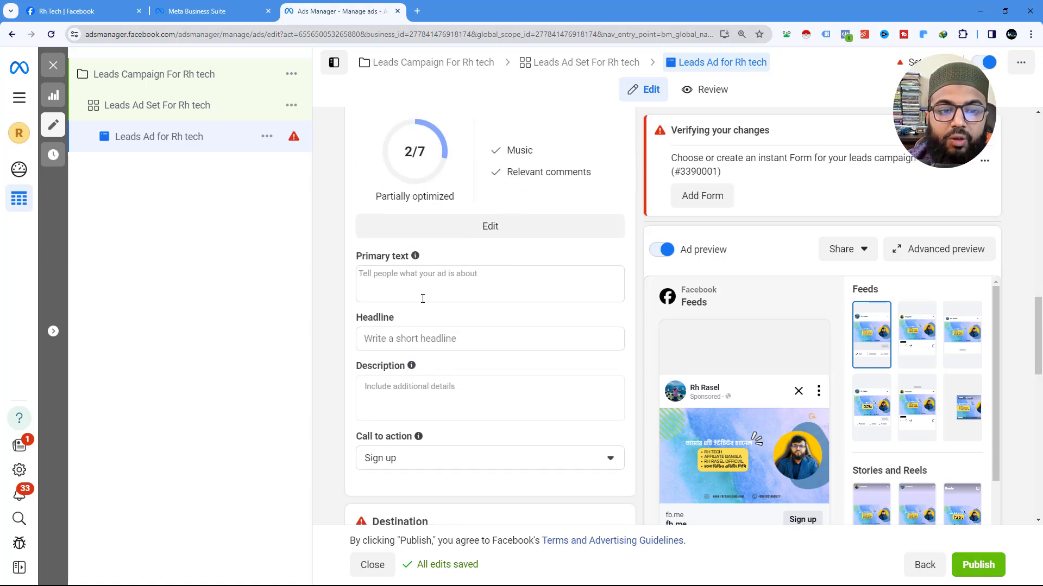
scroll(381, 274, down, 3)
scroll(389, 278, down, 3)
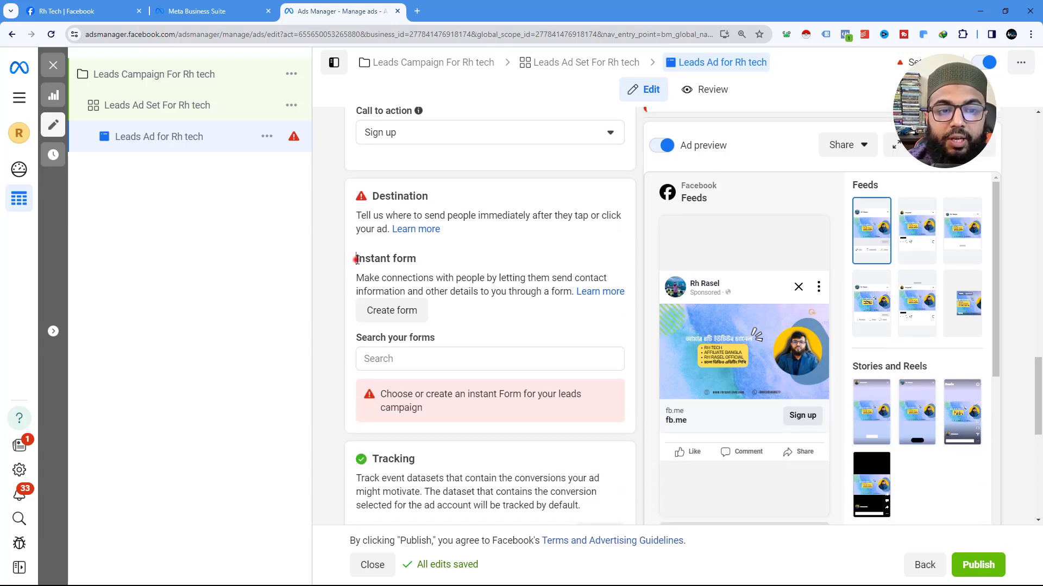
triple_click(356, 260)
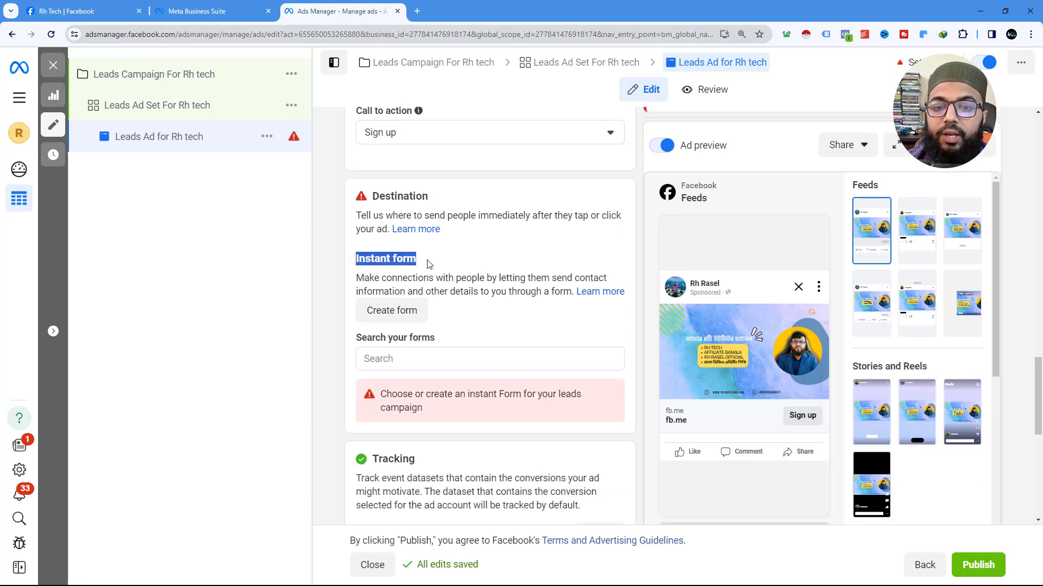
click(408, 314)
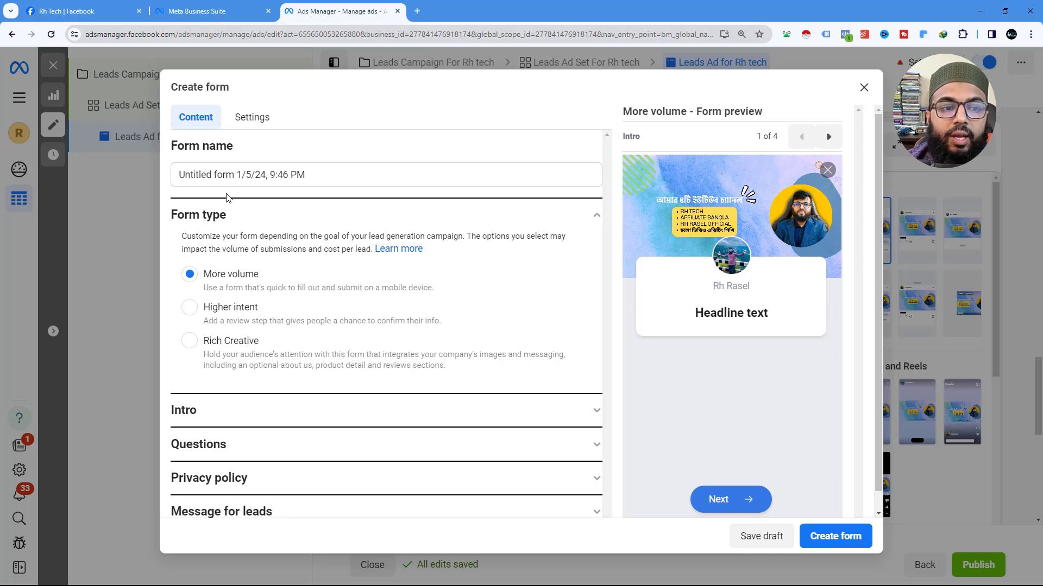
click(864, 90)
click(617, 278)
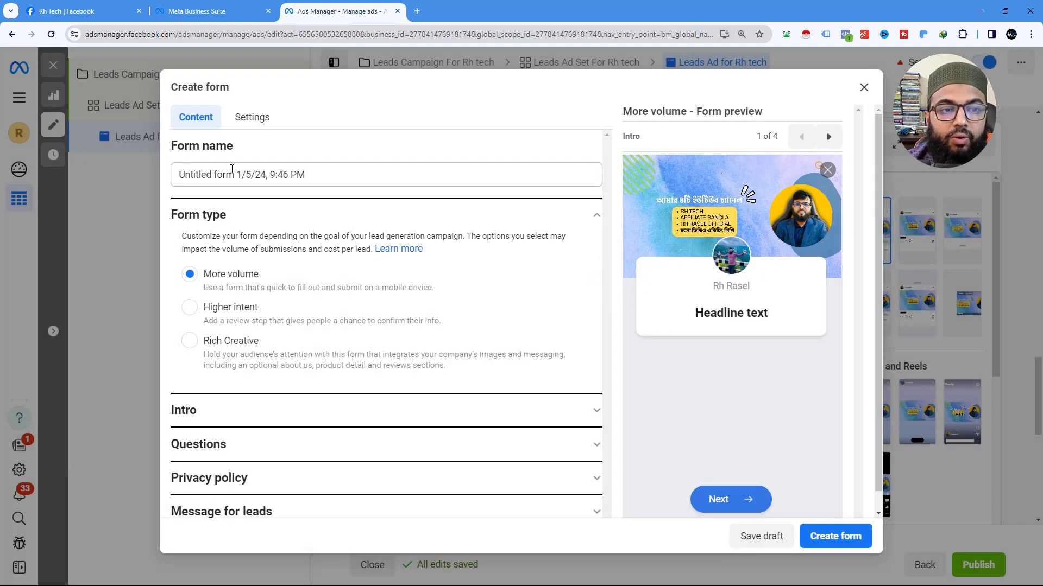
Name the form "Rh Tech Finland" and expand its Intro section.
click(213, 171)
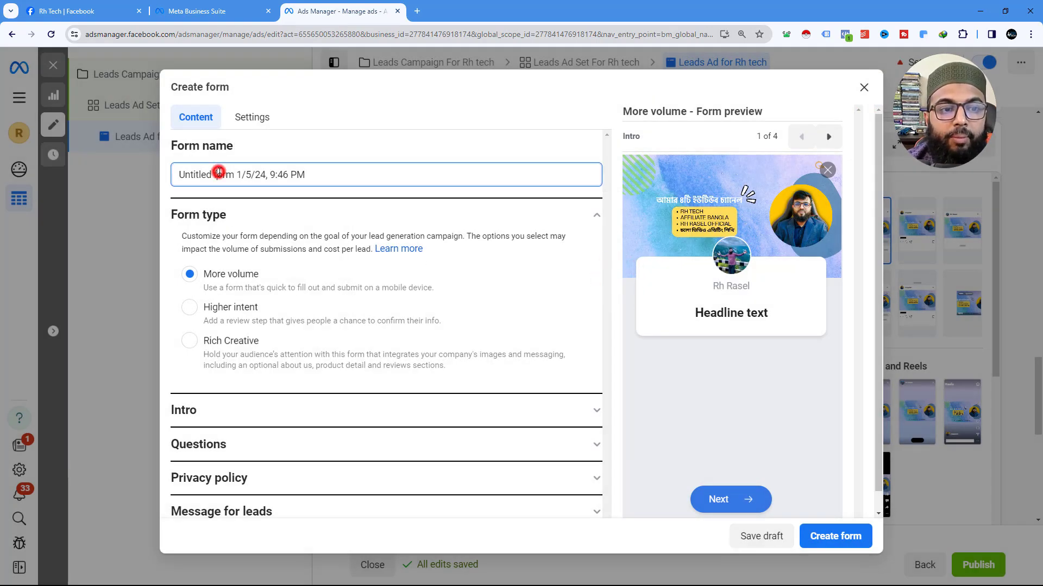
triple_click(312, 173)
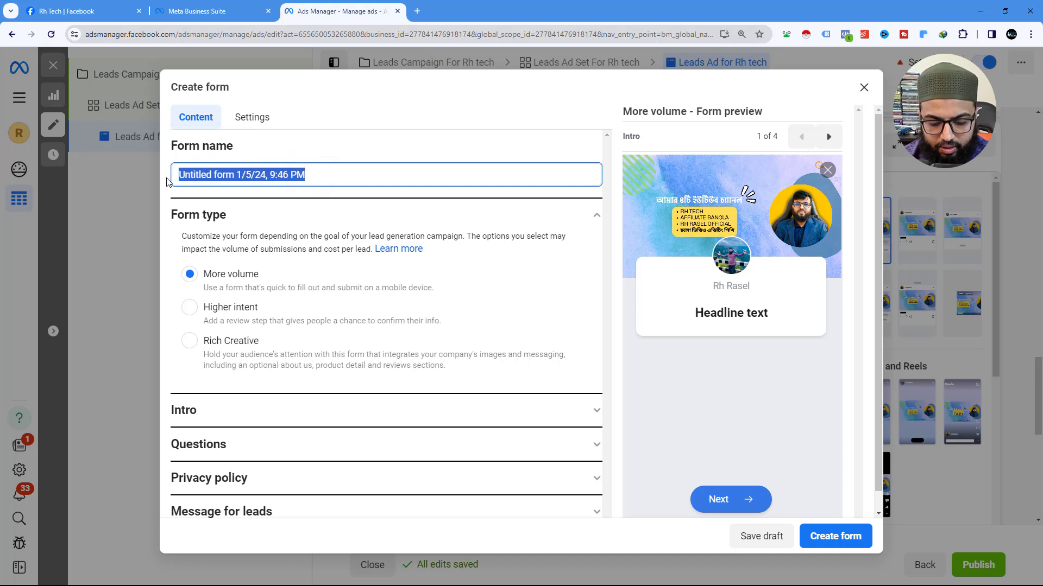
text(Rh Tech Finland)
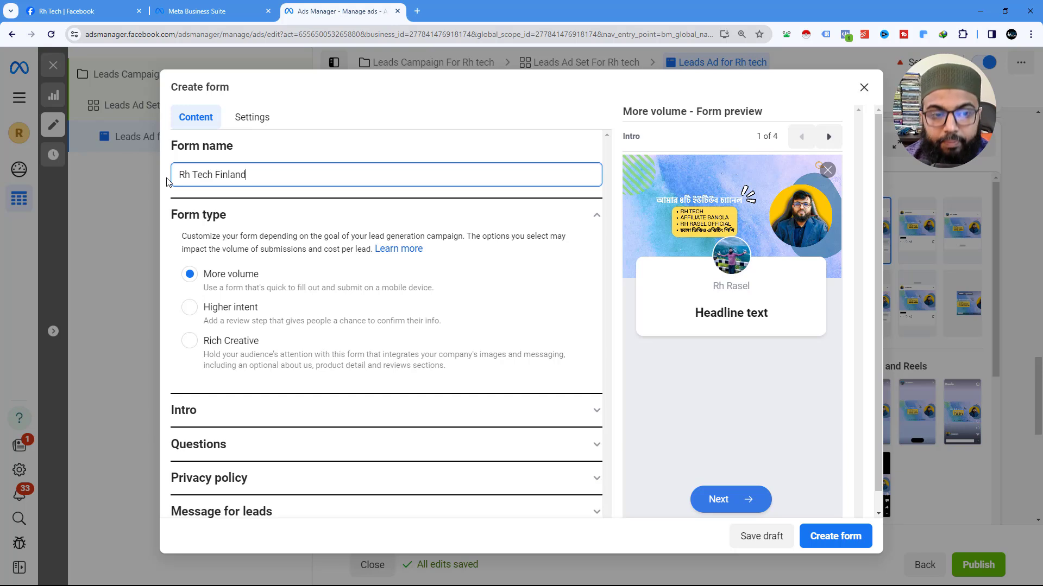
scroll(337, 226, down, 1)
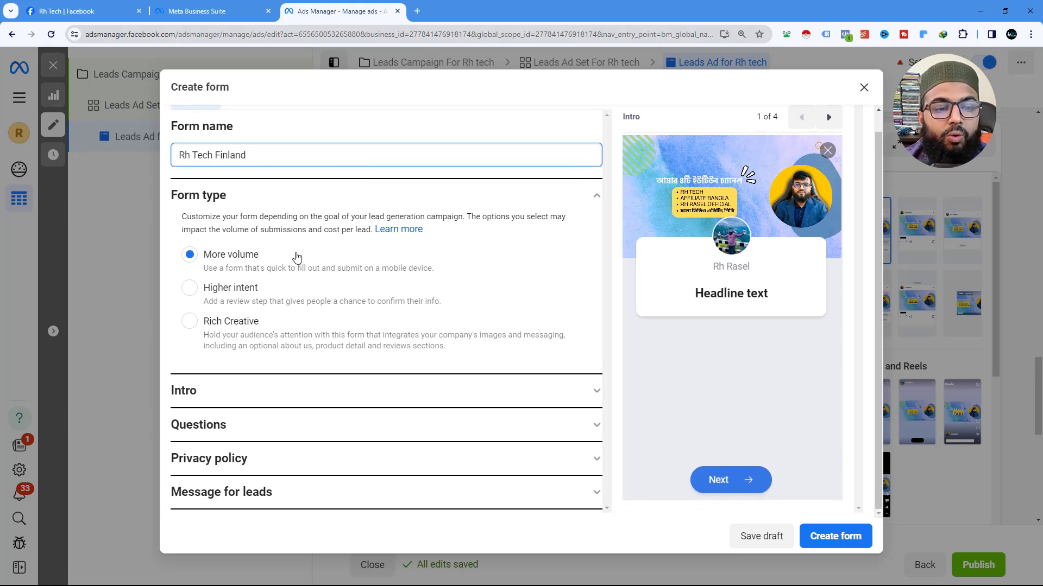
click(217, 404)
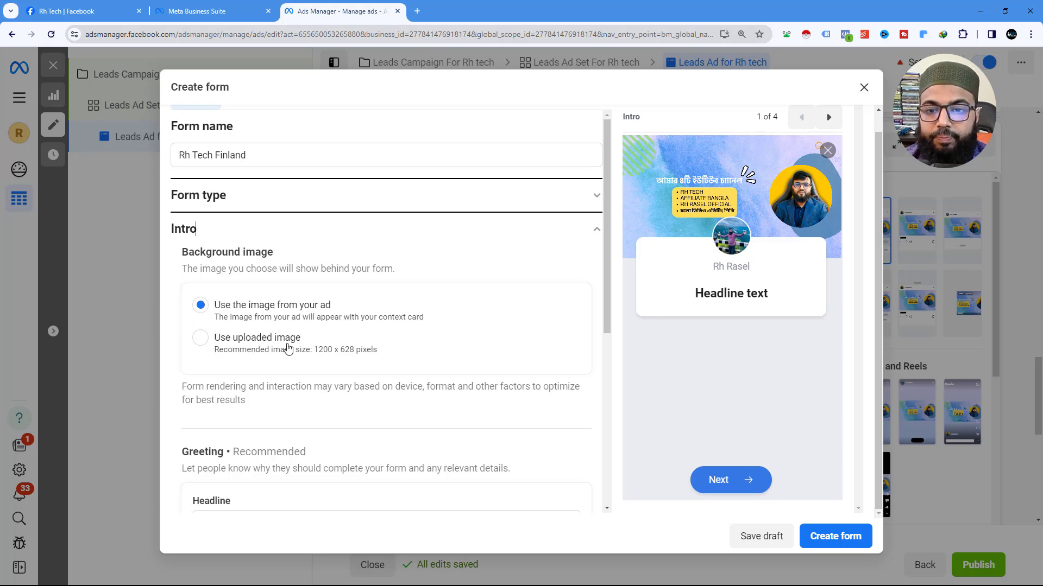
Open canva.com in a new browser tab and create a blank Facebook Post (Landscape) design.
click(417, 11)
text(canva.com)
key(Return)
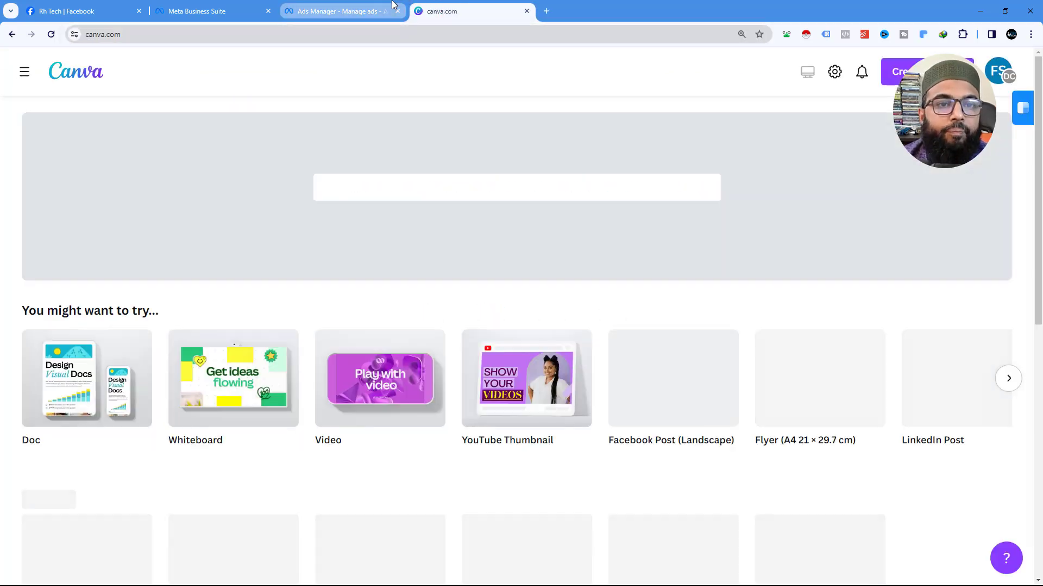
click(903, 71)
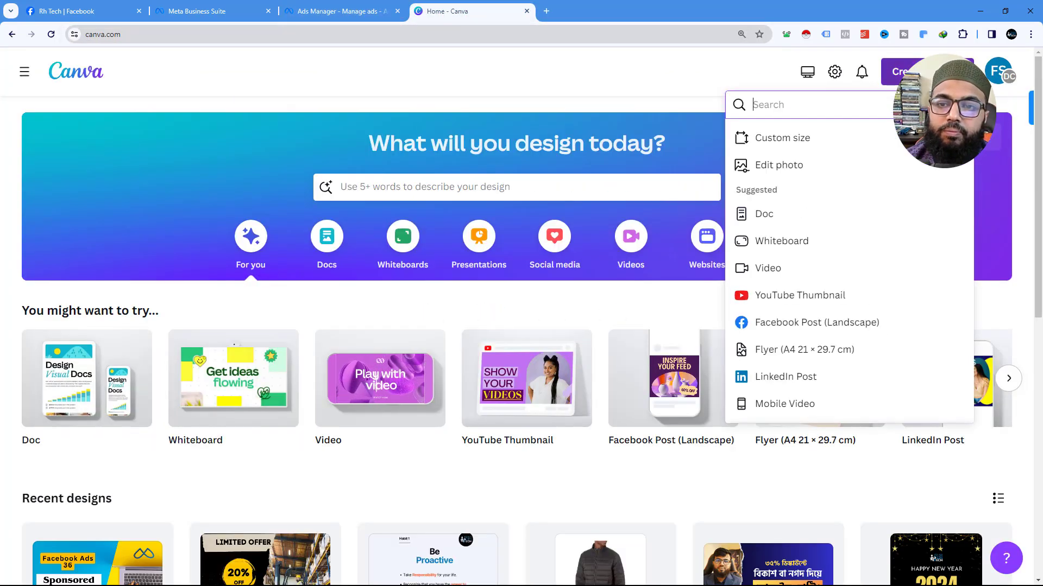
click(824, 330)
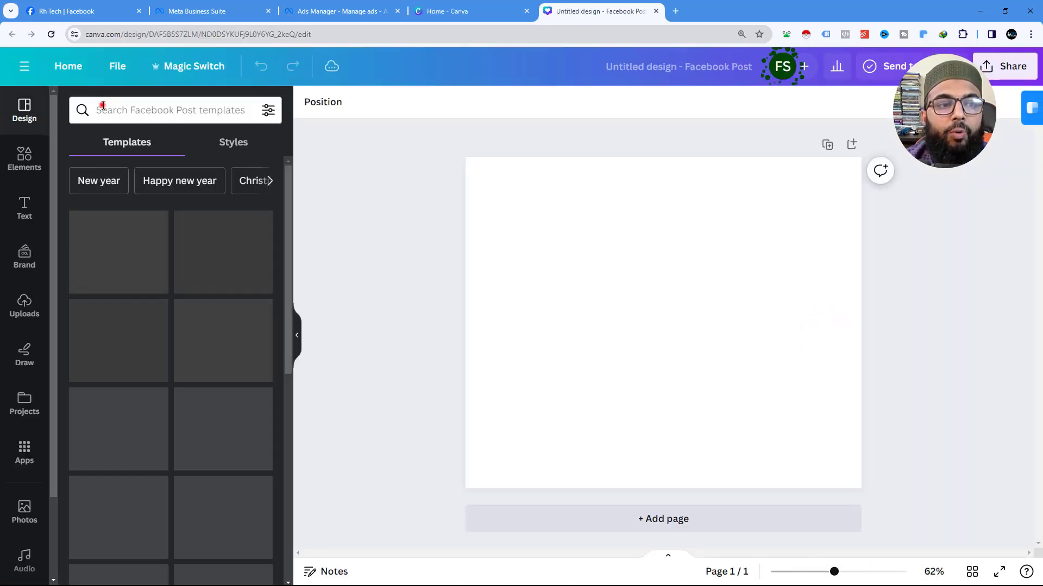
Search the templates for "study abrad" and apply the red and white "Study in Finland" template to the page.
click(102, 109)
text(st)
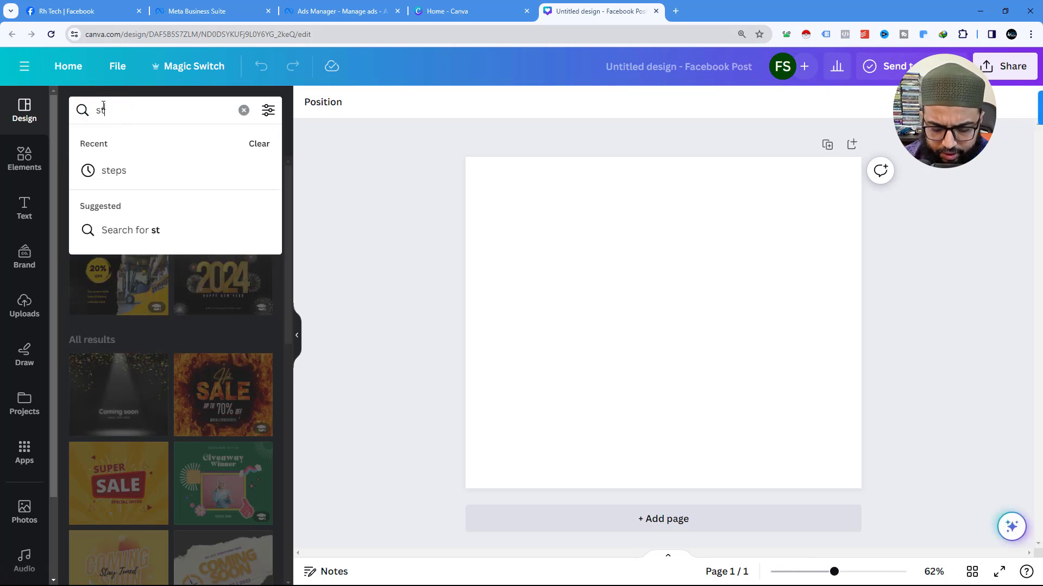
text(udy abrad)
key(Return)
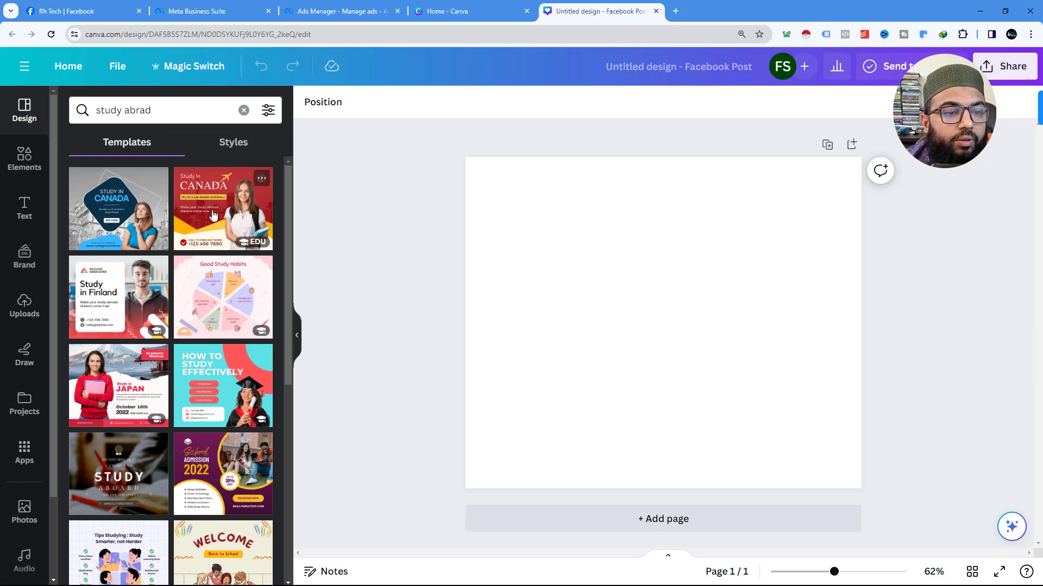
click(110, 278)
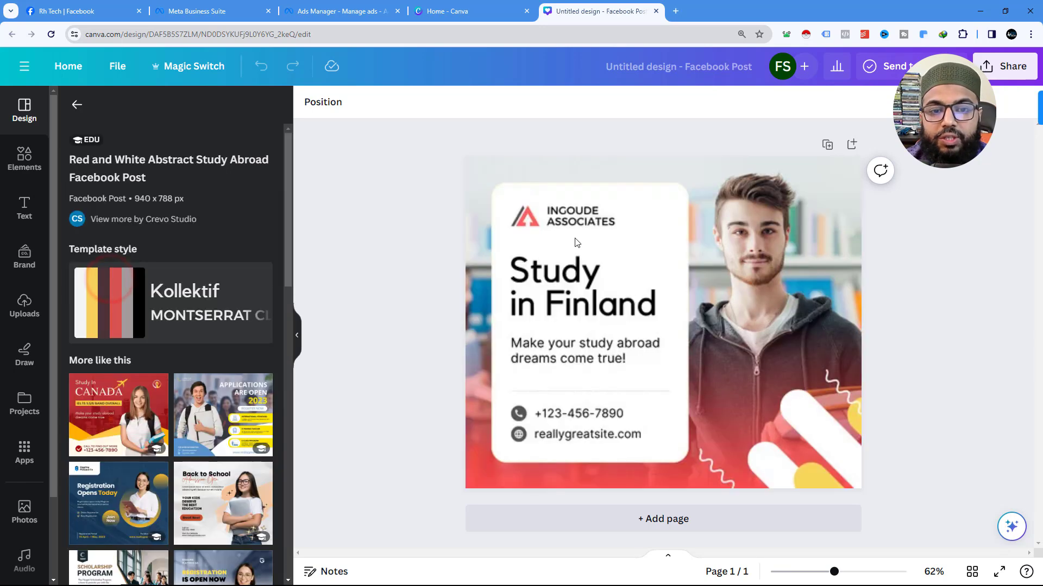
click(801, 256)
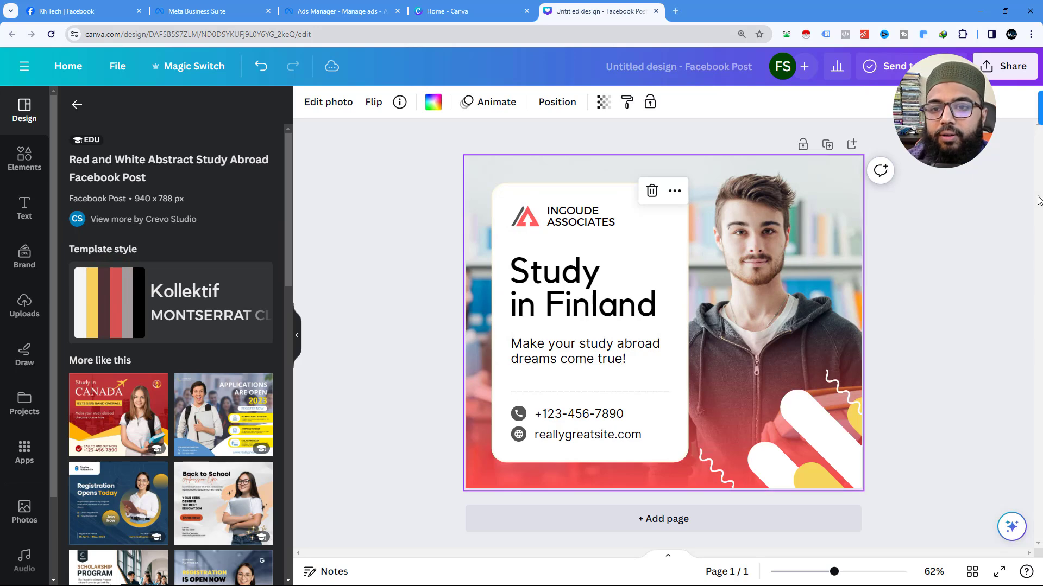
Download the design as a PNG and save it in Downloads as "Untitled design (57)".
click(1009, 65)
click(841, 408)
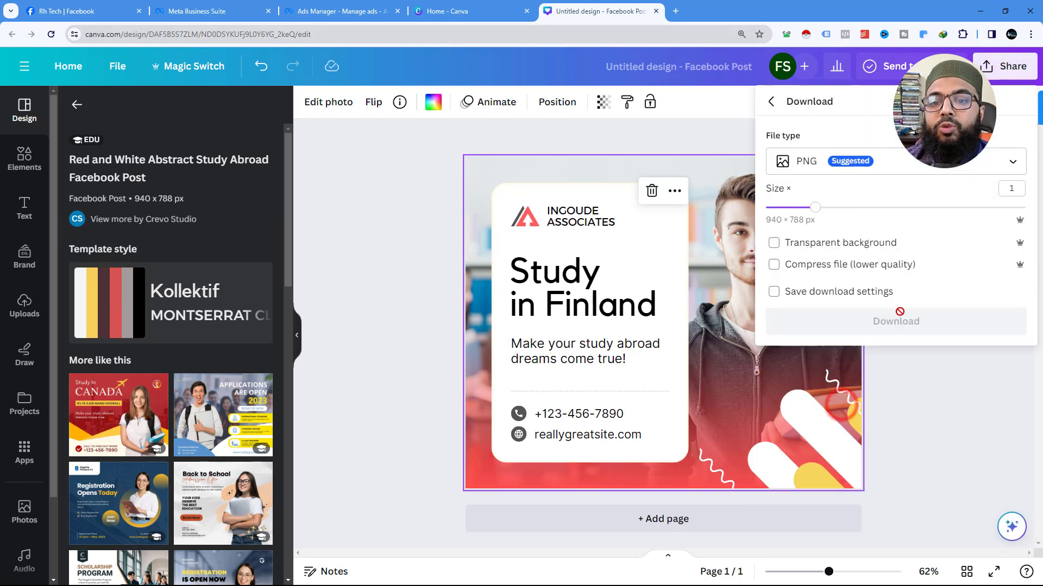
click(895, 321)
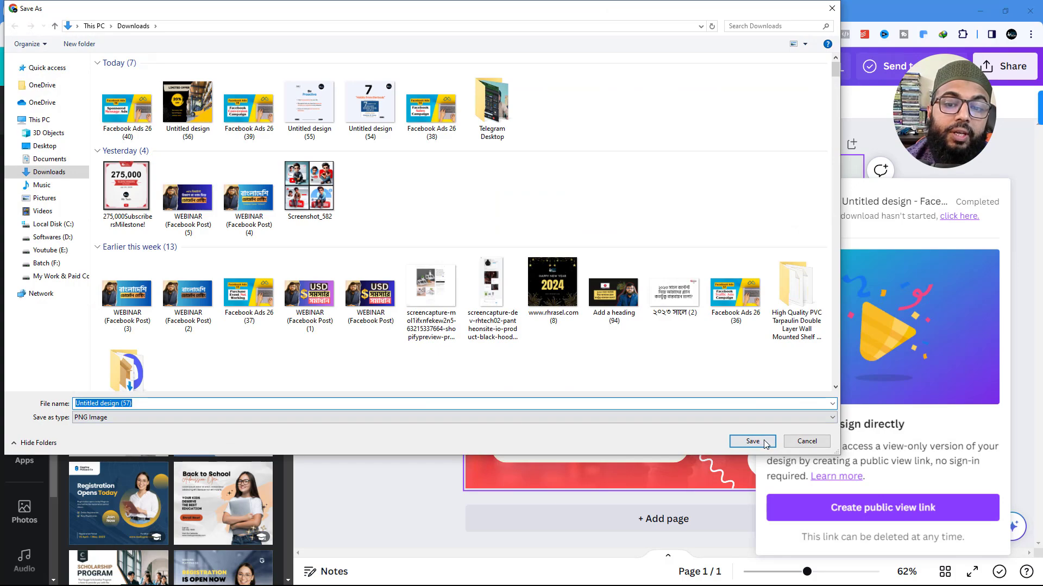
click(753, 441)
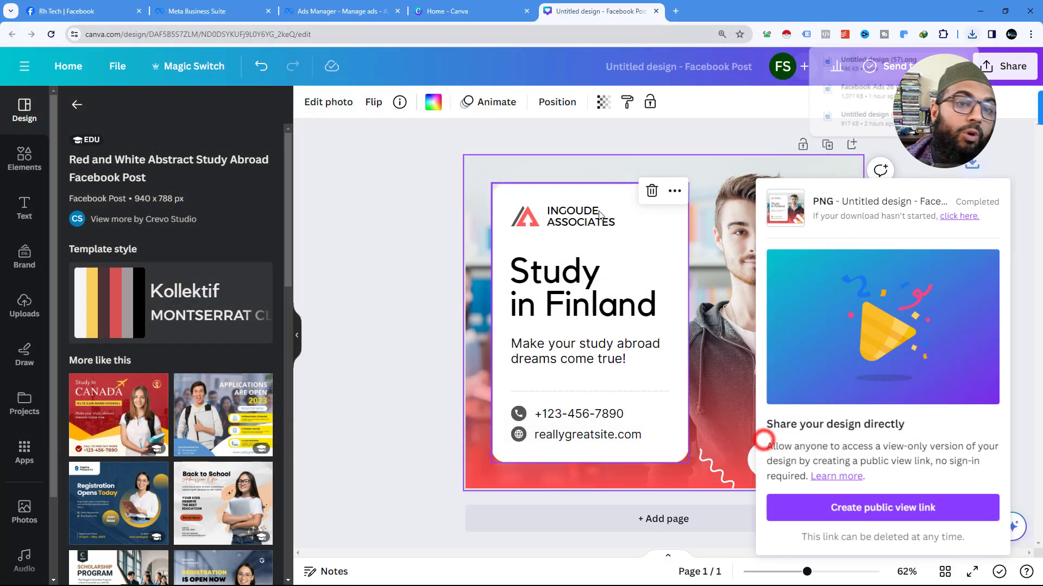
Switch back to Ads Manager and upload "Untitled design (57)" as the background image of the form's intro.
click(299, 14)
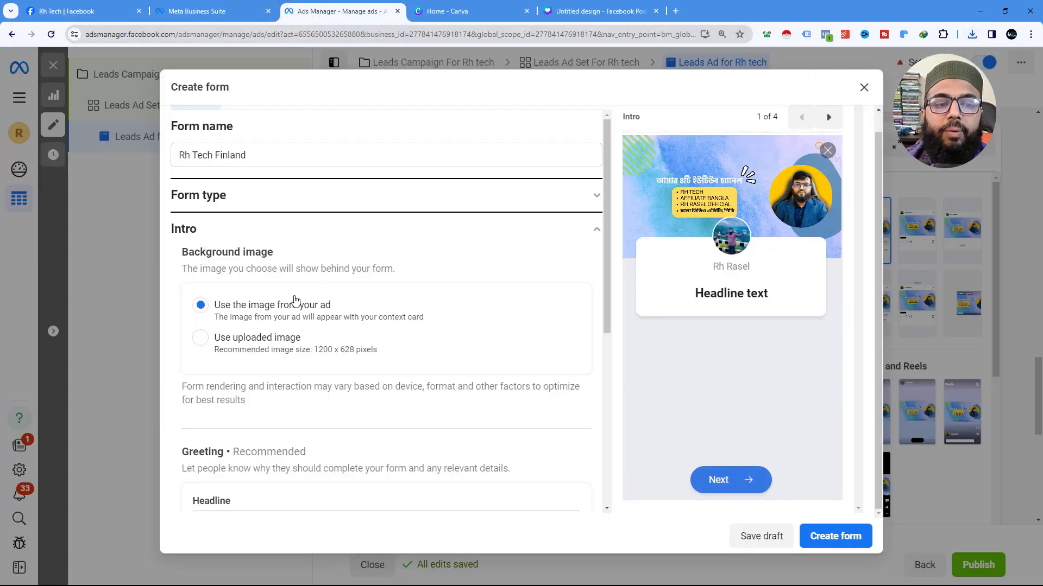
scroll(313, 311, down, 1)
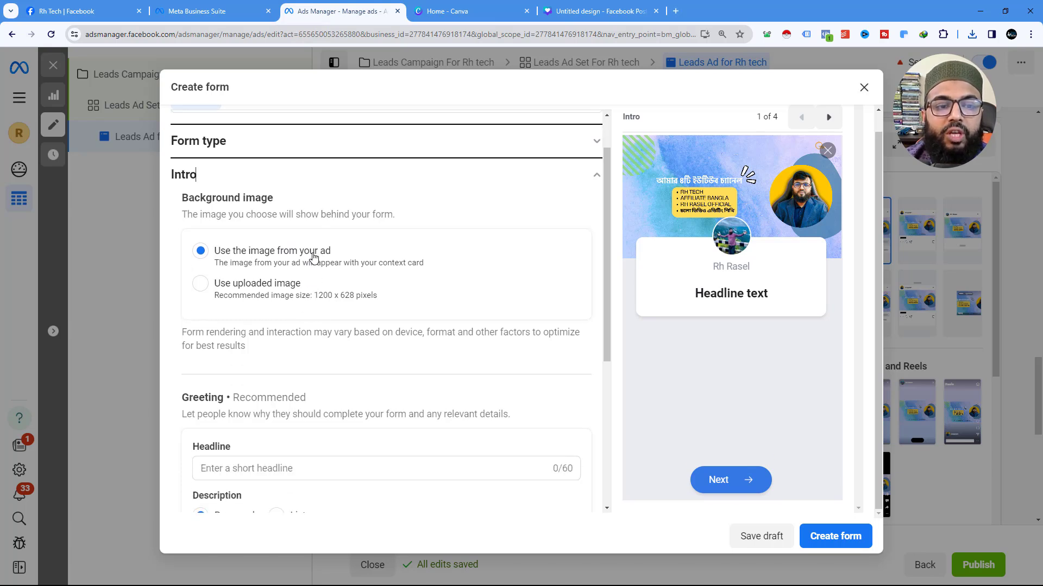
click(200, 283)
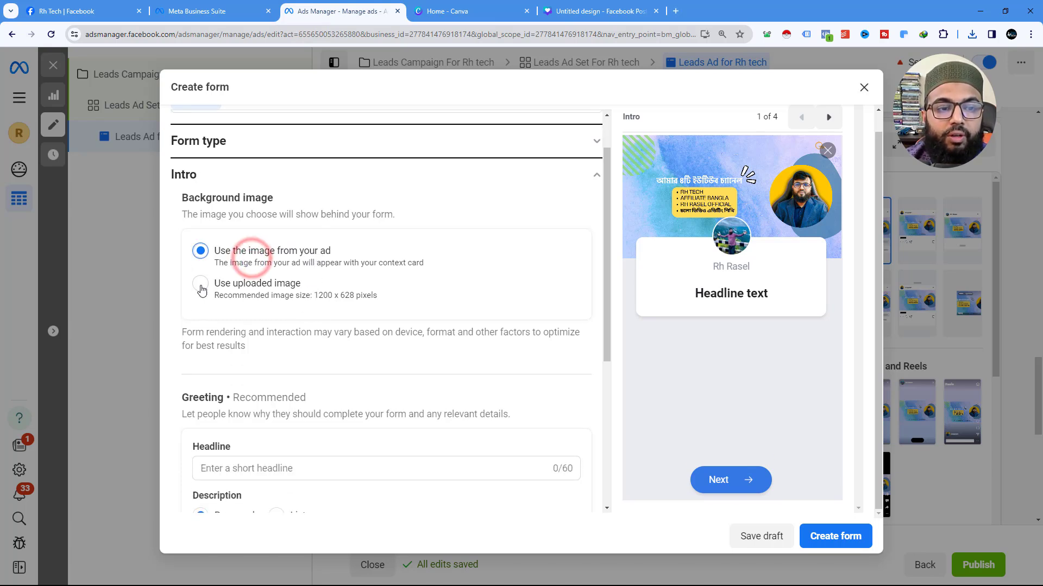
click(246, 320)
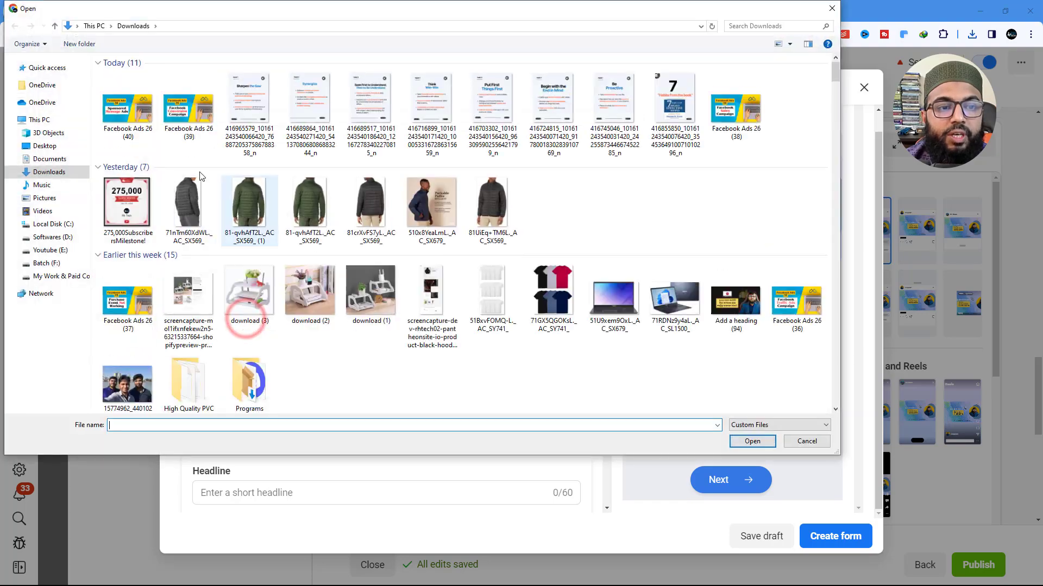
click(144, 114)
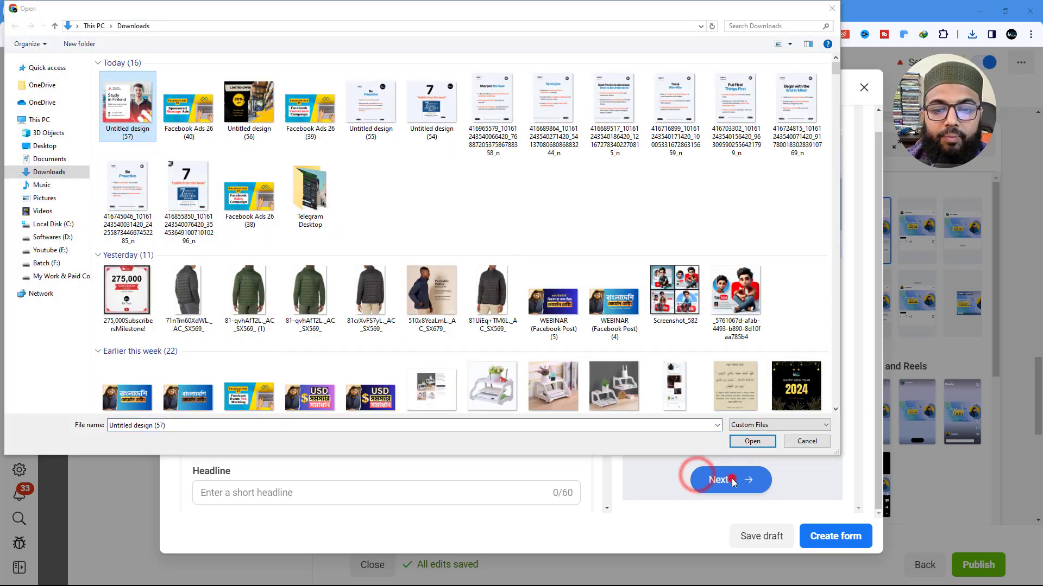
click(753, 440)
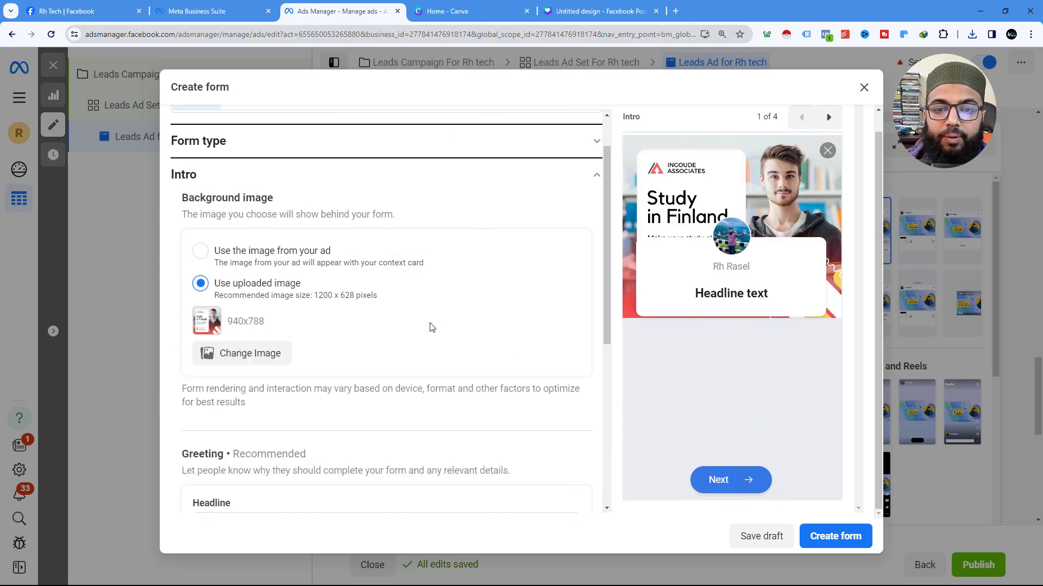
scroll(338, 320, down, 4)
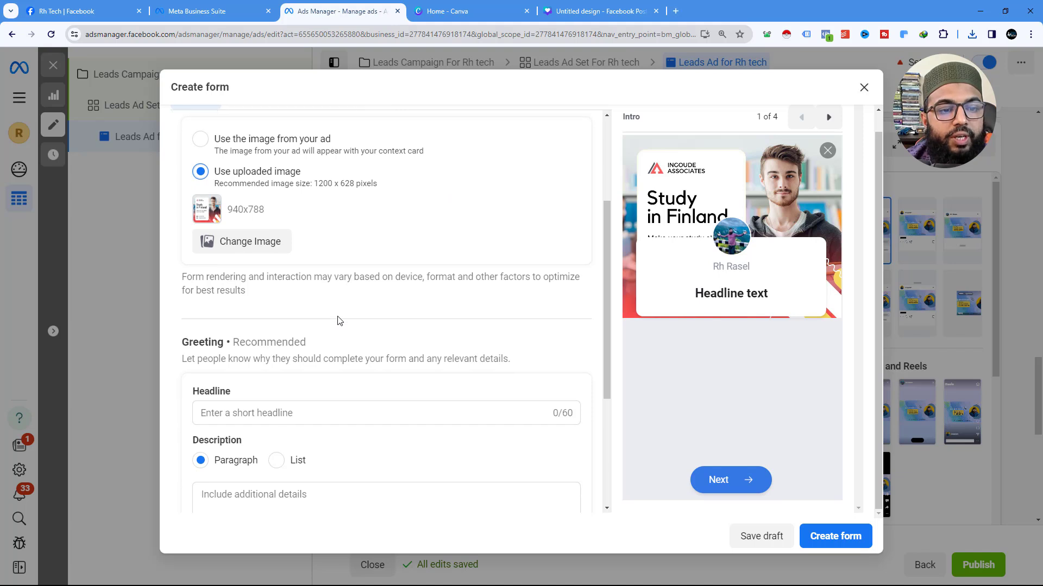
Set the form greeting's headline to "Study Abroad in Finland Sep 2024".
click(255, 306)
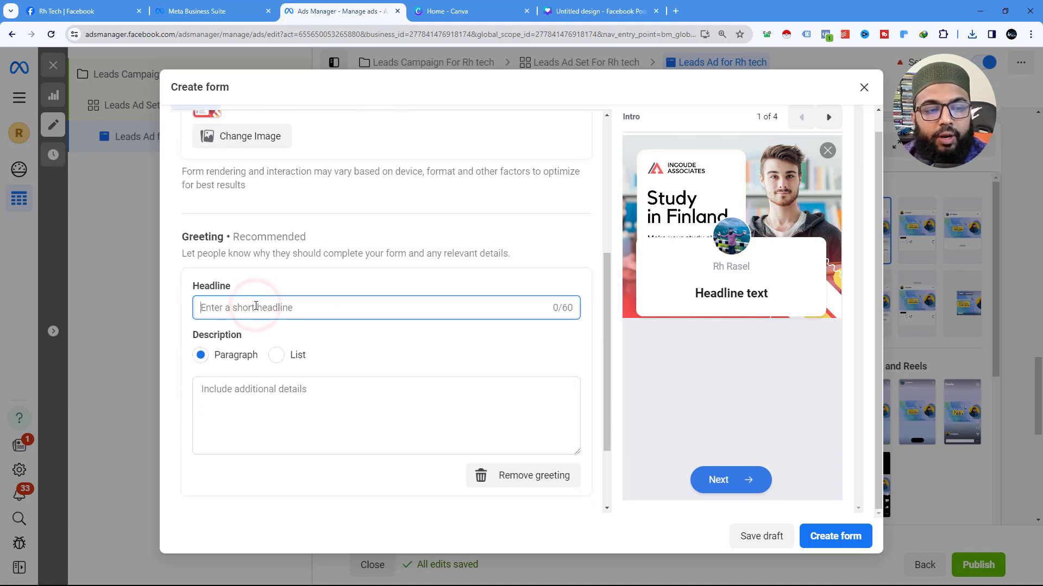
text(S)
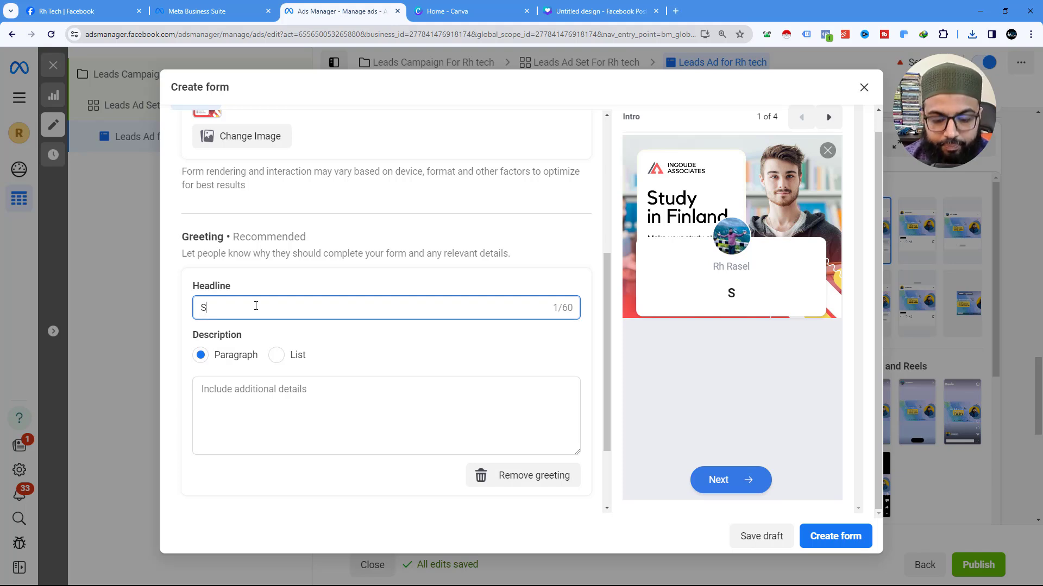
text(Abr)
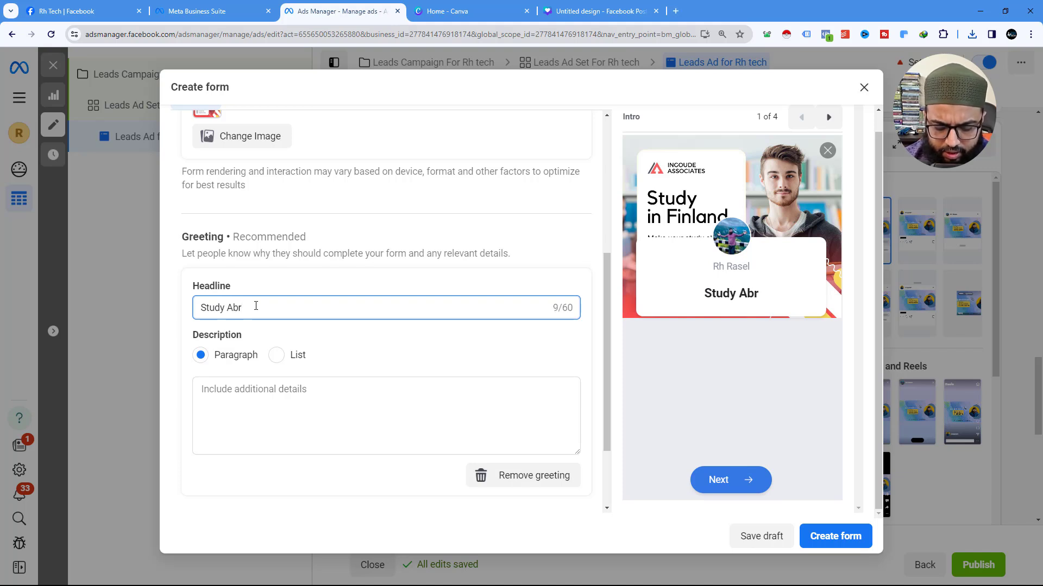
text(oad)
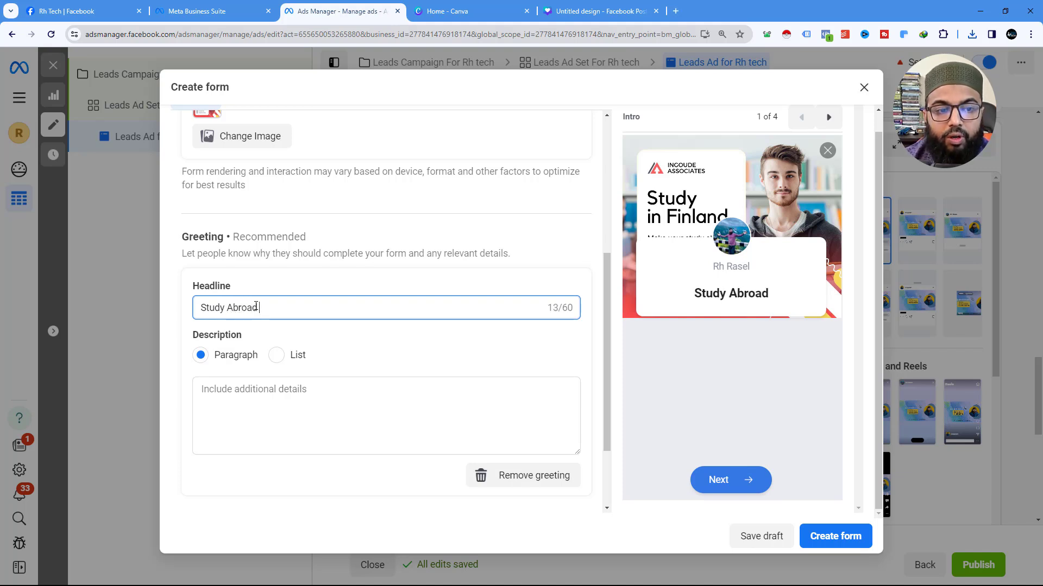
text( in )
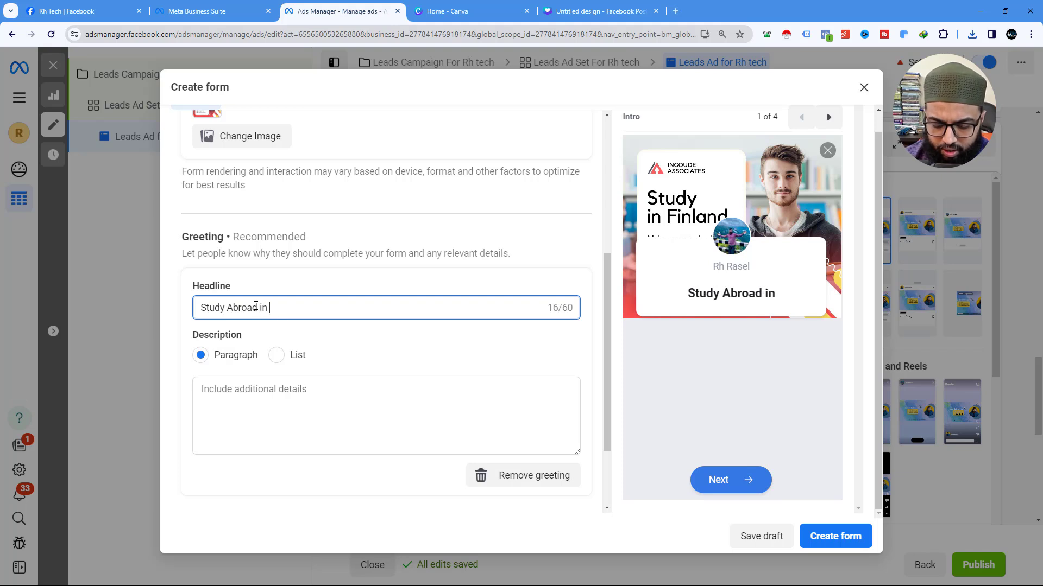
text(Finlan)
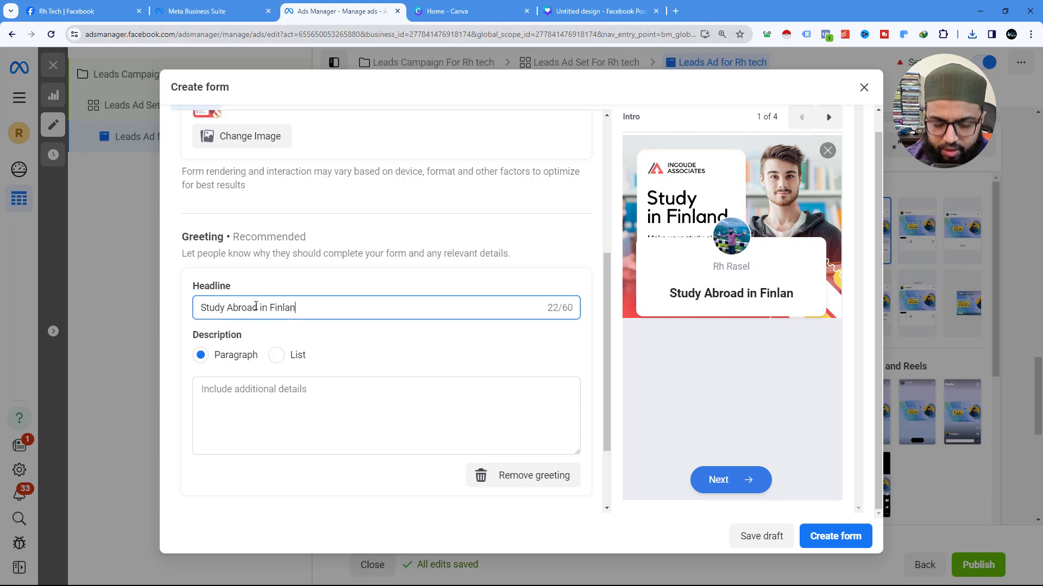
text(d Se)
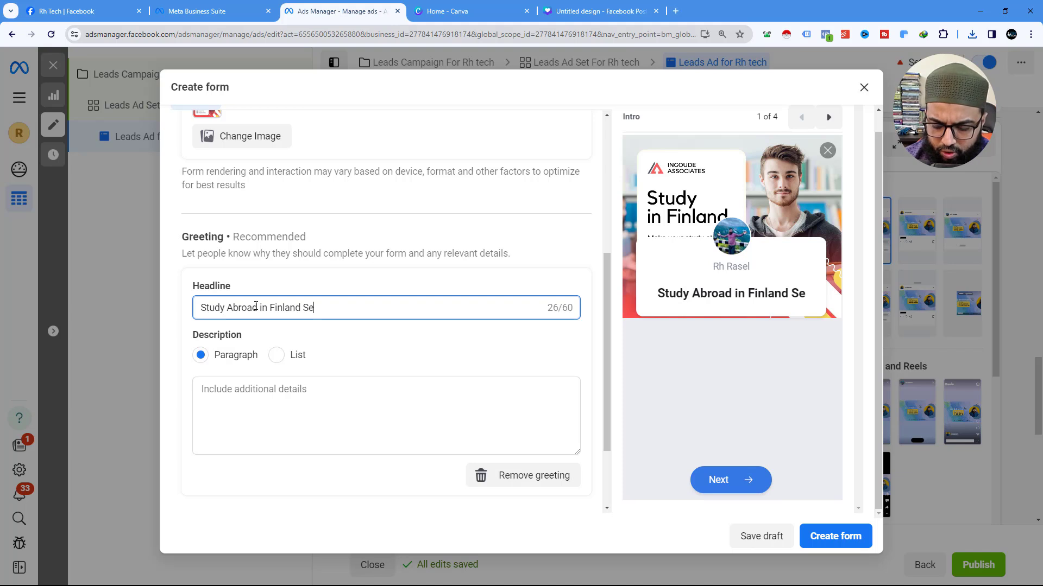
text(p 2024)
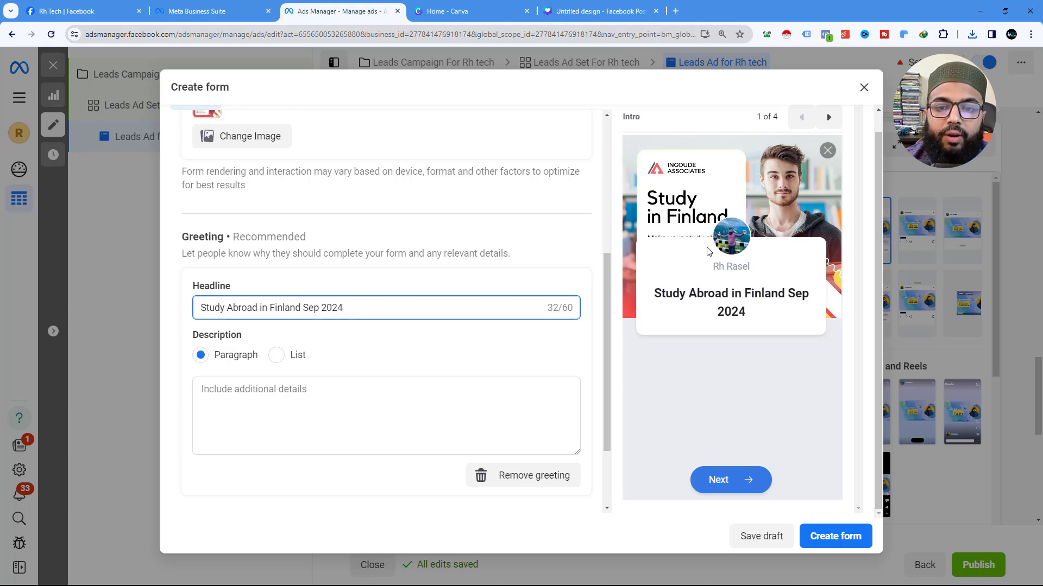
Enter "Get 20% Scholarship" as the greeting's paragraph description, correcting the misspelled word with the spelling suggestion.
scroll(376, 276, down, 2)
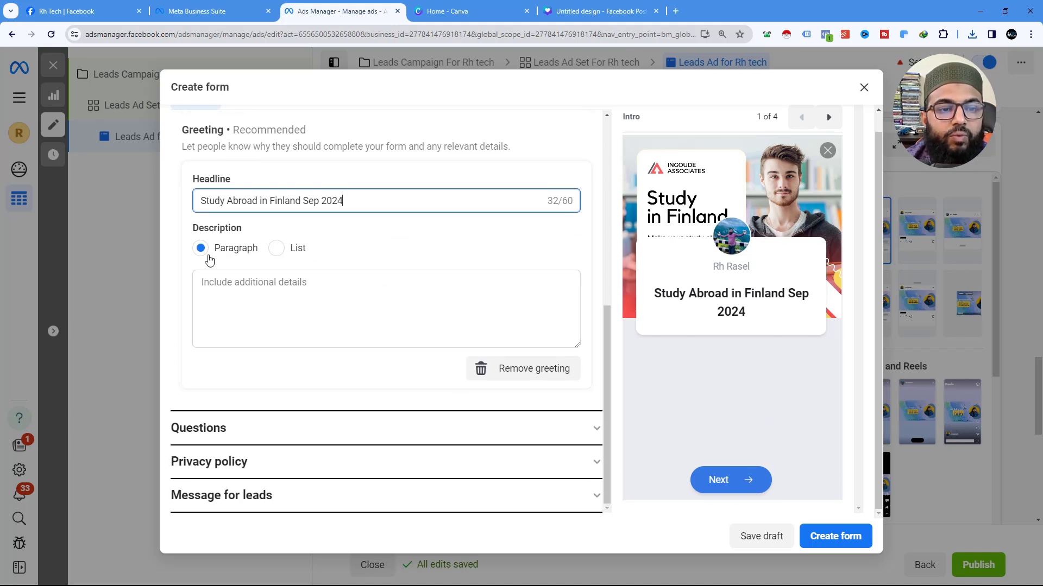
click(253, 286)
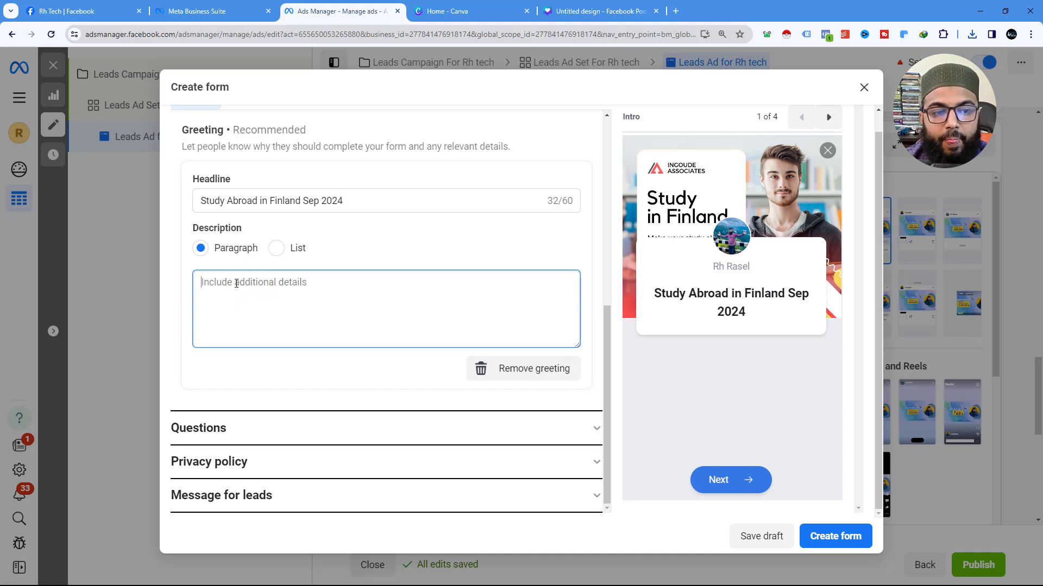
text(Ge)
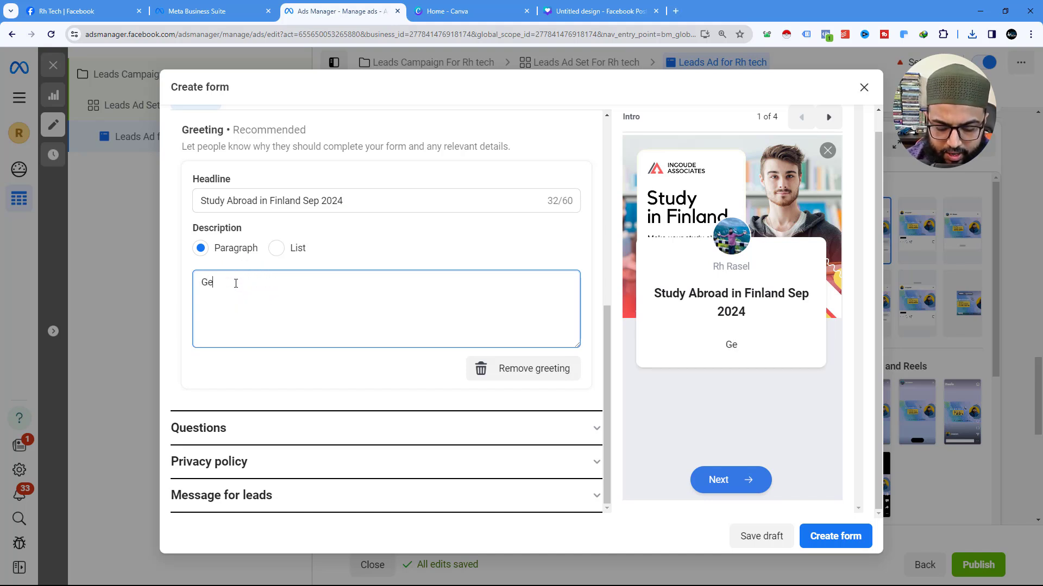
text(t 100)
key(BackSpace)
key(BackSpace)
key(BackSpace)
text(2)
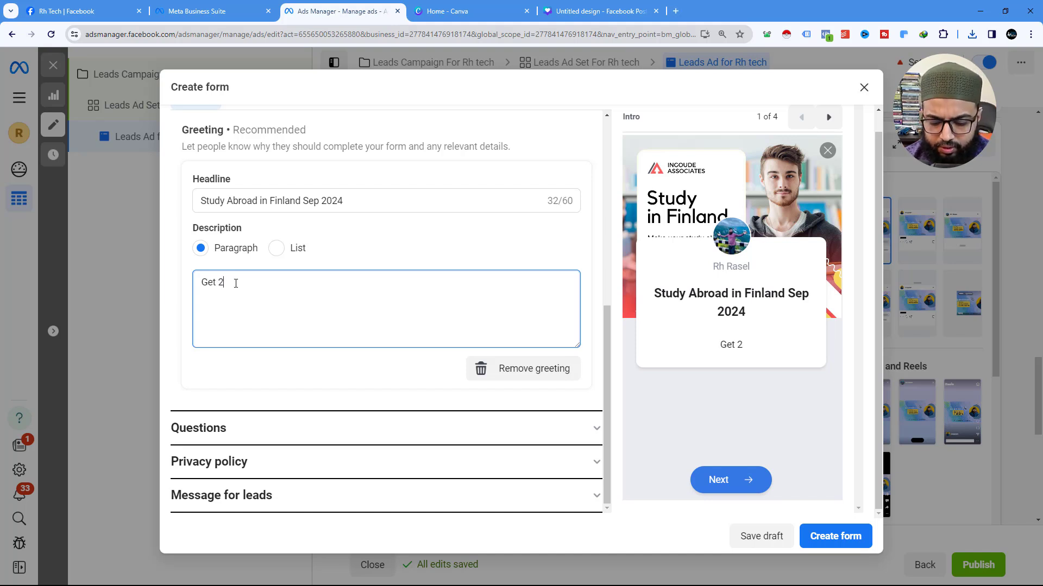
text(0% So)
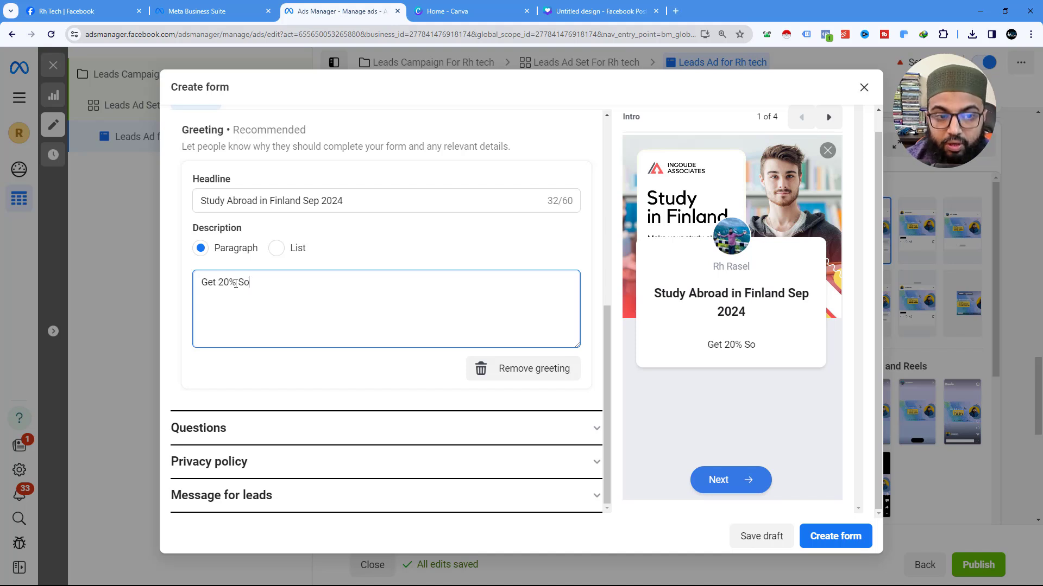
key(BackSpace)
text(cola)
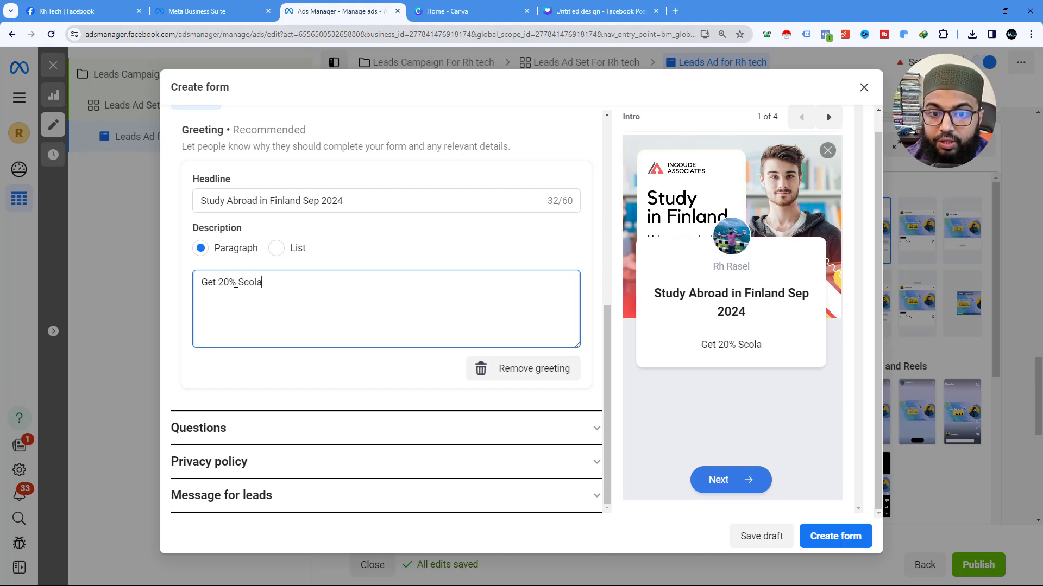
text(ship)
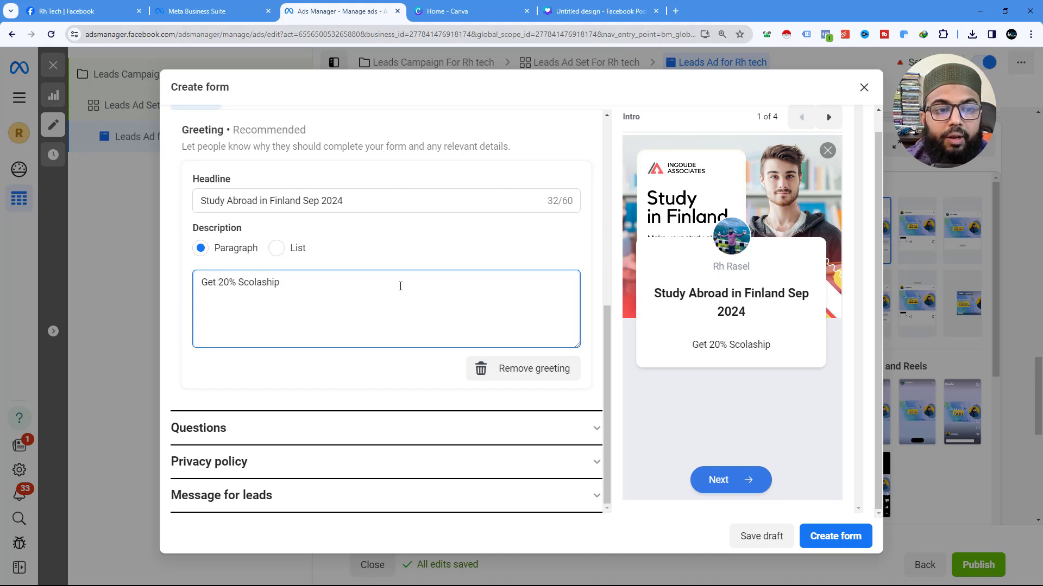
right_click(249, 282)
click(279, 291)
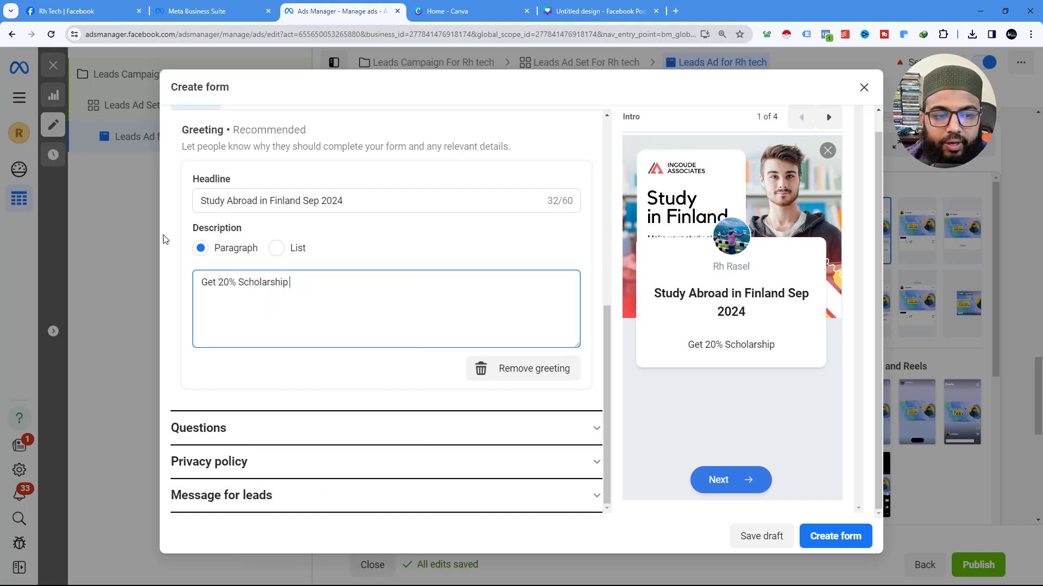
Open the form's questions section and reorder the prefill questions so that Full name comes before Email.
click(233, 429)
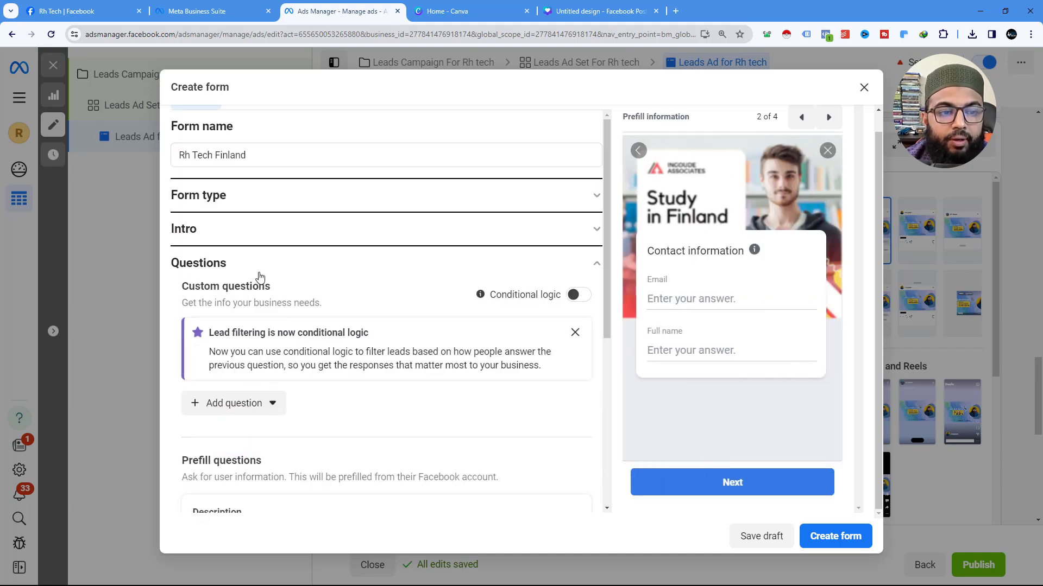
scroll(271, 305, down, 2)
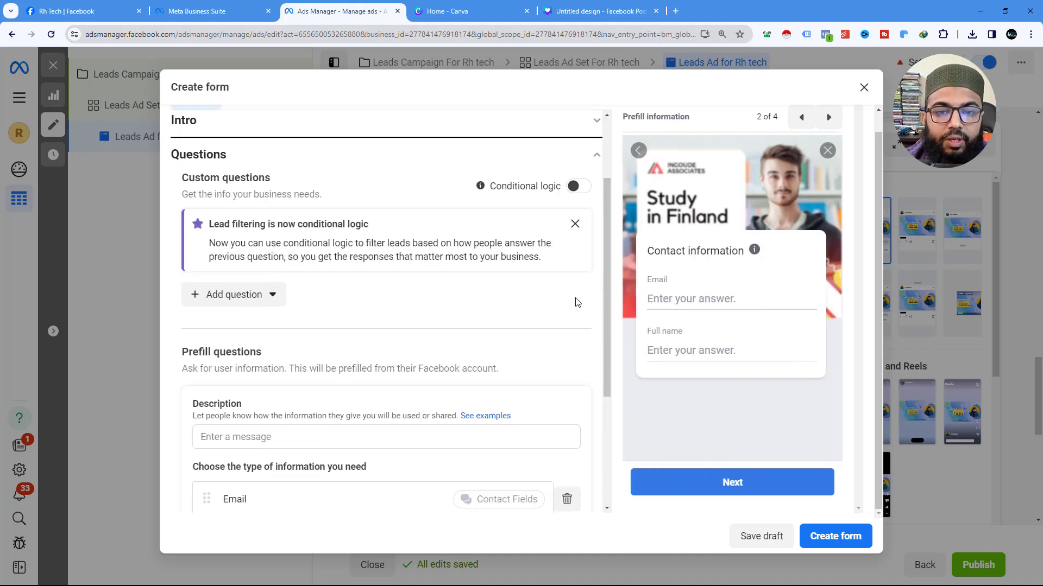
scroll(237, 304, down, 3)
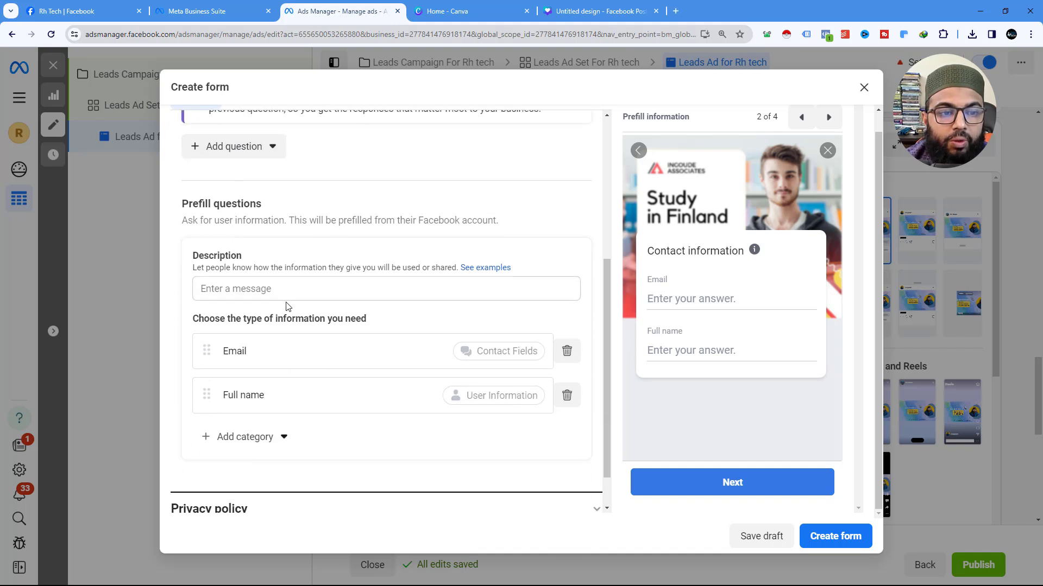
scroll(247, 263, up, 2)
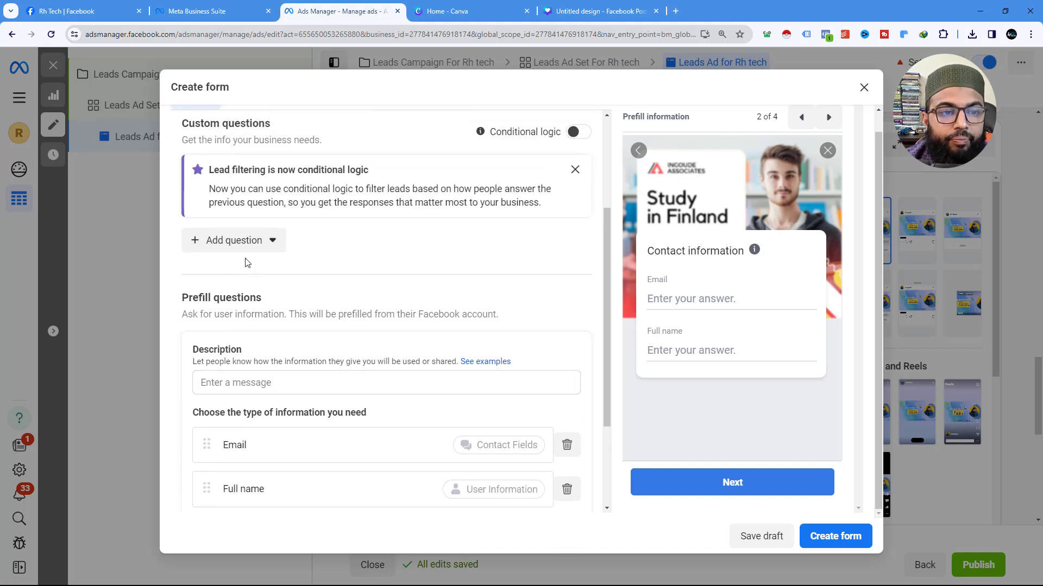
scroll(260, 294, down, 2)
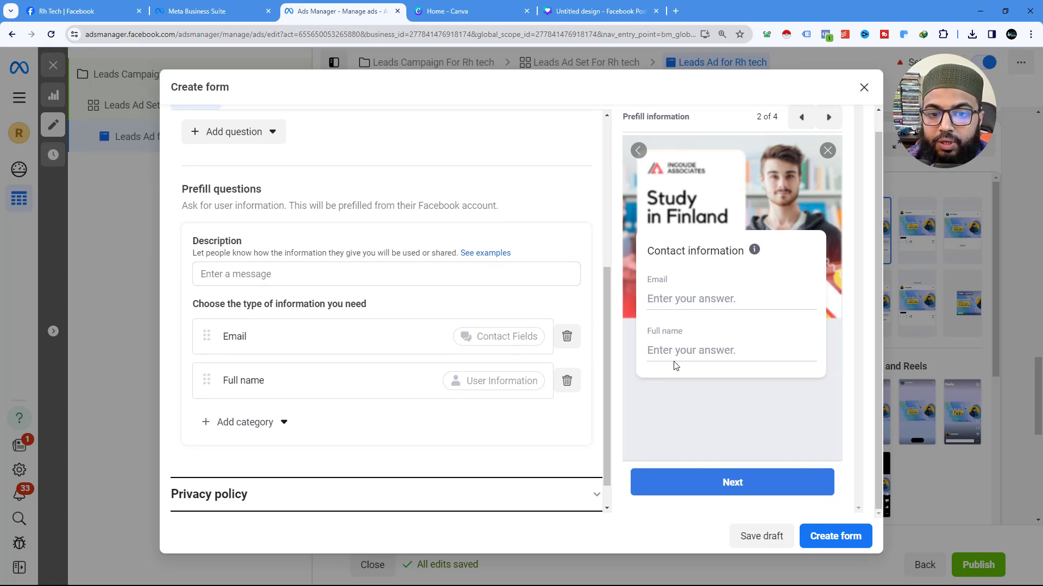
drag(266, 381, 263, 337)
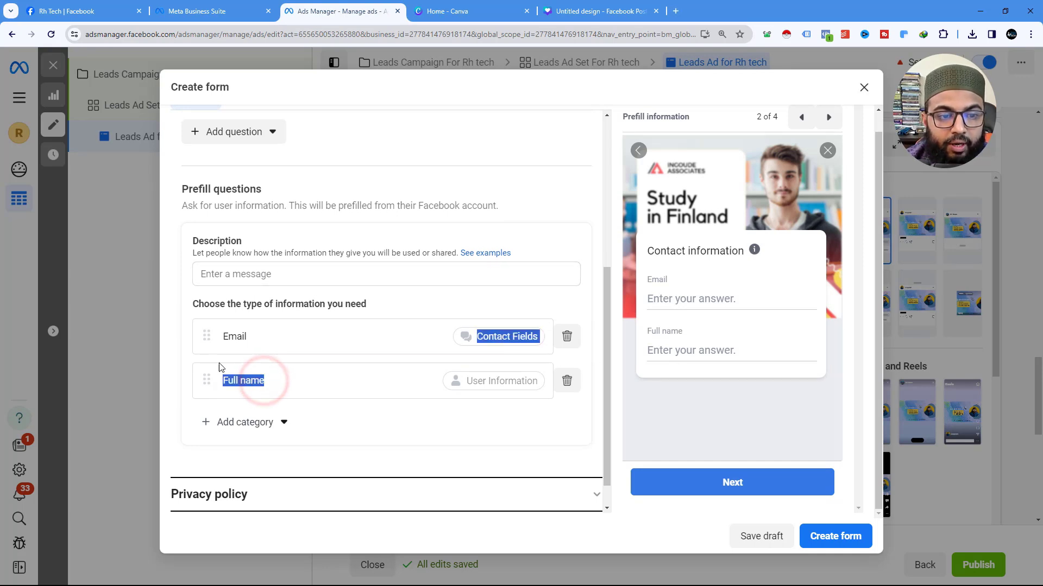
drag(208, 379, 205, 333)
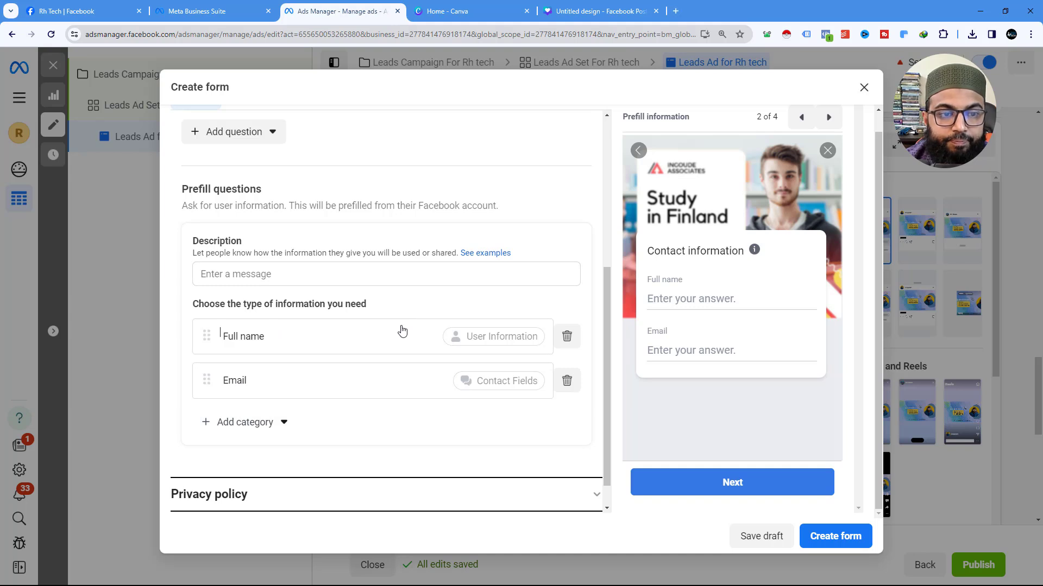
Add a short answer question to the form's custom questions.
scroll(402, 332, up, 3)
click(250, 300)
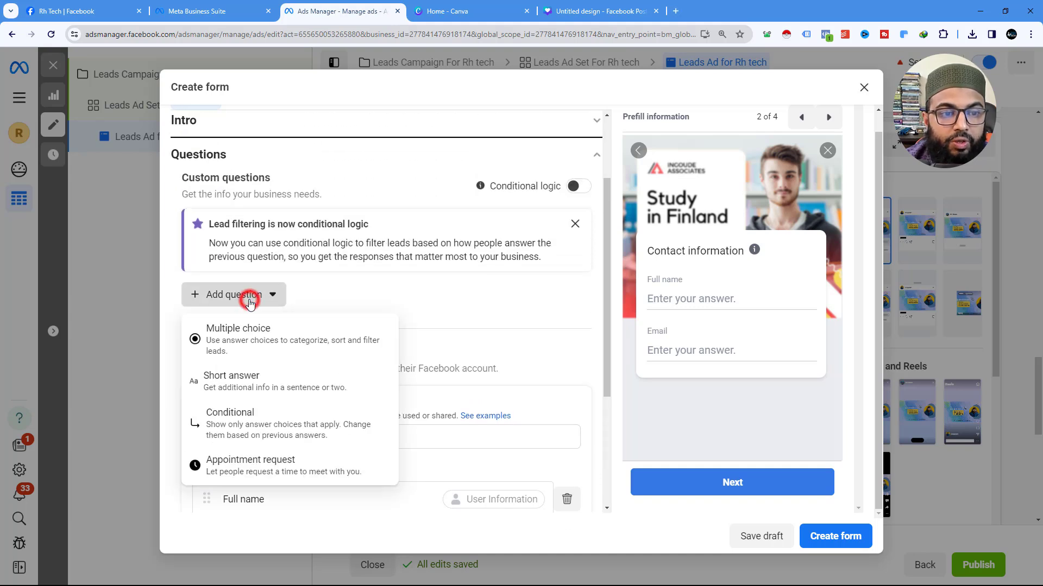
click(249, 389)
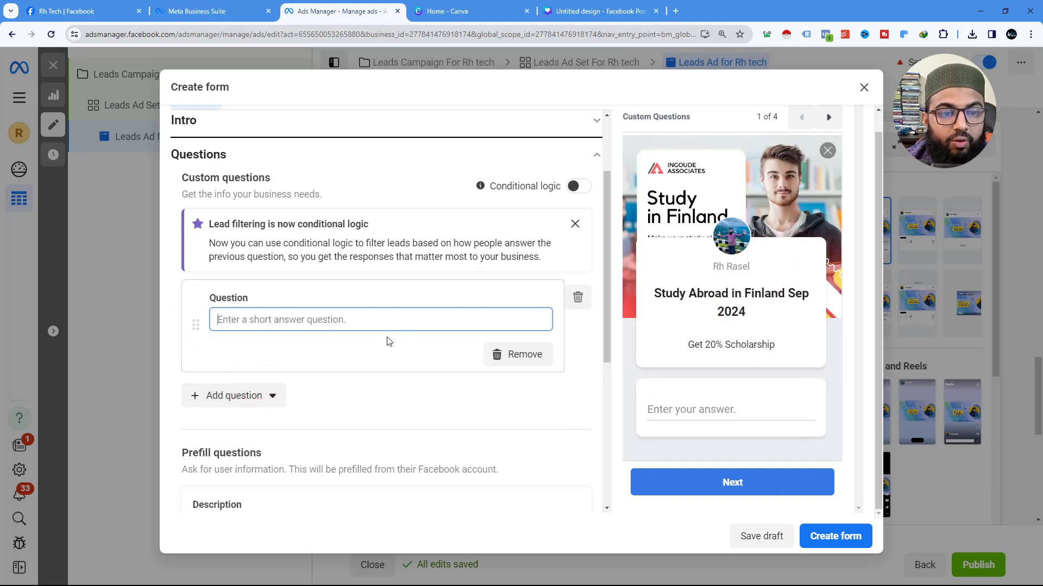
Add a multiple choice question to the custom questions and give it a third answer field.
scroll(385, 339, down, 3)
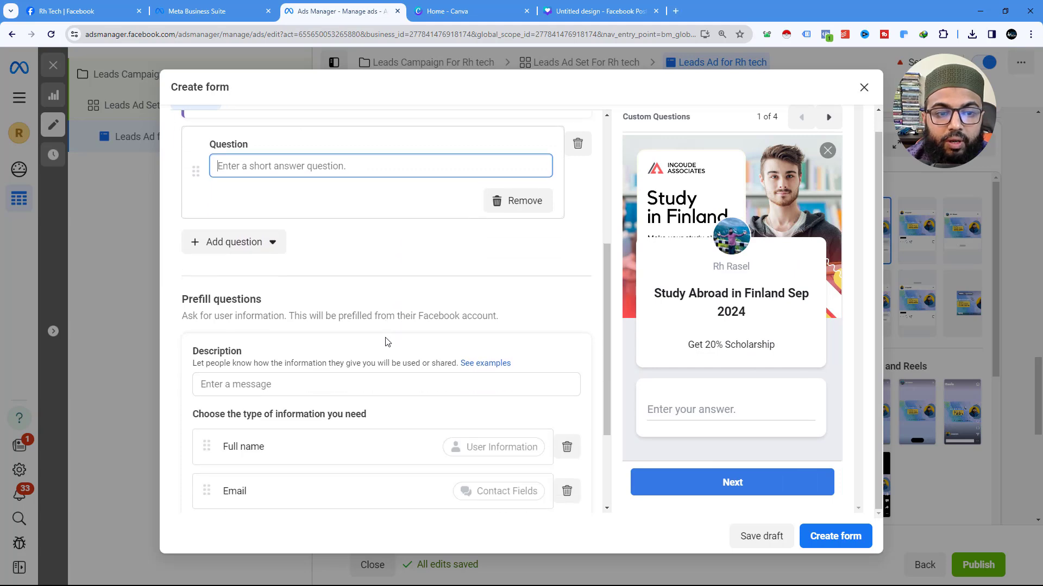
scroll(384, 338, up, 2)
scroll(238, 266, up, 3)
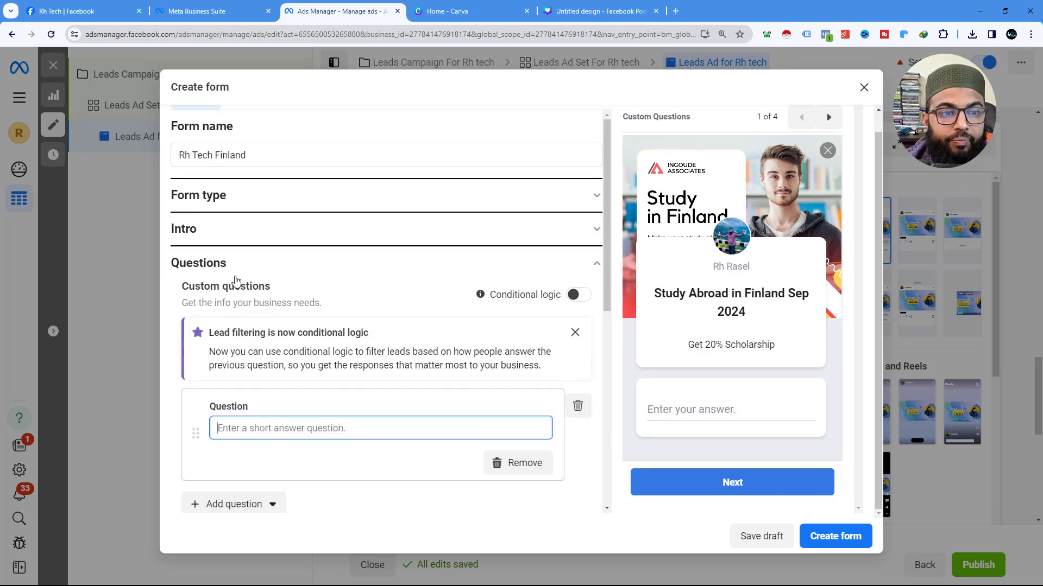
scroll(220, 266, up, 1)
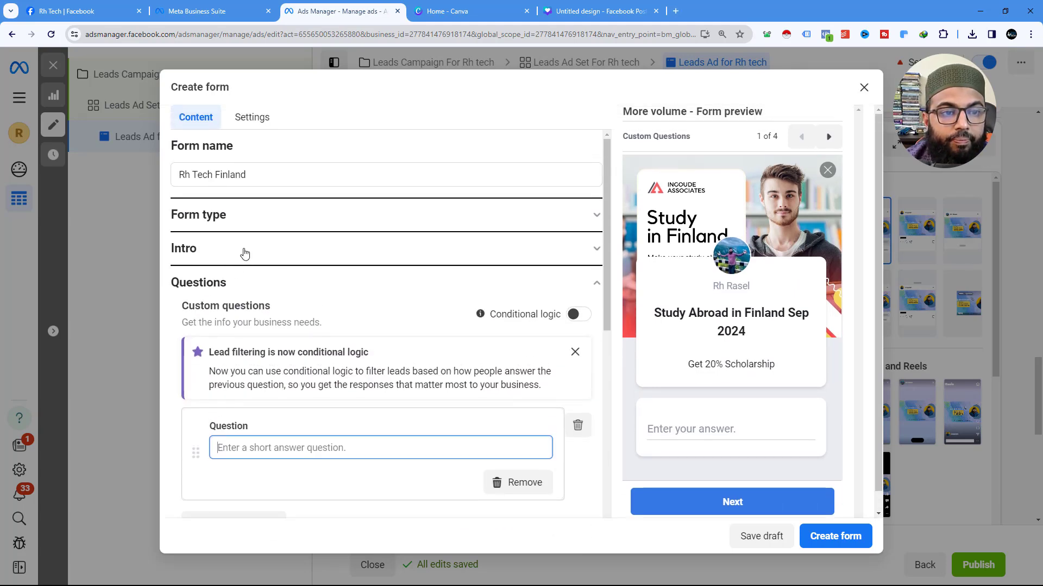
scroll(275, 308, down, 3)
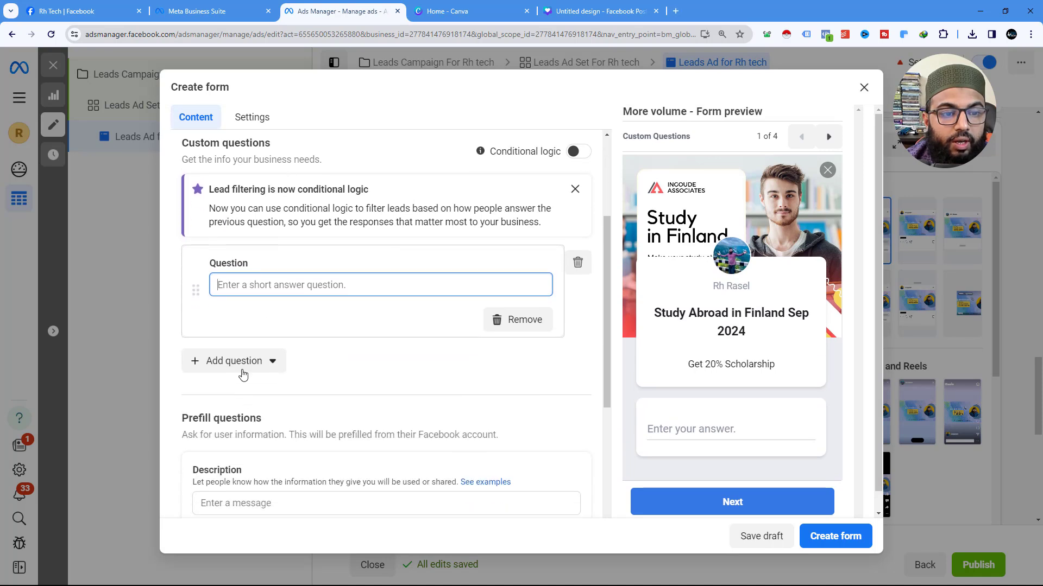
click(241, 367)
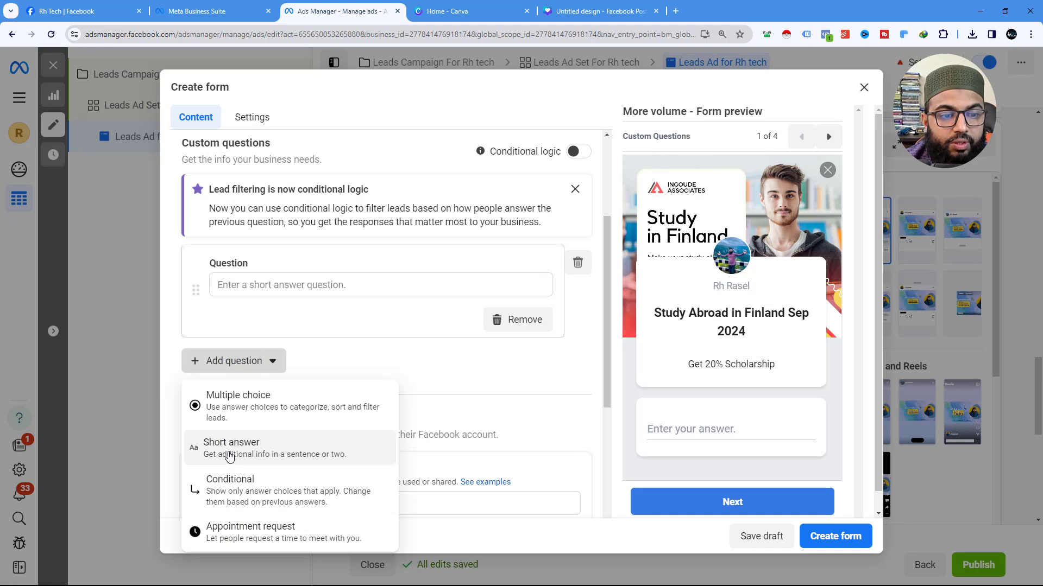
click(231, 405)
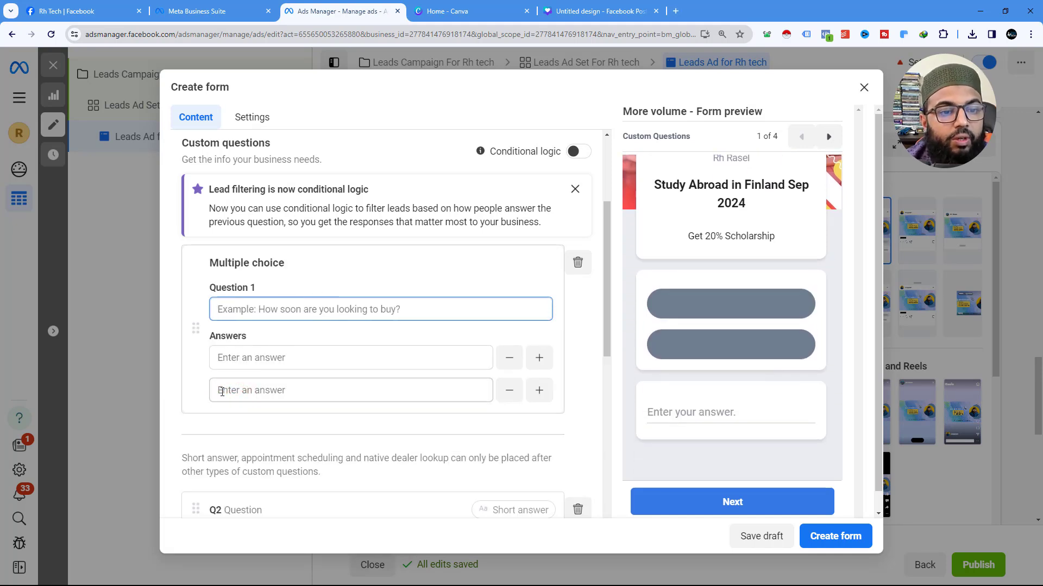
click(538, 390)
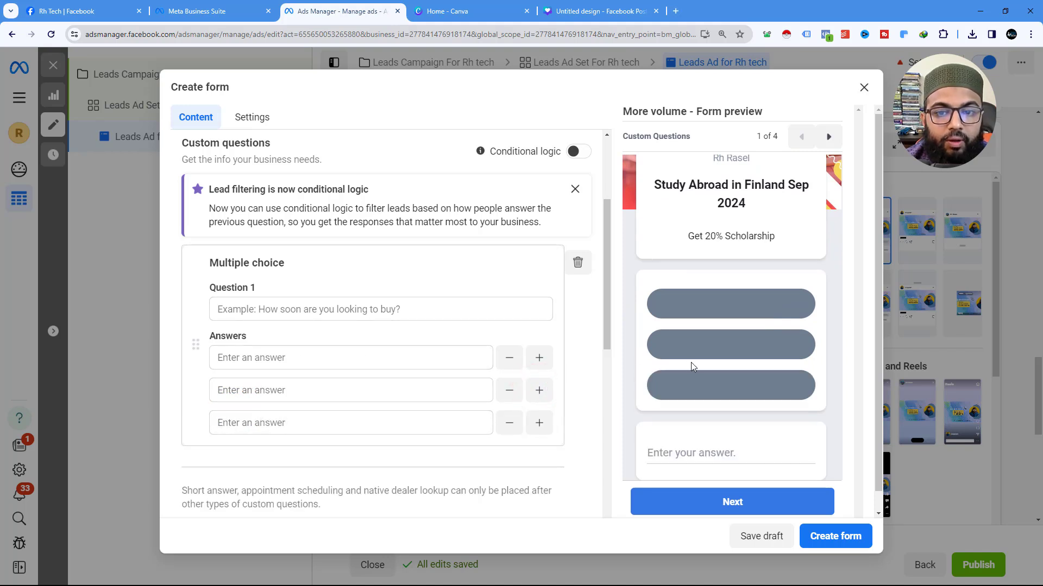
Look over the custom questions in the form preview and expand the form type options.
scroll(692, 365, up, 3)
scroll(692, 365, down, 2)
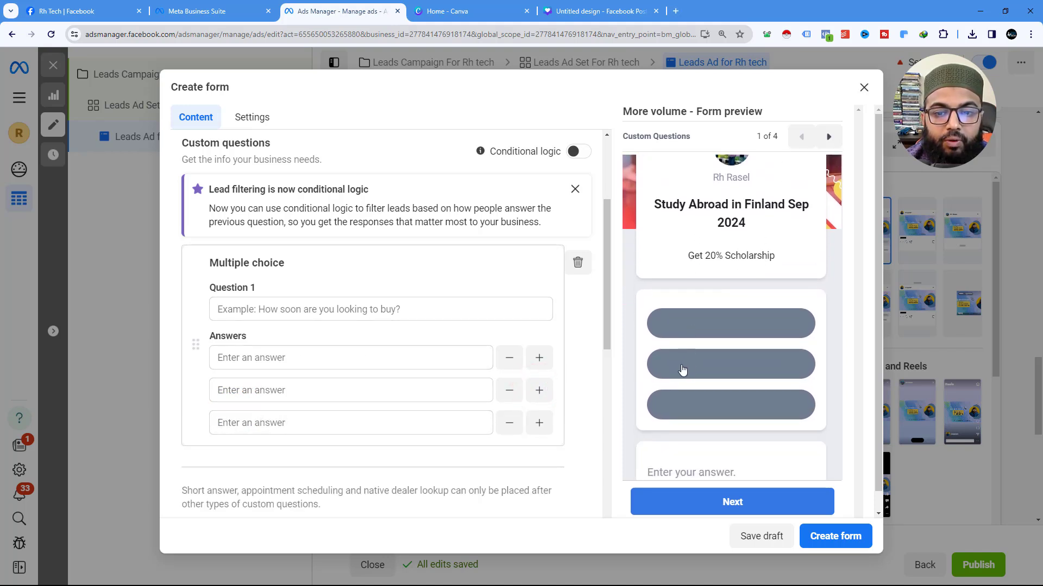
scroll(315, 391, up, 3)
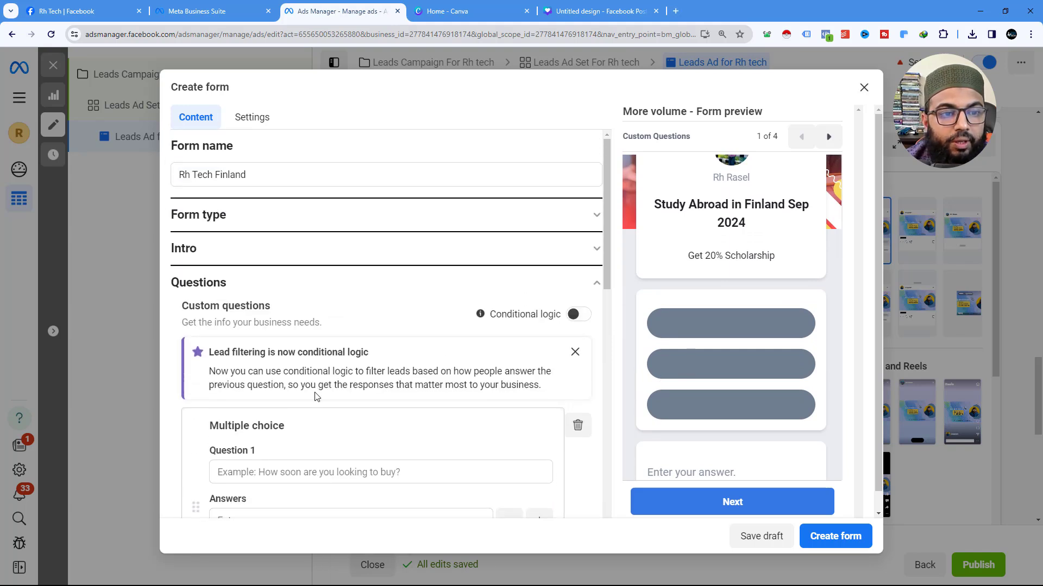
click(242, 225)
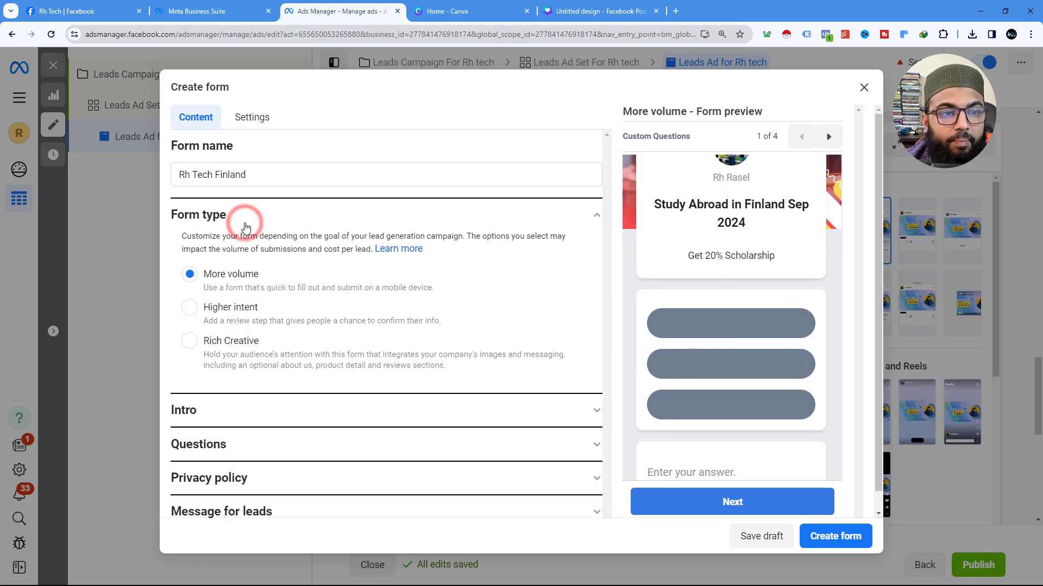
Delete the short answer question and the multiple choice question from the form's custom questions.
click(231, 216)
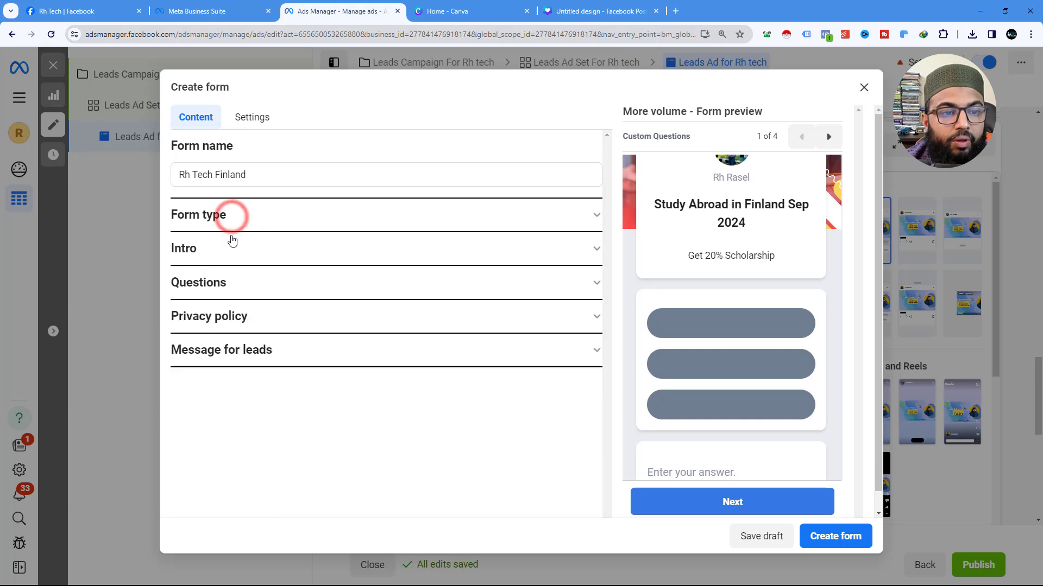
click(219, 283)
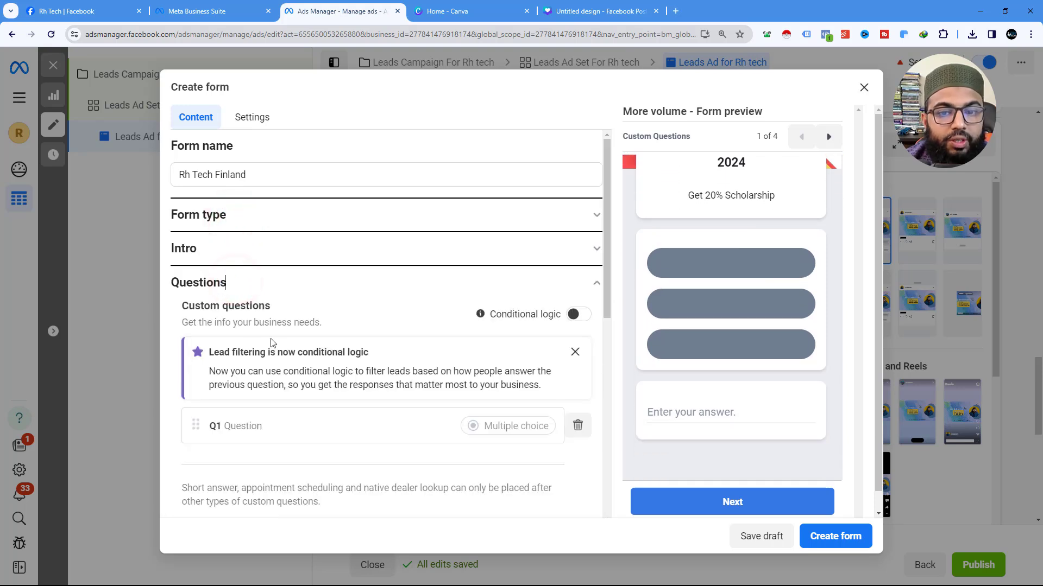
scroll(700, 298, up, 4)
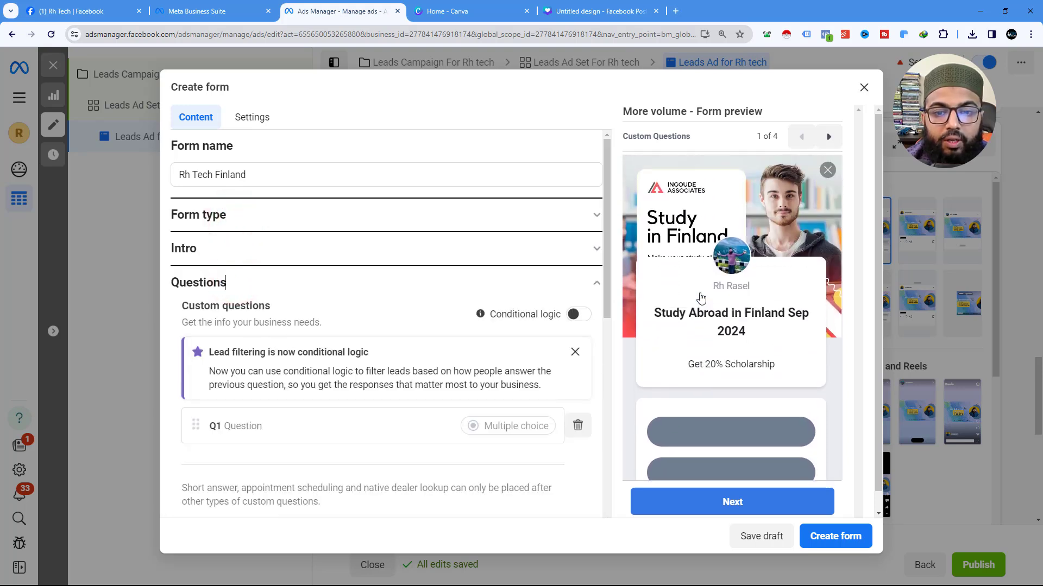
scroll(699, 297, down, 4)
scroll(342, 361, down, 8)
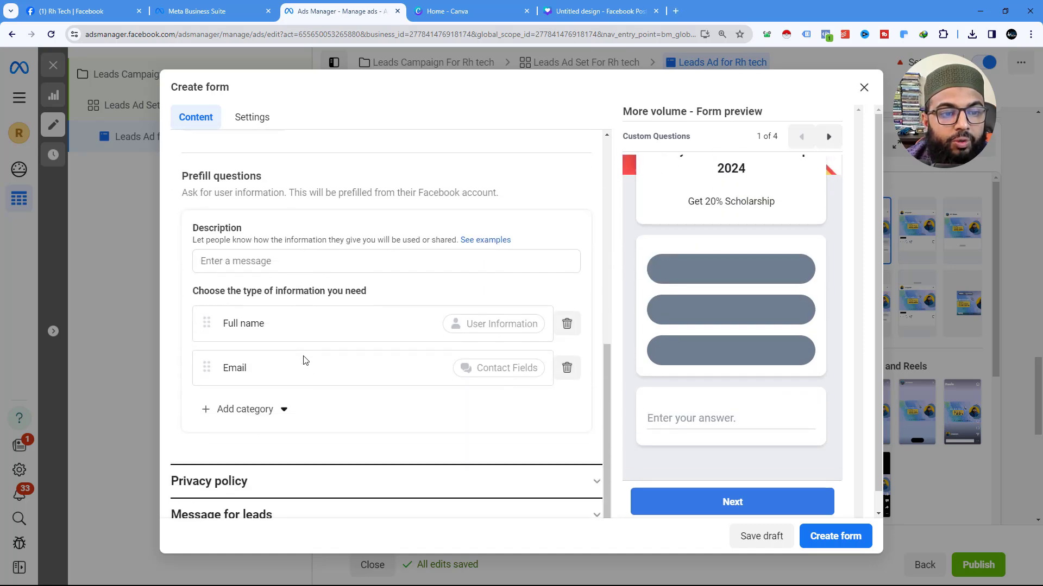
scroll(386, 372, up, 4)
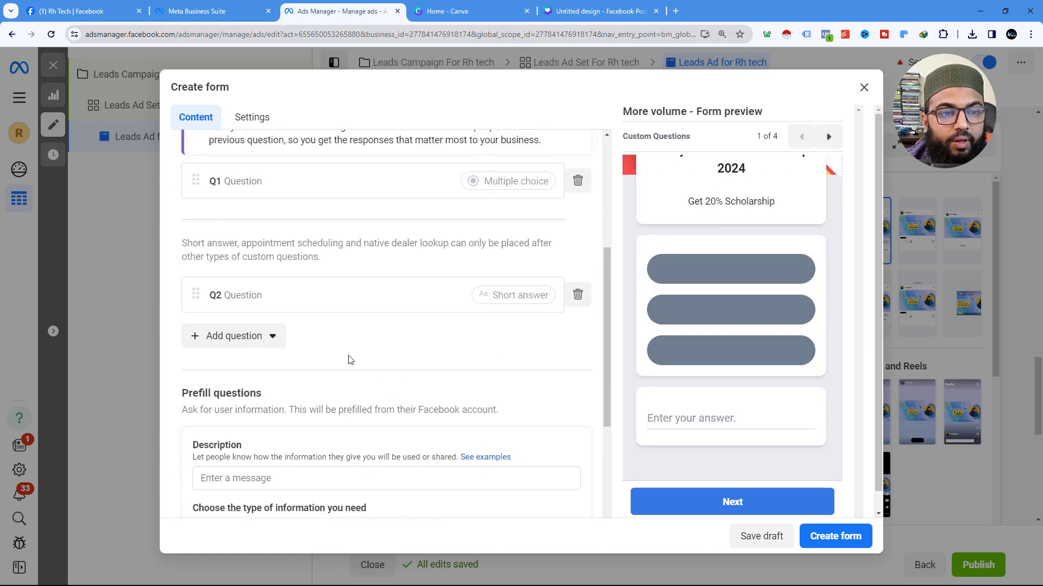
click(577, 295)
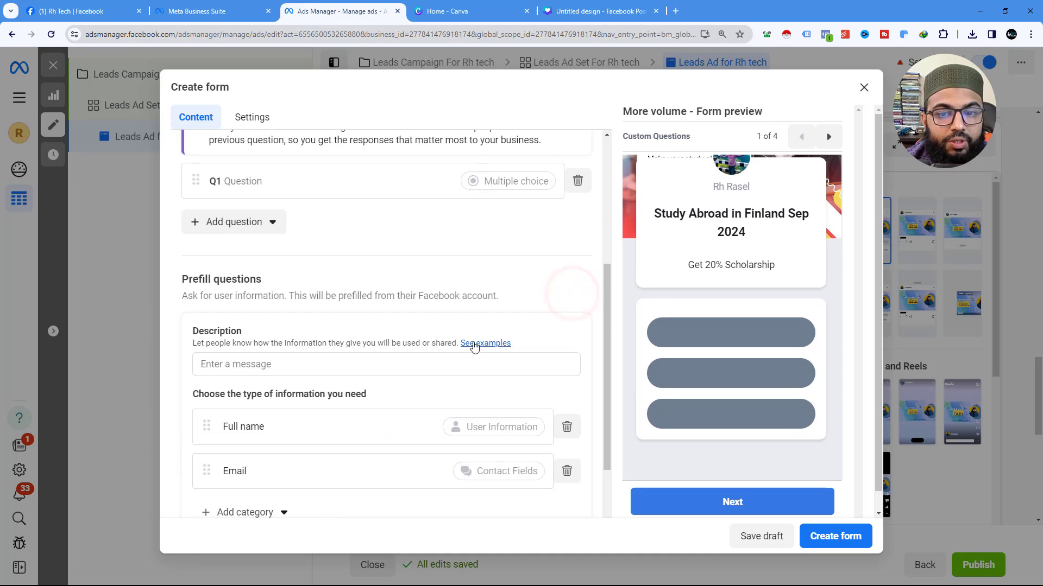
scroll(446, 334, down, 1)
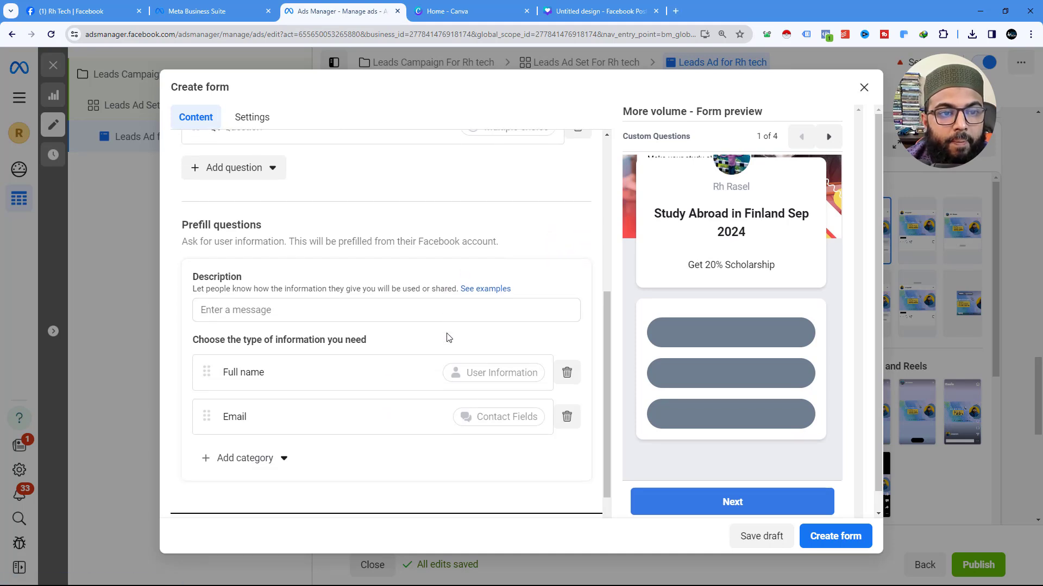
scroll(447, 335, up, 2)
click(577, 235)
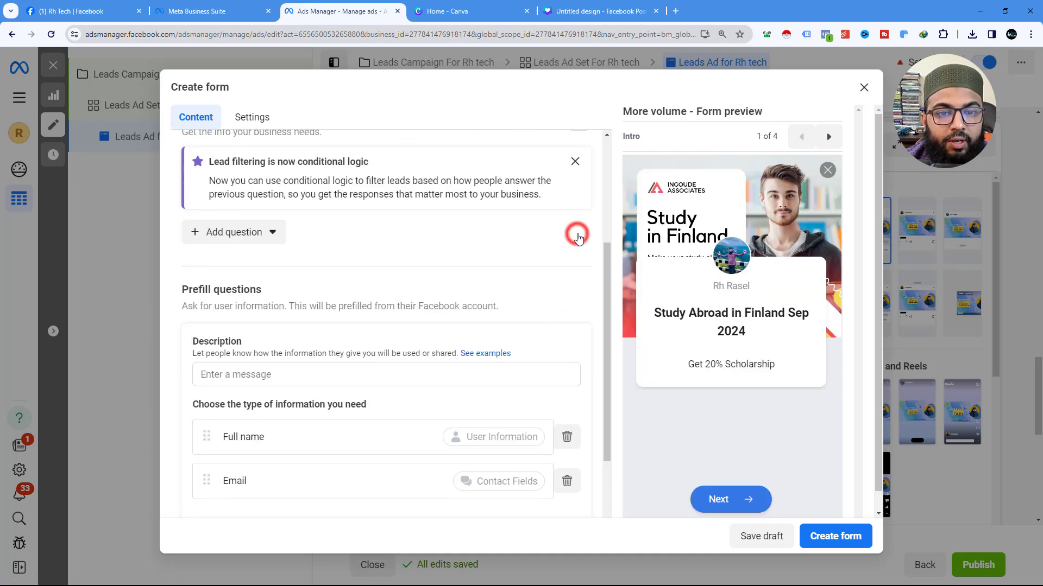
Add Phone number from the contact fields to the prefill questions and place it between Full name and Email.
scroll(400, 355, down, 2)
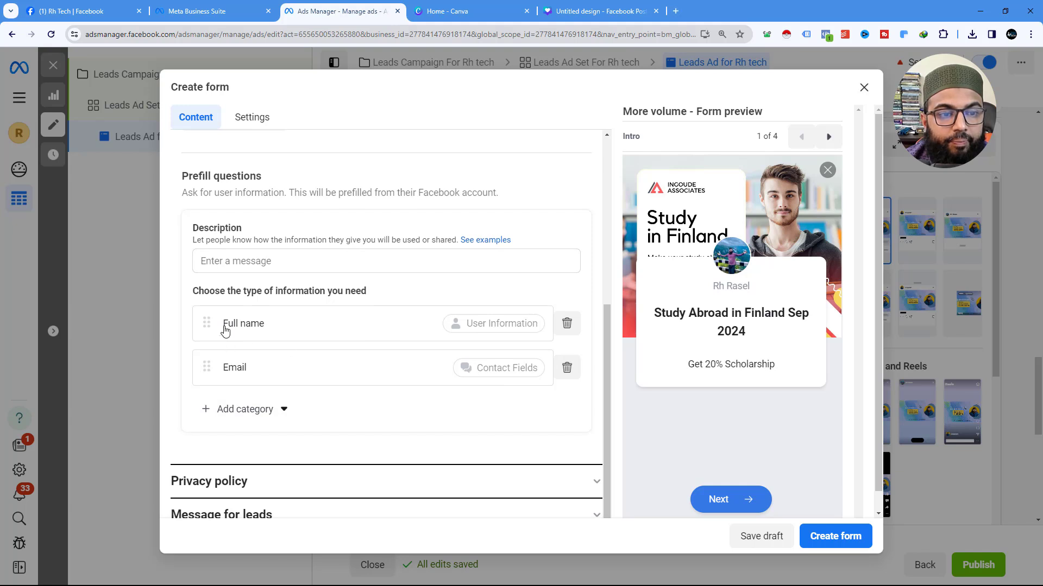
click(259, 261)
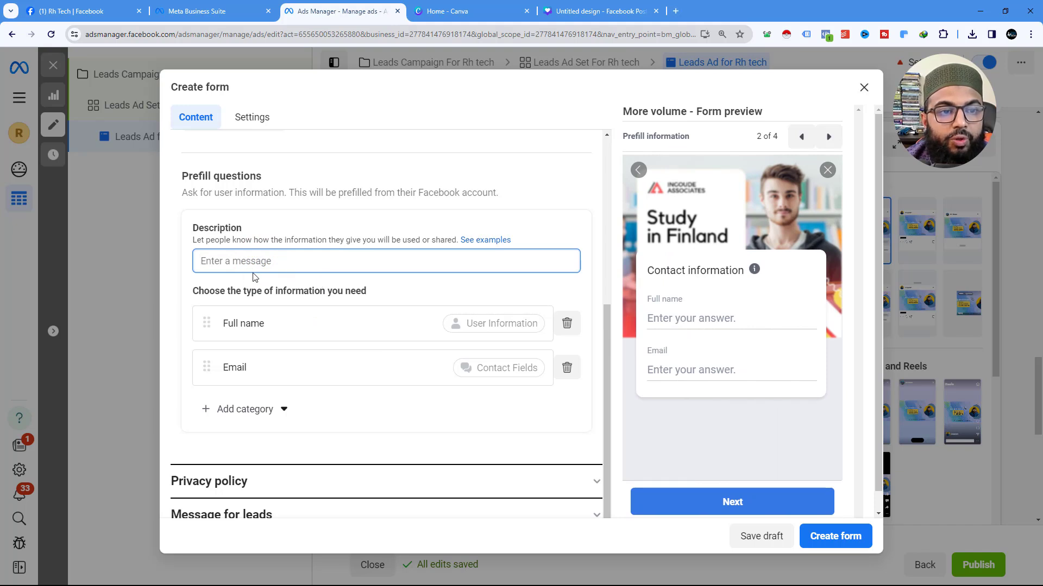
scroll(253, 276, up, 2)
scroll(515, 336, down, 2)
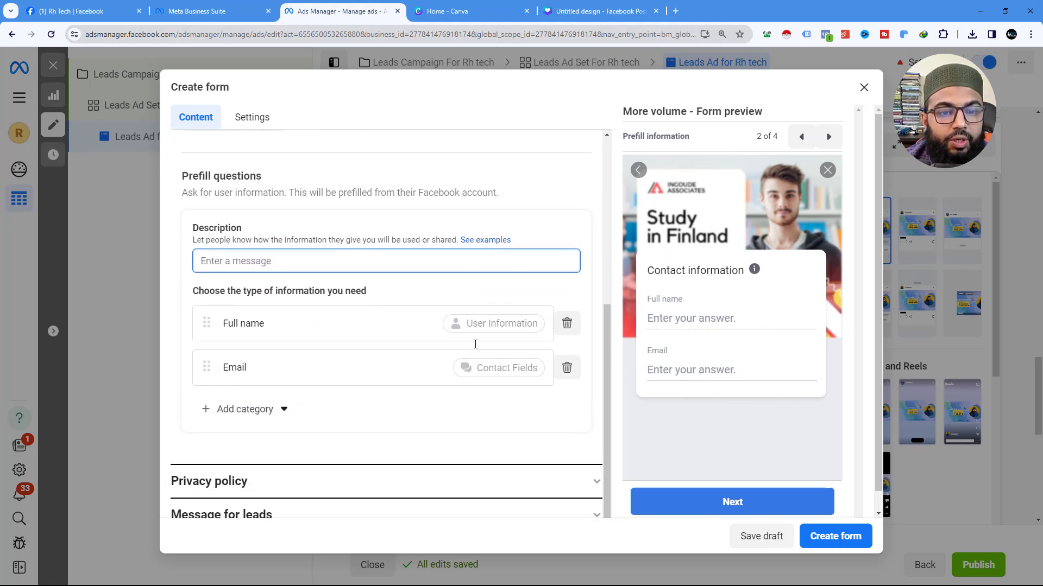
click(258, 410)
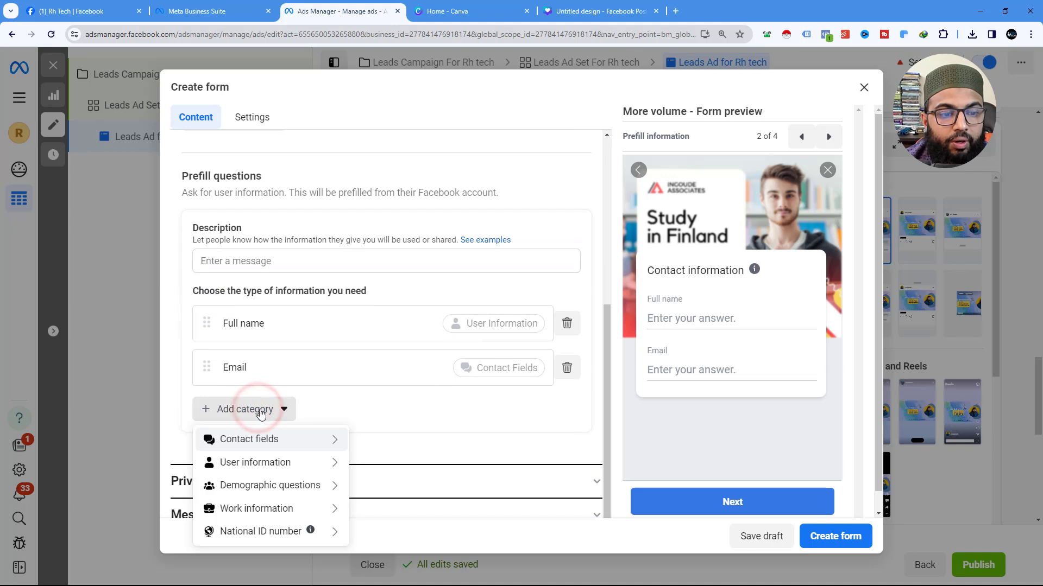
mouse_move(293, 438)
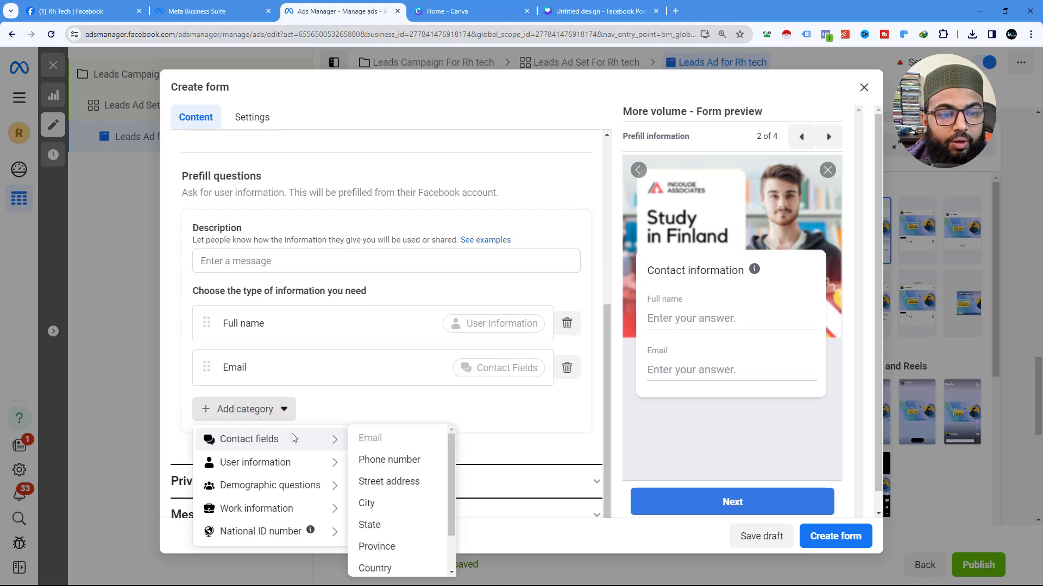
click(402, 459)
drag(213, 415, 214, 364)
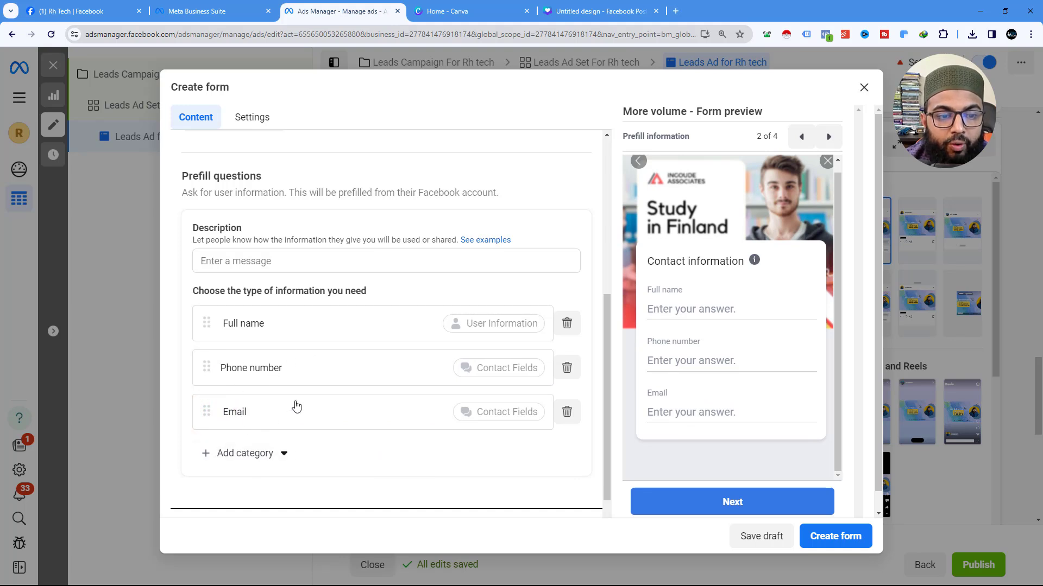
Add City from the contact fields to the prefill questions.
scroll(275, 412, down, 1)
click(221, 409)
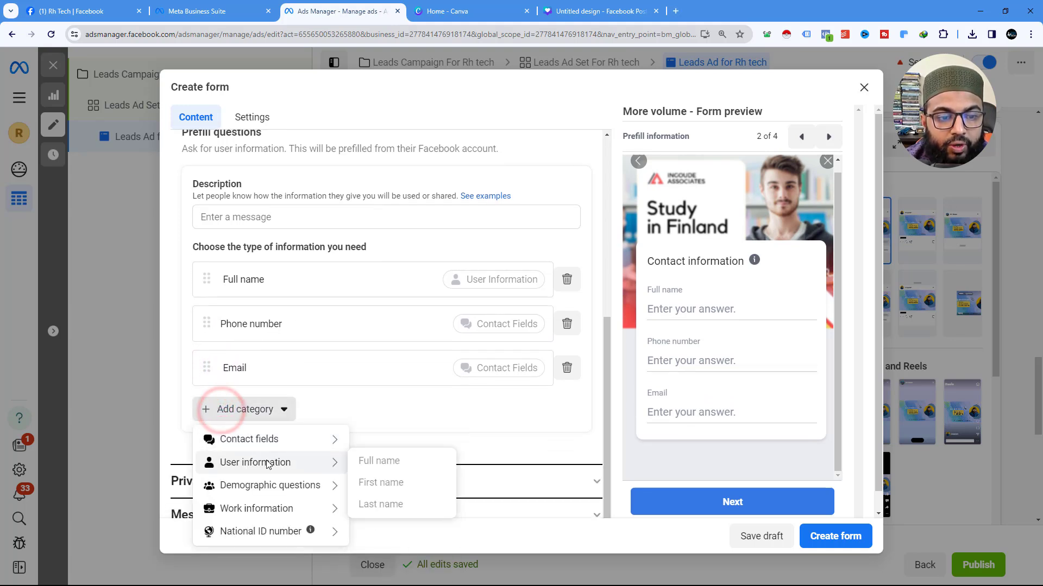
mouse_move(255, 450)
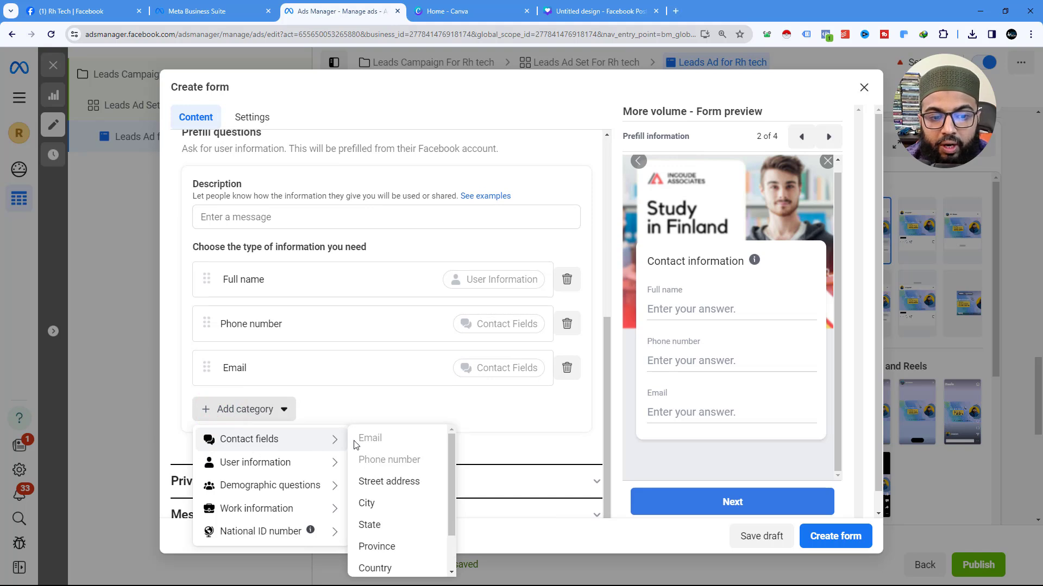
click(378, 507)
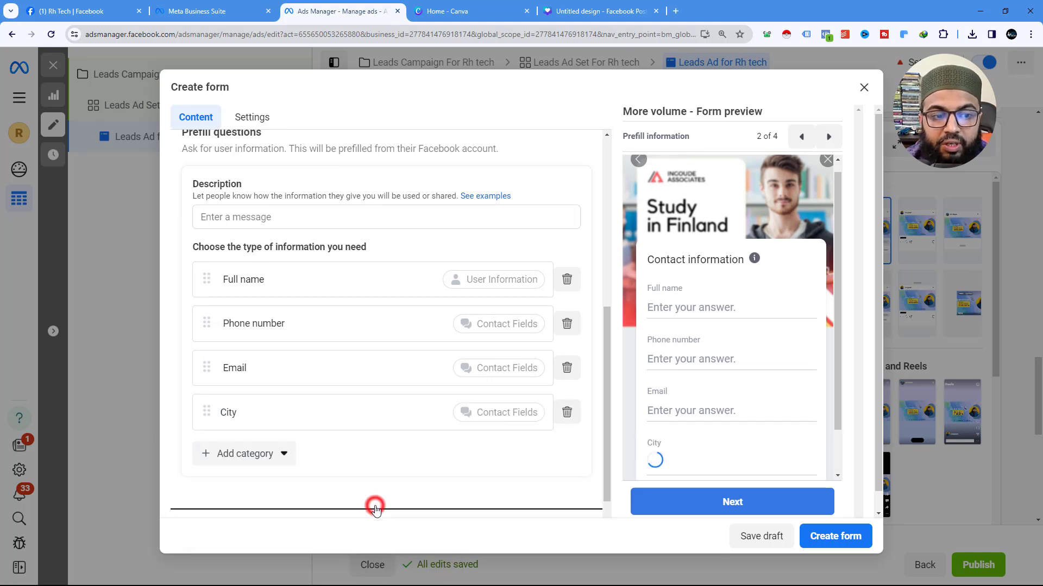
Add Gender from the demographic questions to the prefill questions and check the contact information in the form preview.
click(268, 458)
mouse_move(278, 357)
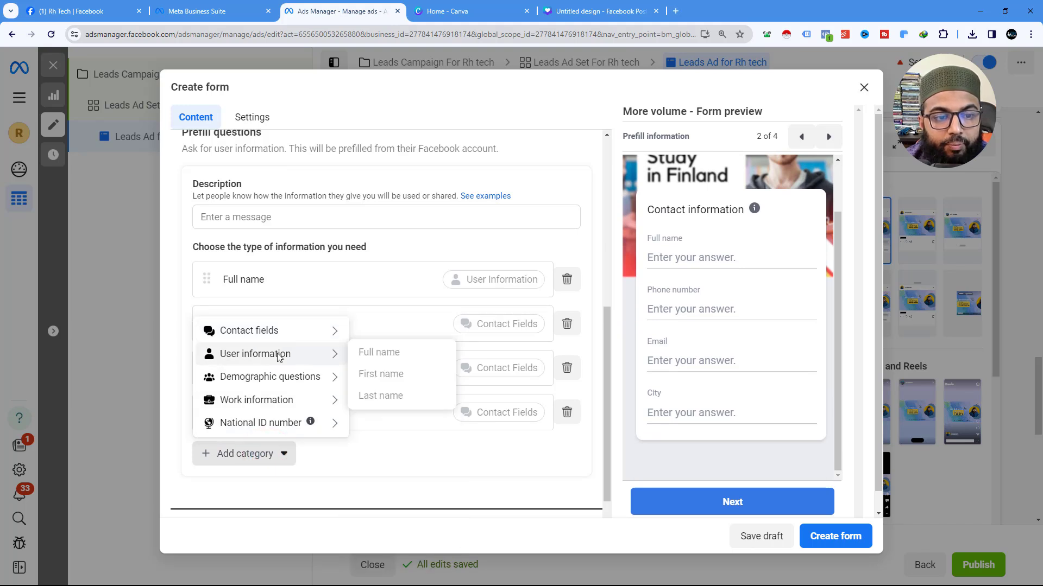
mouse_move(262, 380)
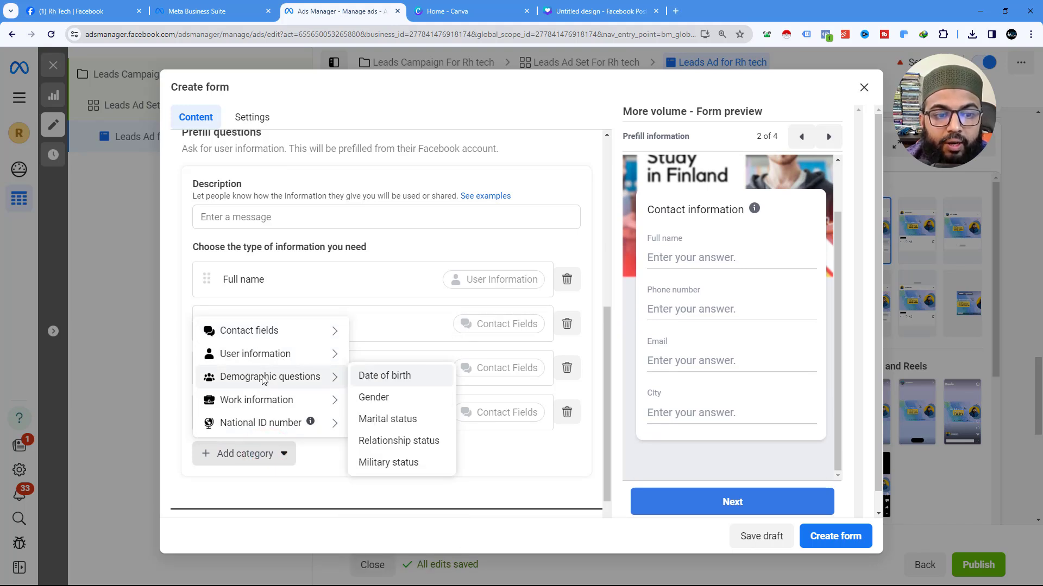
mouse_move(333, 357)
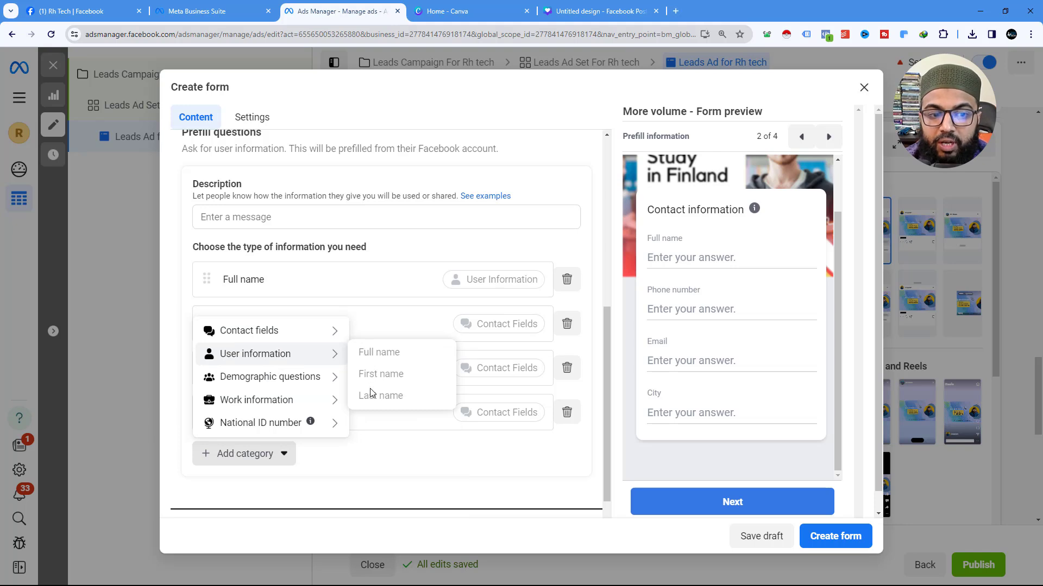
mouse_move(305, 385)
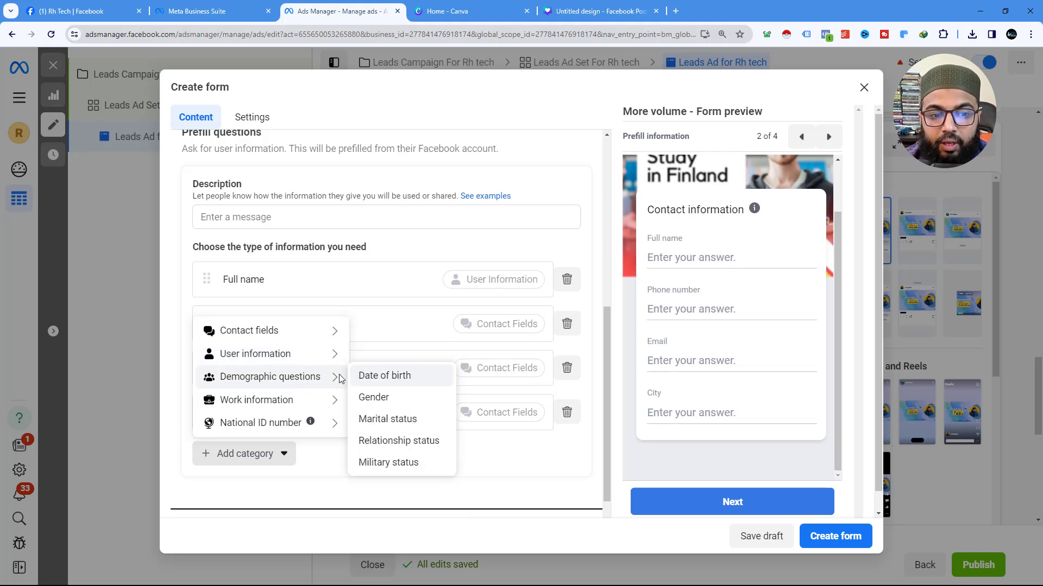
click(379, 402)
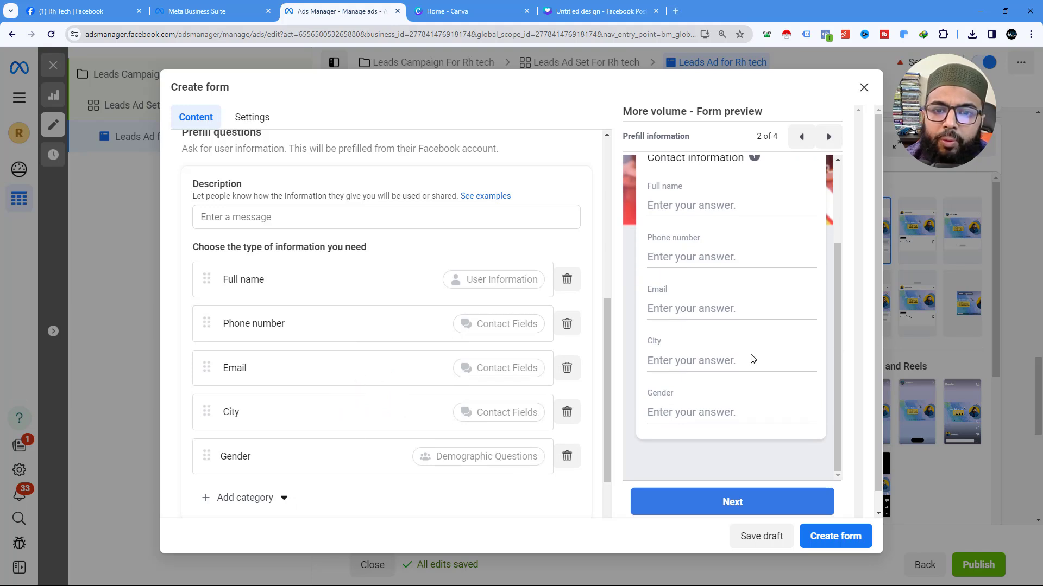
scroll(754, 359, up, 2)
scroll(750, 310, down, 2)
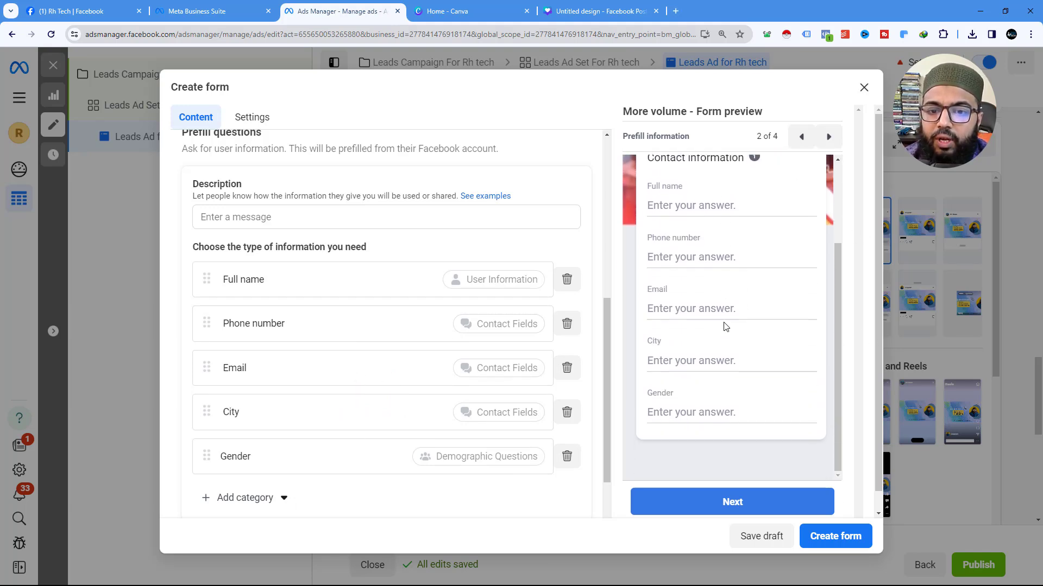
Open the form's privacy policy section and its link field.
scroll(298, 415, down, 2)
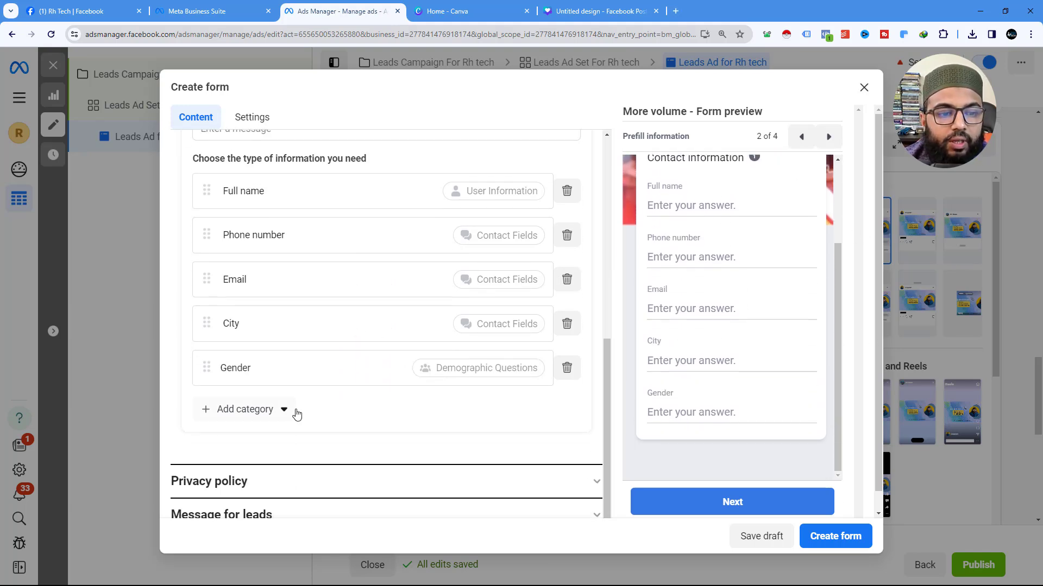
click(268, 488)
click(239, 282)
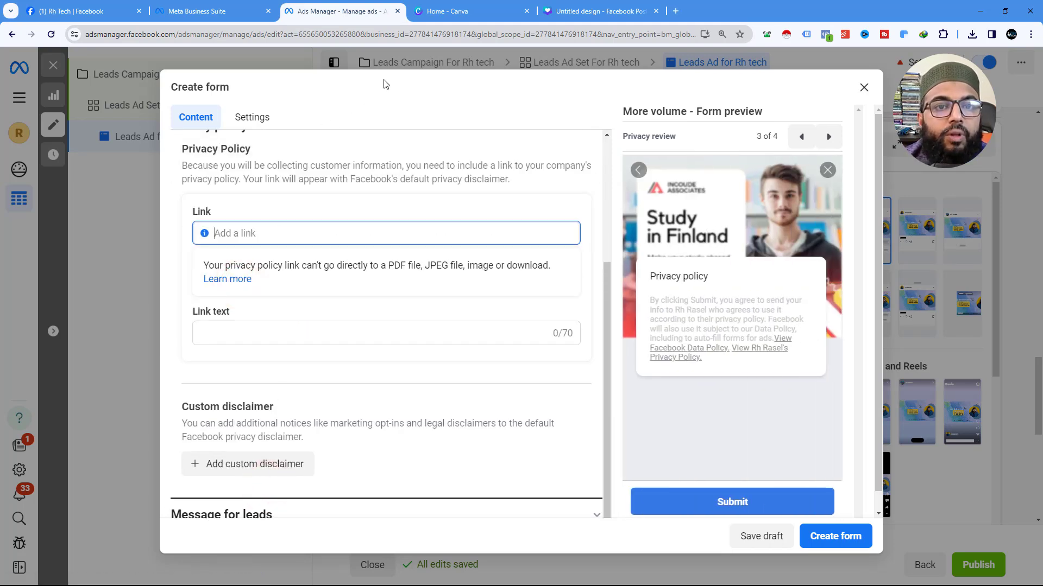
Load rhrasel.com in a new browser tab and open the site's Privacy Policy page from its footer.
click(675, 11)
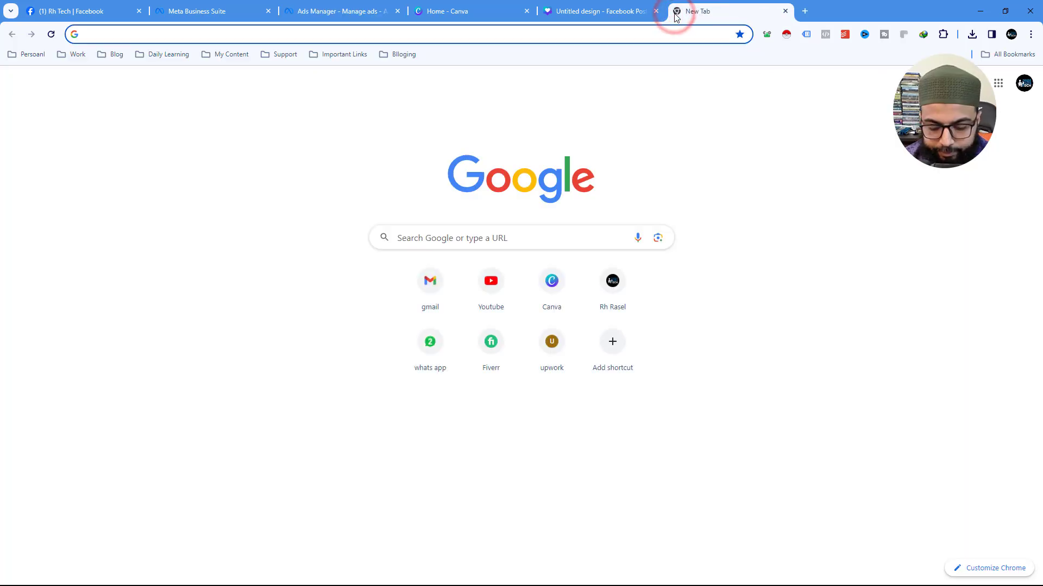
text(rh)
key(Return)
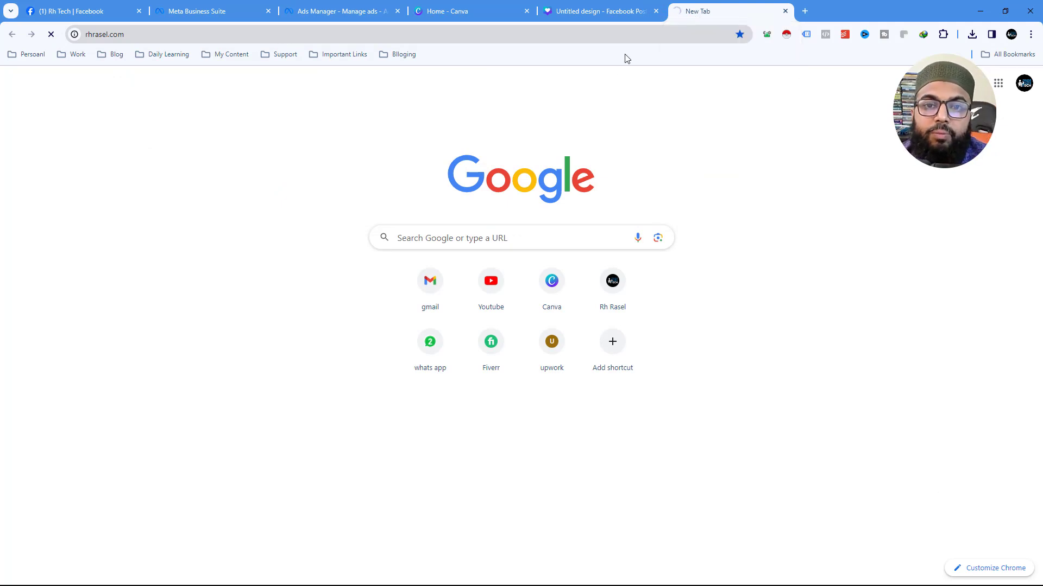
click(163, 34)
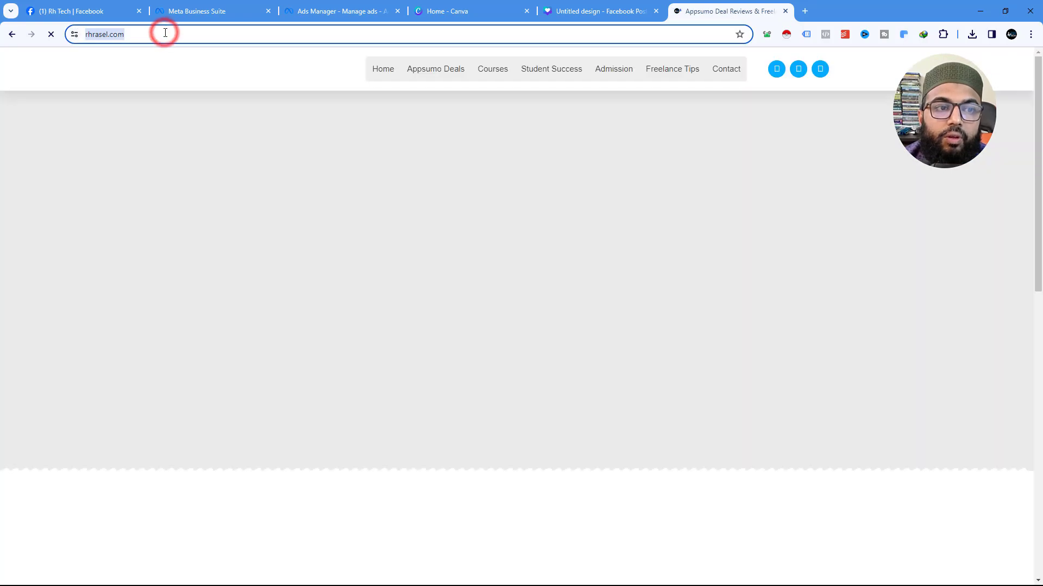
scroll(348, 252, down, 20)
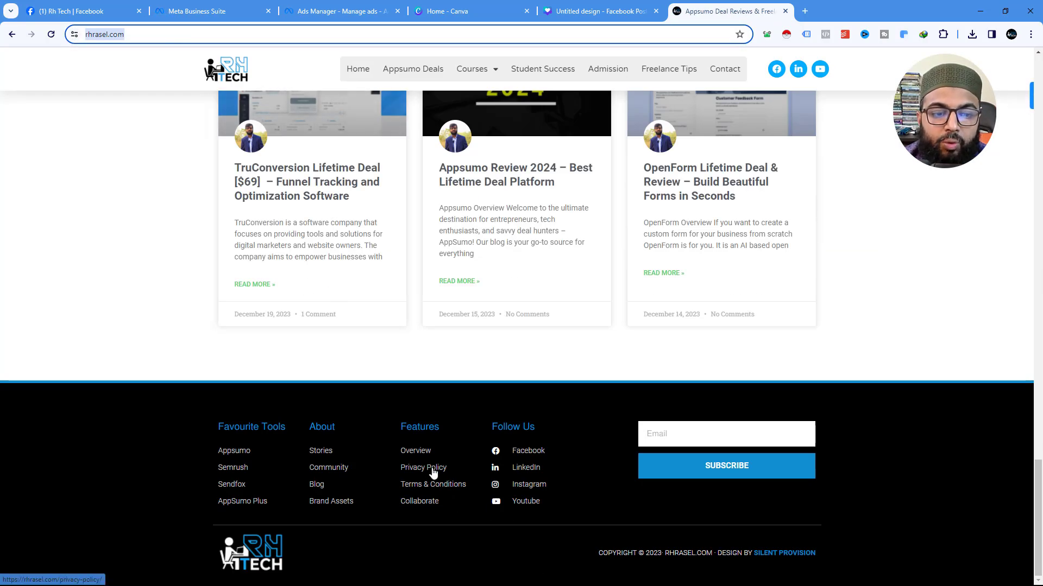
click(433, 467)
Copy the Privacy Policy page's address and paste it as the privacy policy link of the form in Ads Manager.
click(149, 32)
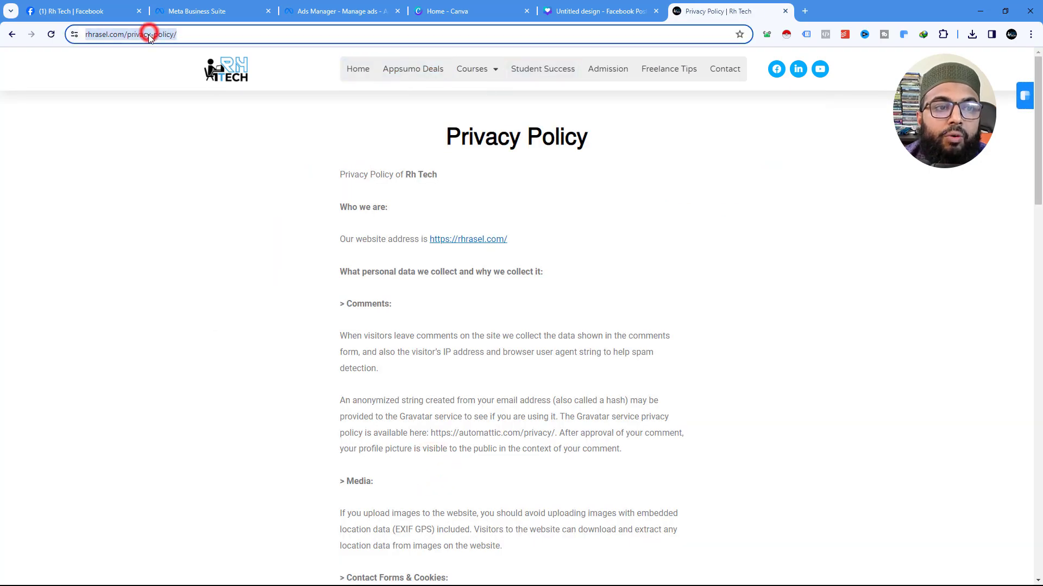
right_click(150, 33)
click(197, 135)
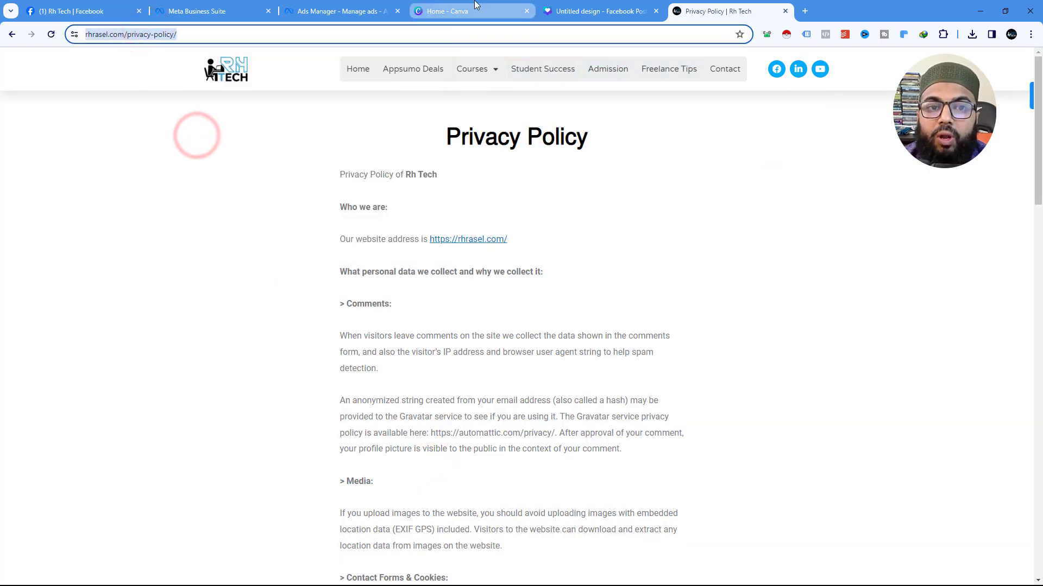
click(446, 11)
click(314, 11)
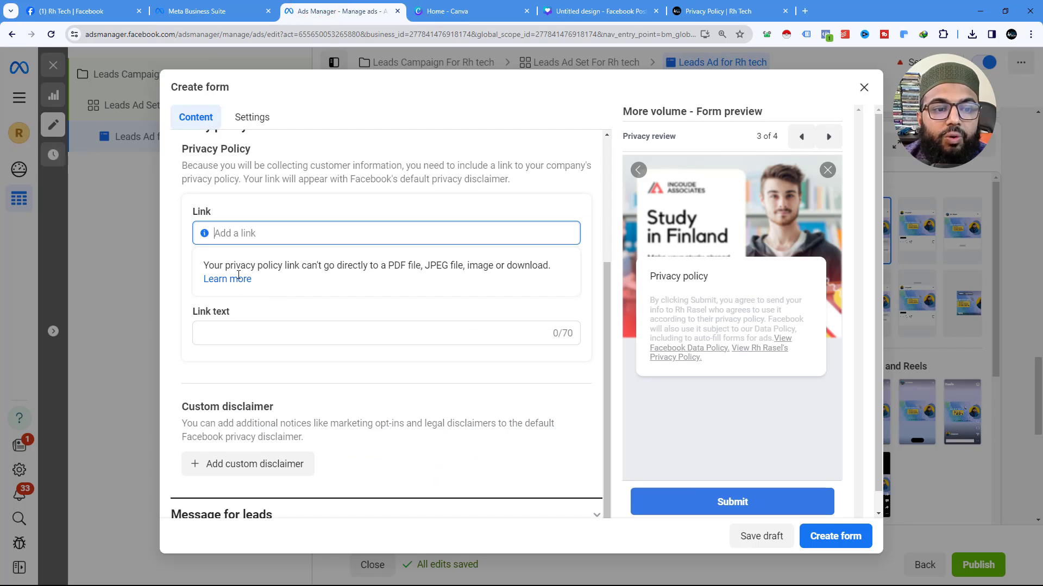
right_click(237, 233)
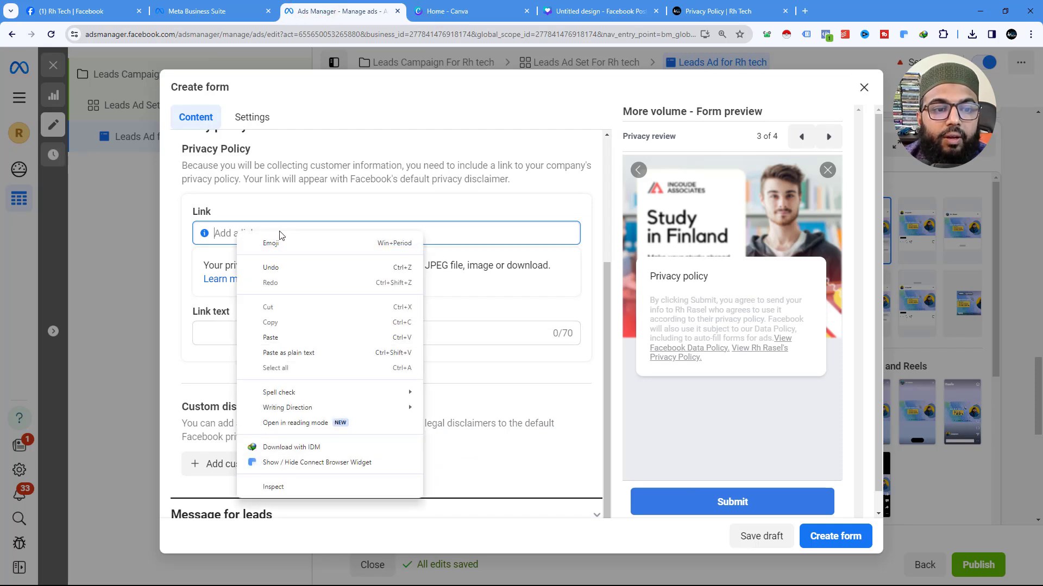
click(271, 336)
click(238, 335)
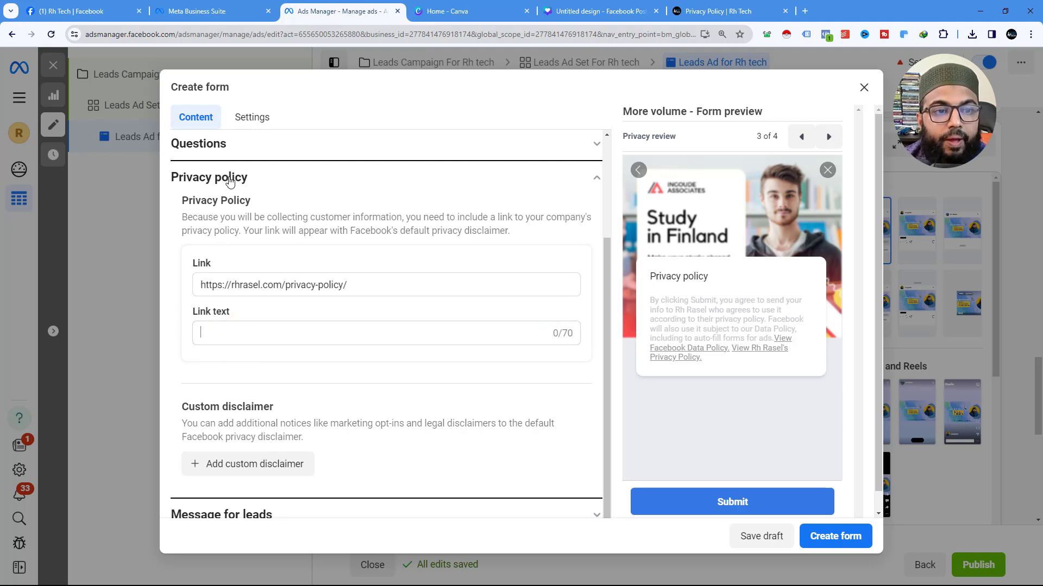
click(209, 331)
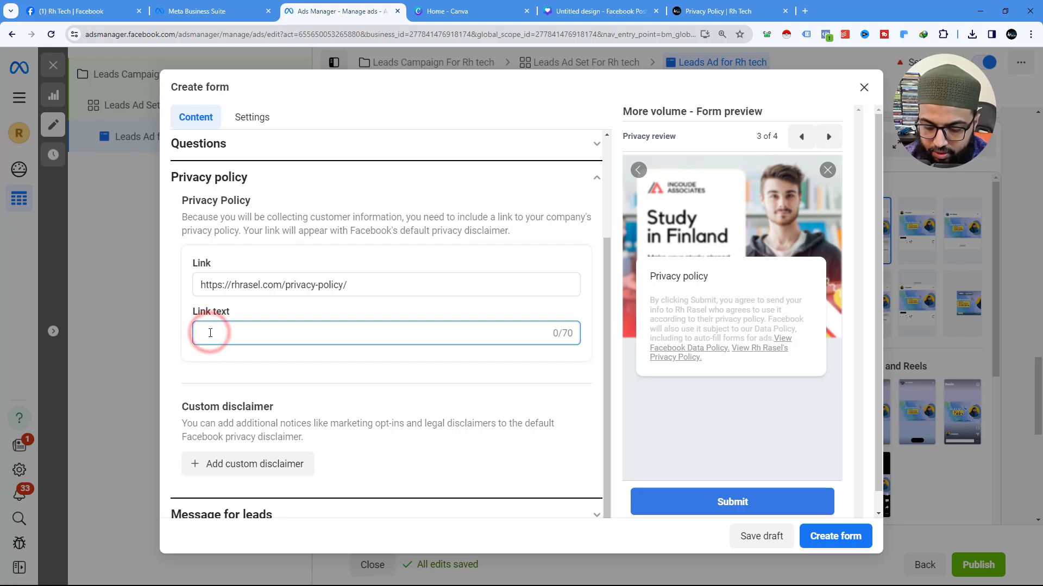
text(Pric)
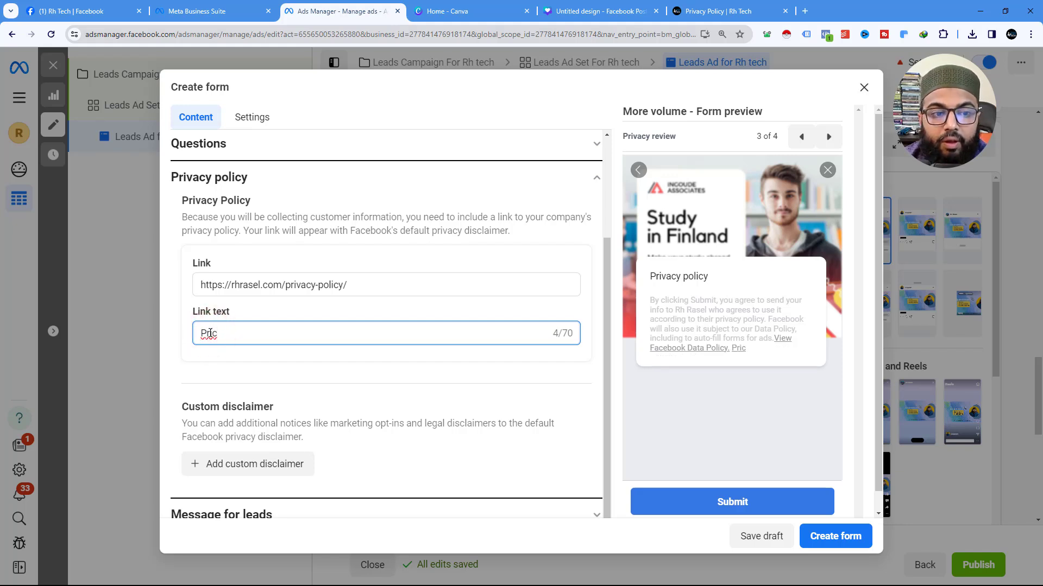
key(BackSpace)
key(BackSpace)
key(BackSpace)
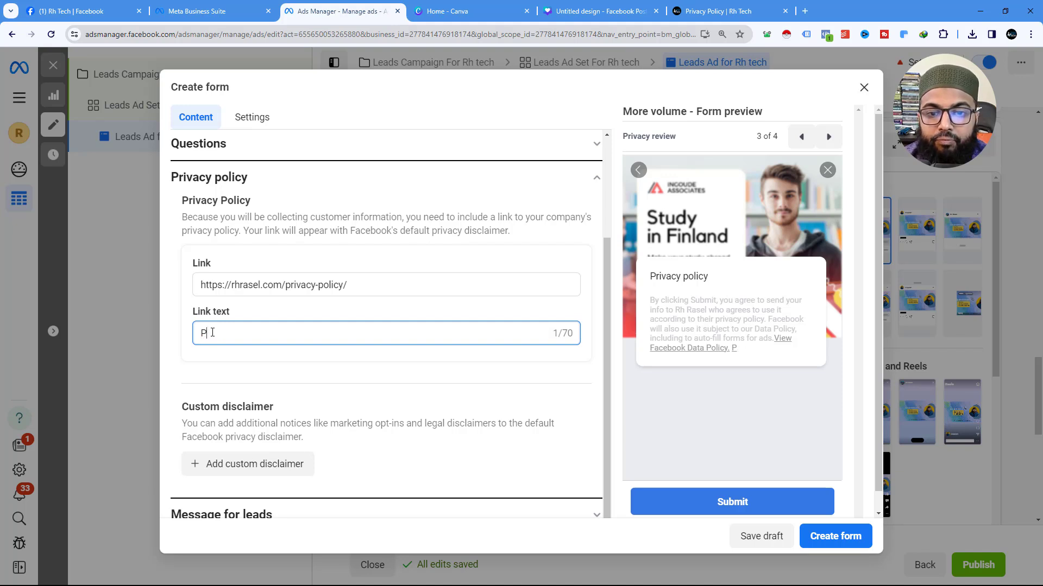
key(BackSpace)
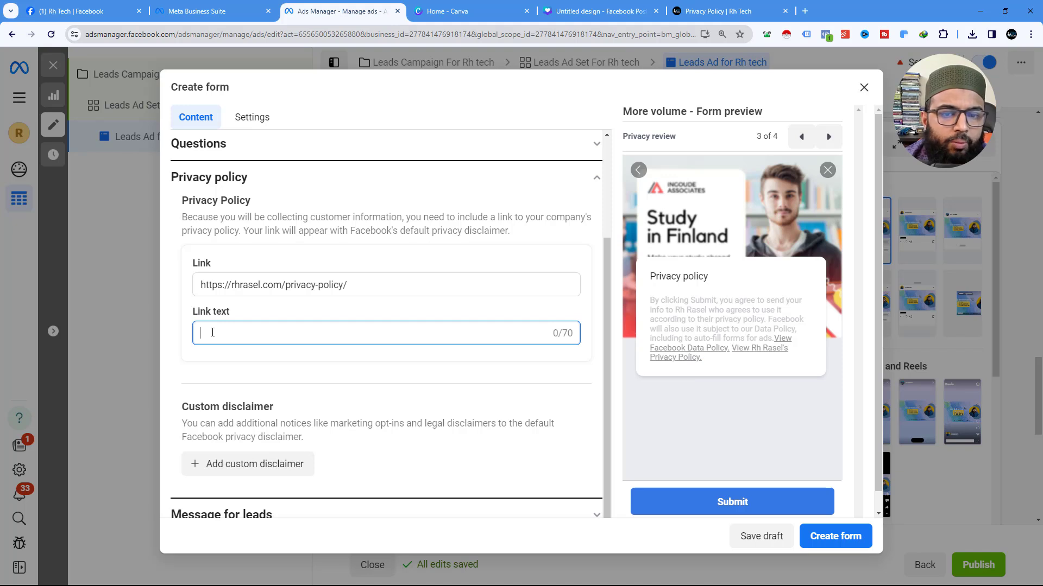
Open the form's Message for leads section and the link field of its View website call-to-action.
scroll(279, 331, down, 1)
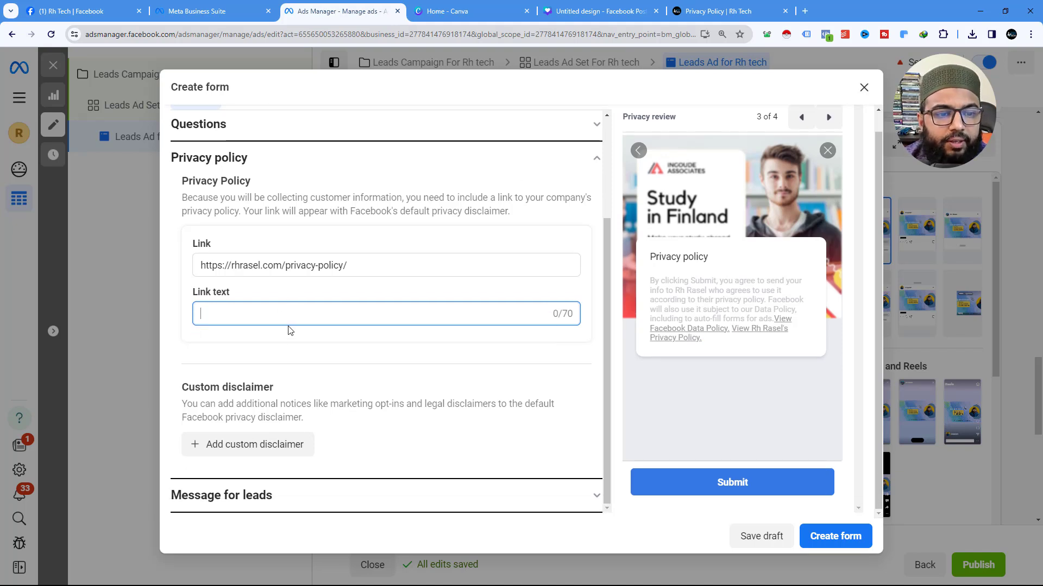
click(250, 503)
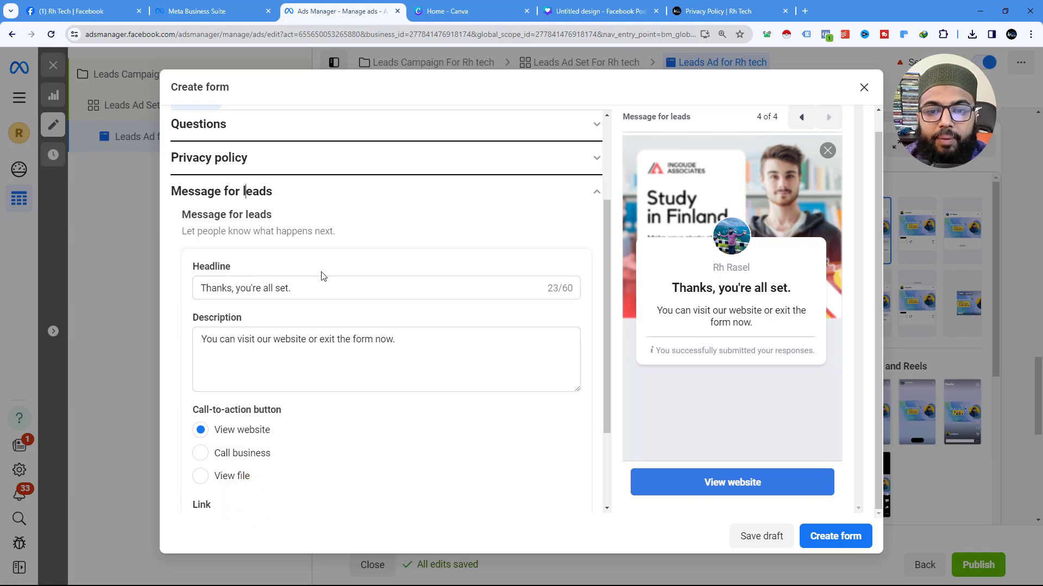
scroll(328, 275, down, 2)
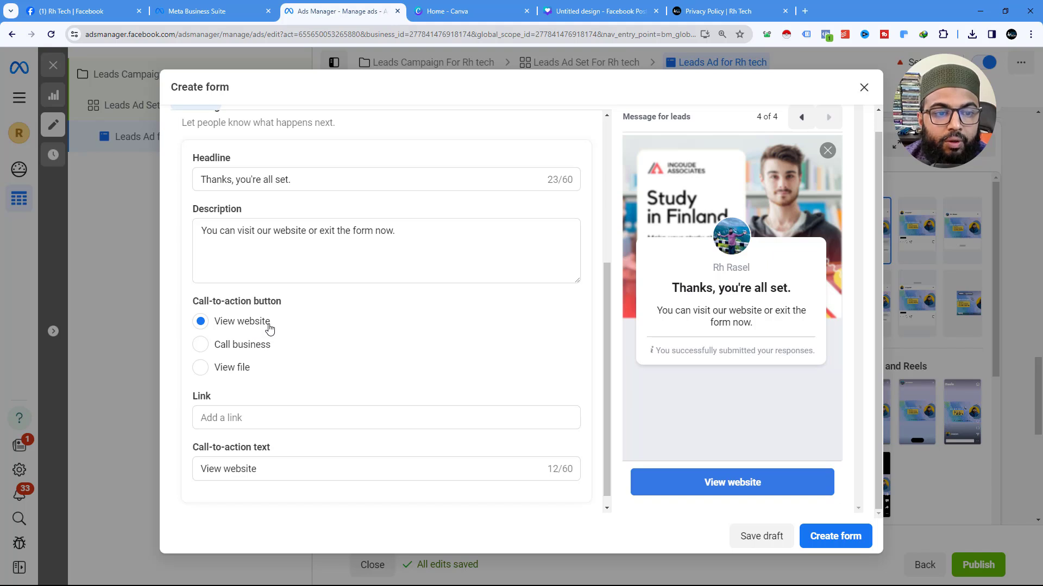
scroll(282, 308, down, 1)
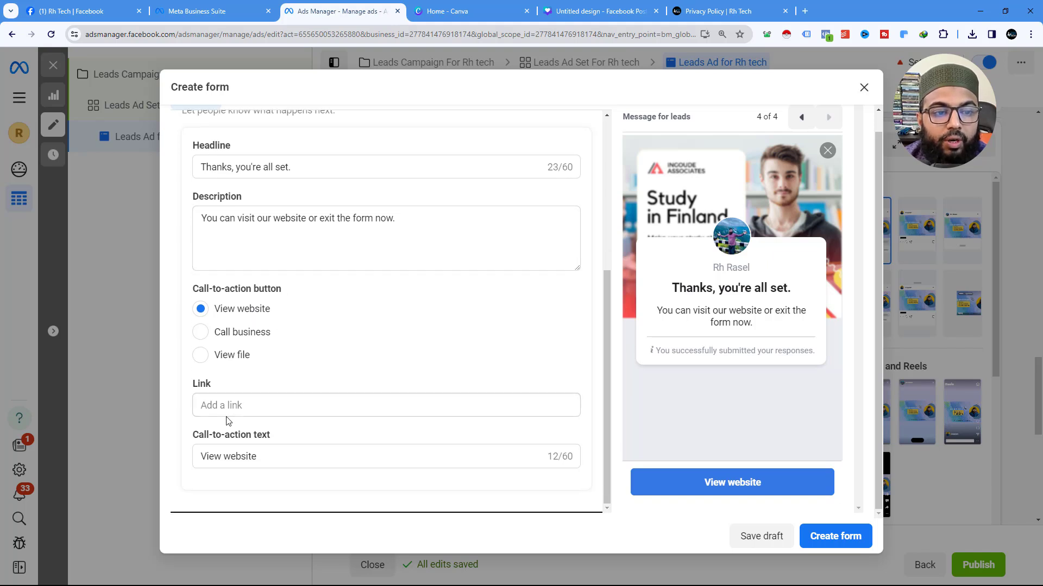
click(214, 405)
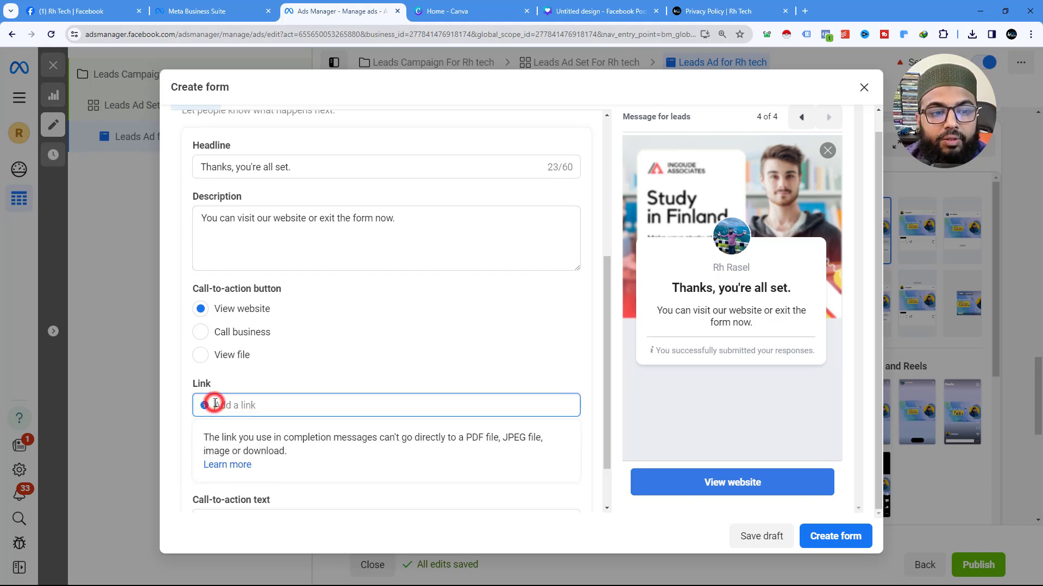
right_click(226, 404)
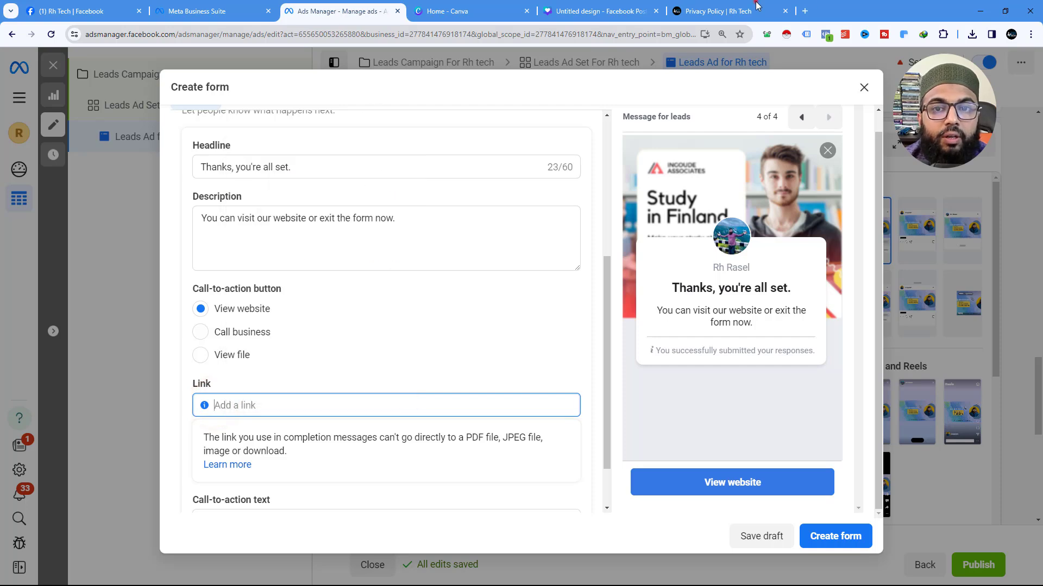
click(757, 6)
click(146, 36)
drag(133, 37, 86, 35)
right_click(124, 37)
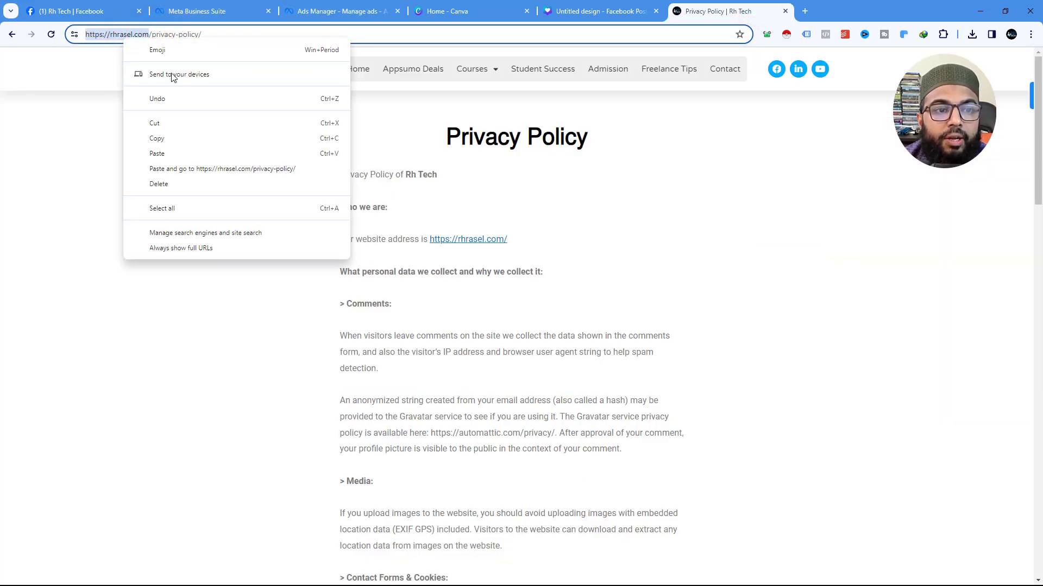
click(172, 139)
click(319, 11)
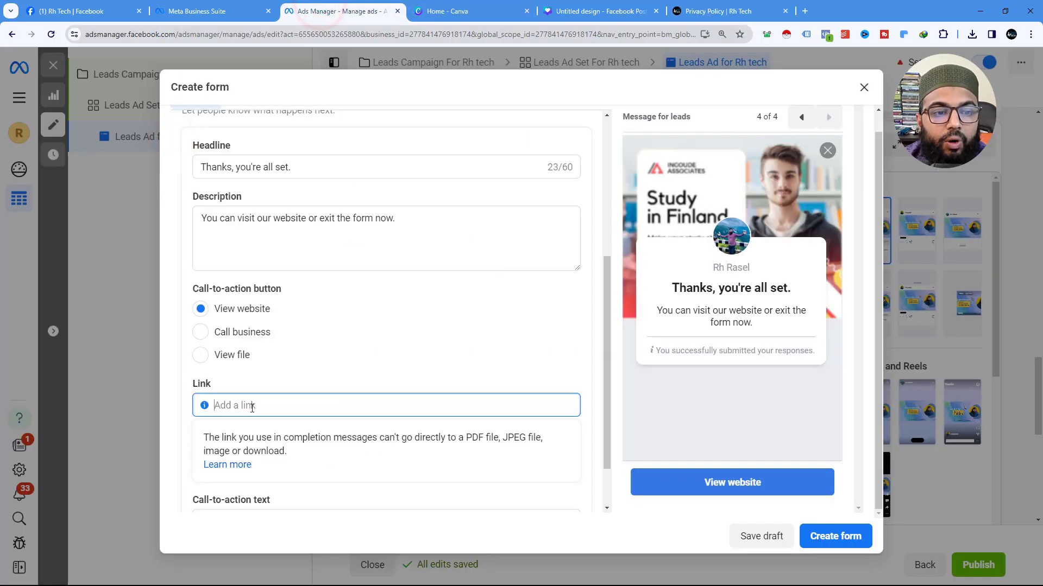
right_click(275, 408)
click(303, 242)
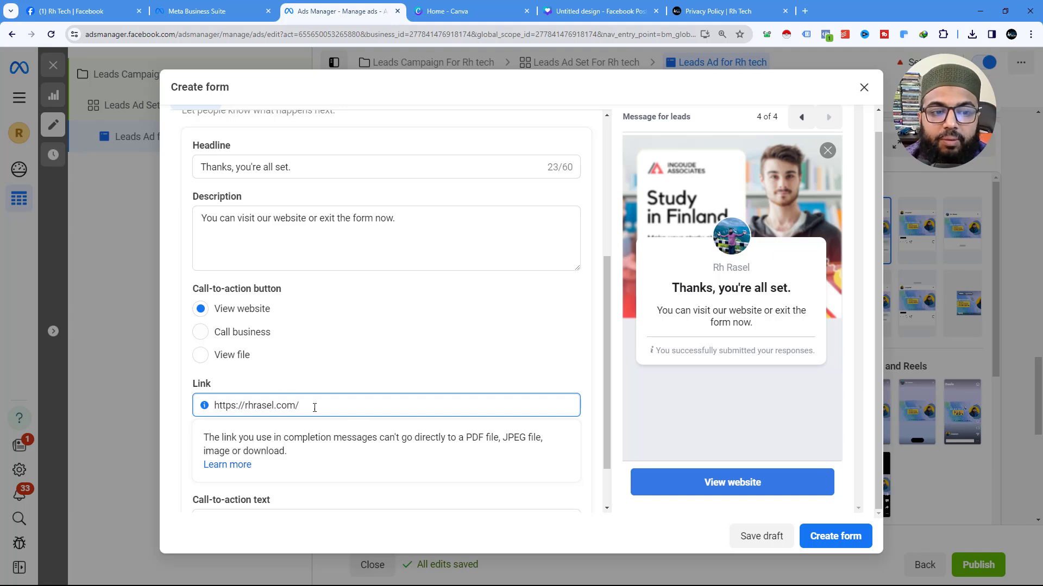
Try Call business as the call-to-action button of the message for leads.
click(205, 337)
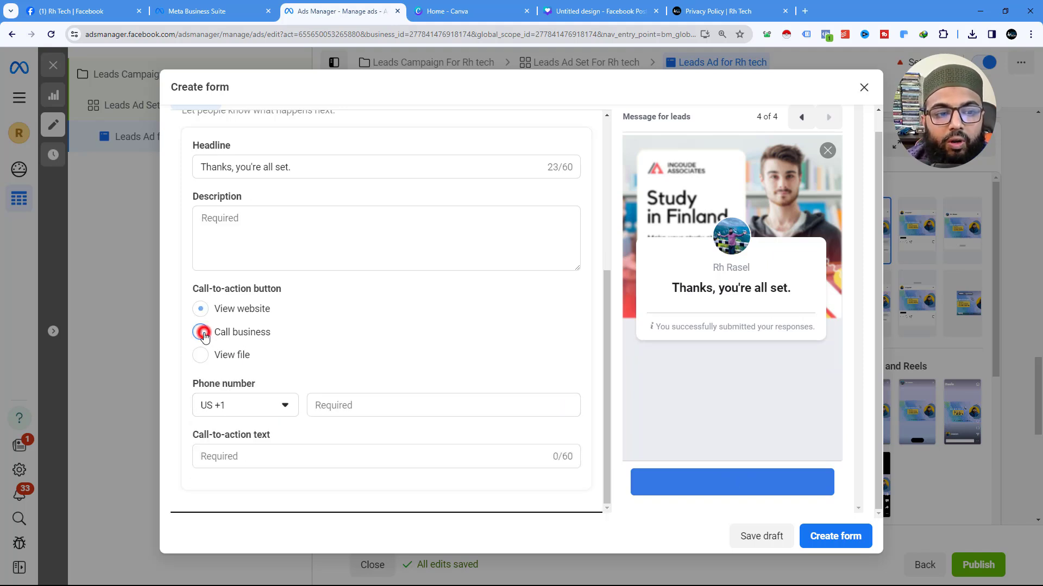
click(257, 404)
click(373, 293)
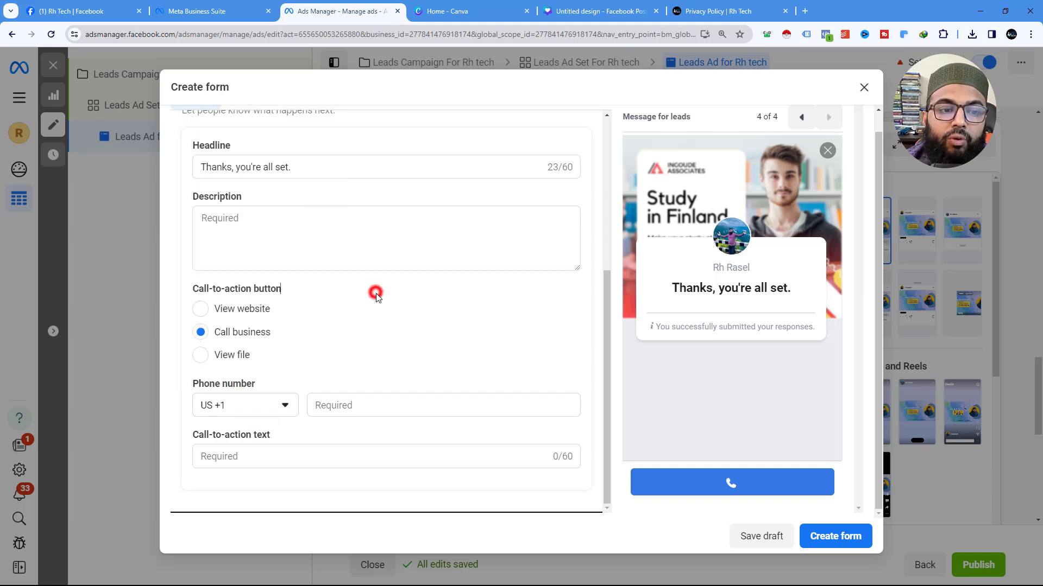
click(200, 308)
click(239, 405)
right_click(239, 405)
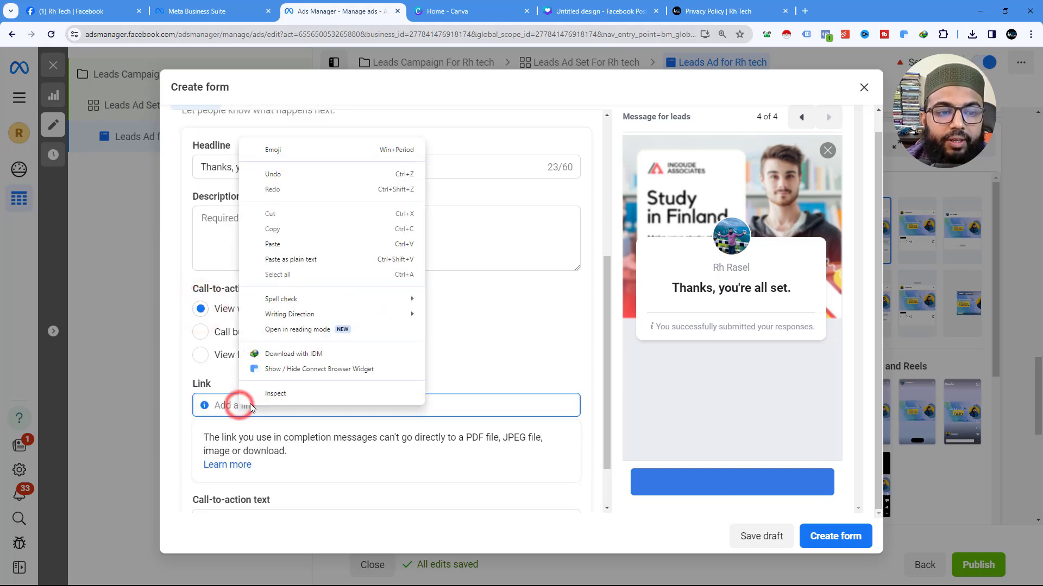
click(282, 260)
scroll(303, 348, down, 1)
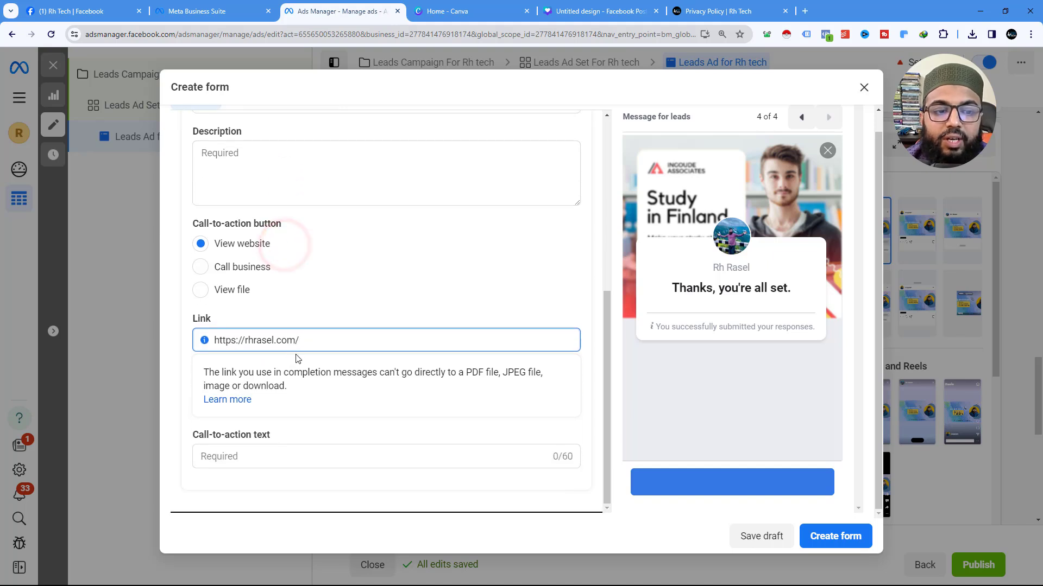
Set the call-to-action text of the message for leads to "Visit Us".
click(235, 457)
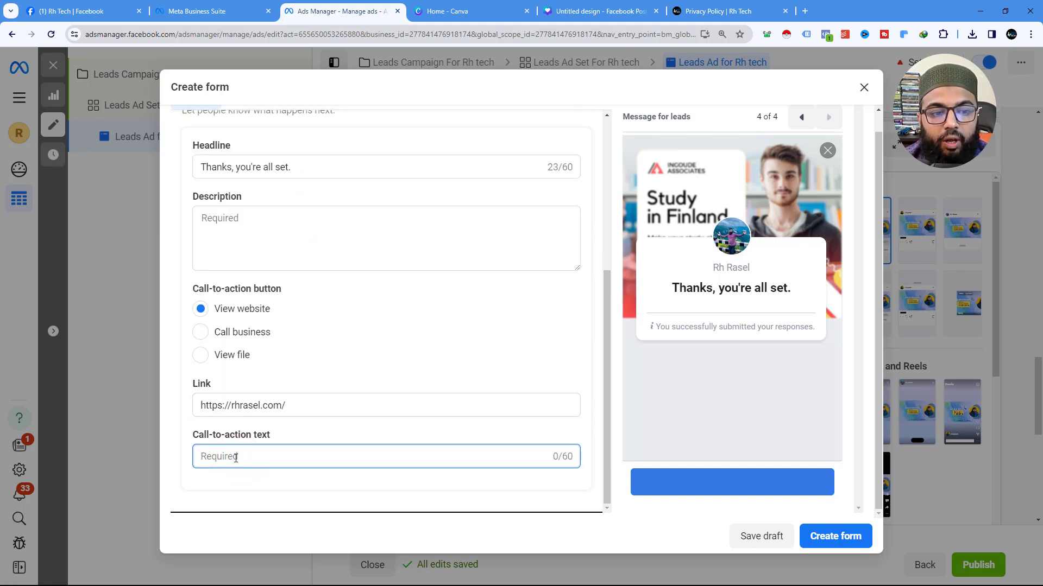
text(Visi)
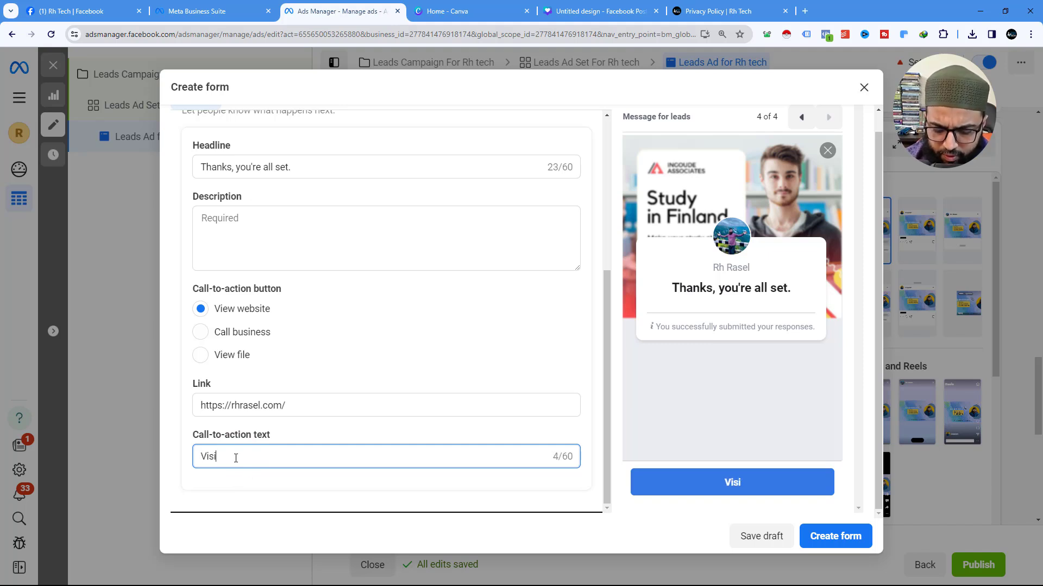
text(t Us)
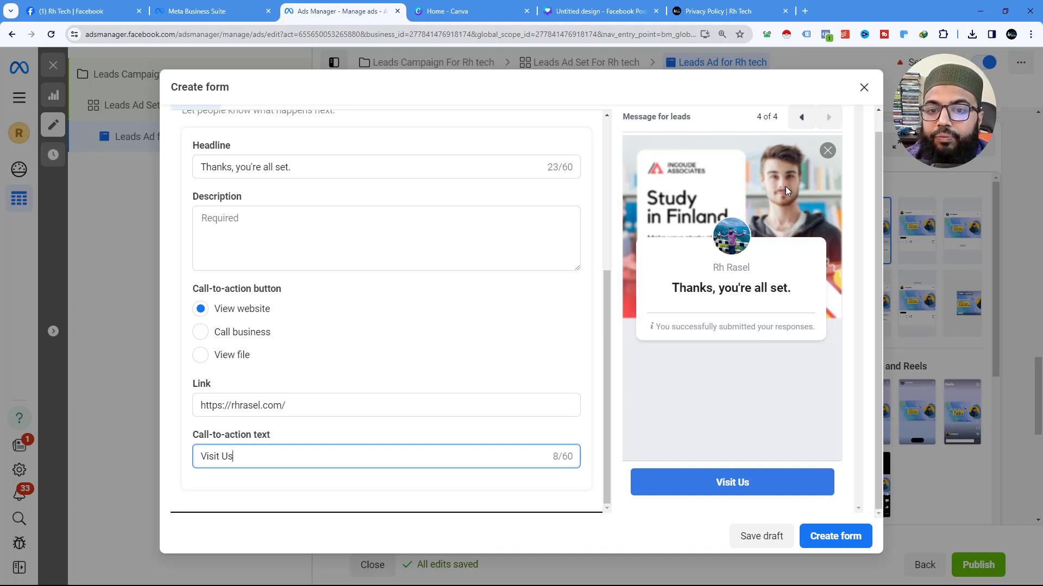
Review the form preview pages from the intro to the message for leads and try to create the form.
click(802, 118)
click(802, 119)
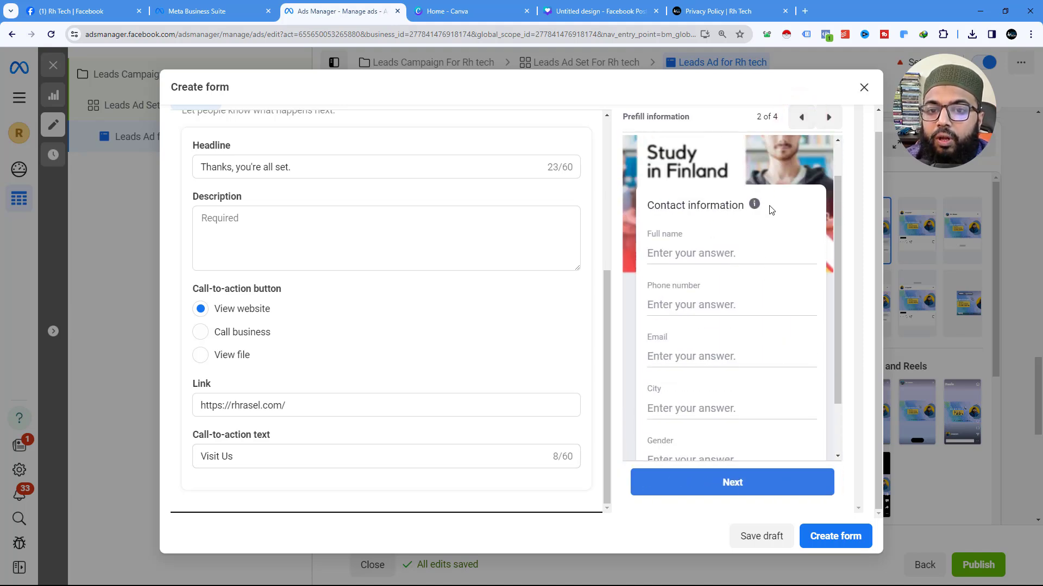
click(800, 116)
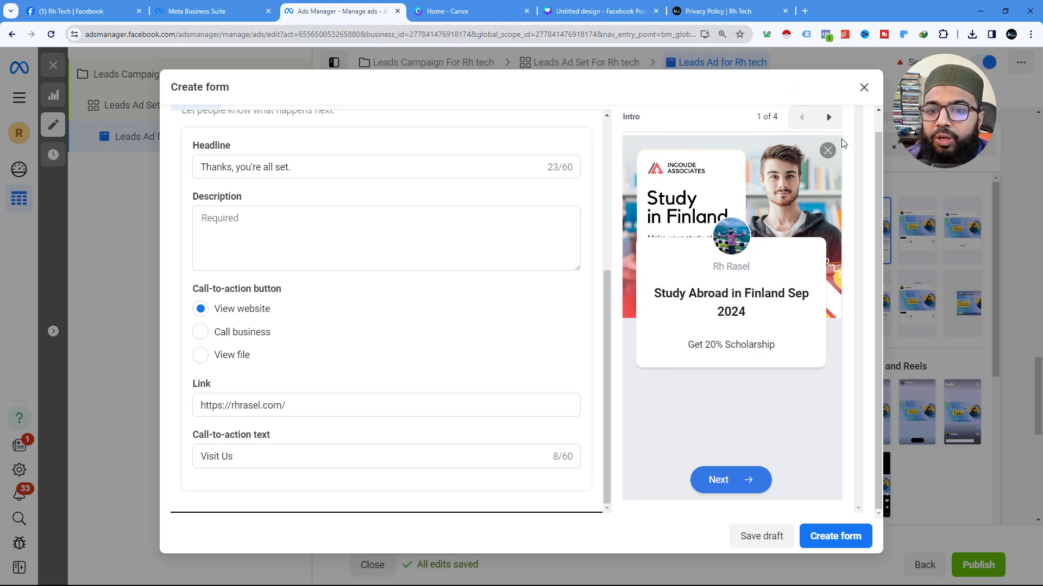
click(827, 118)
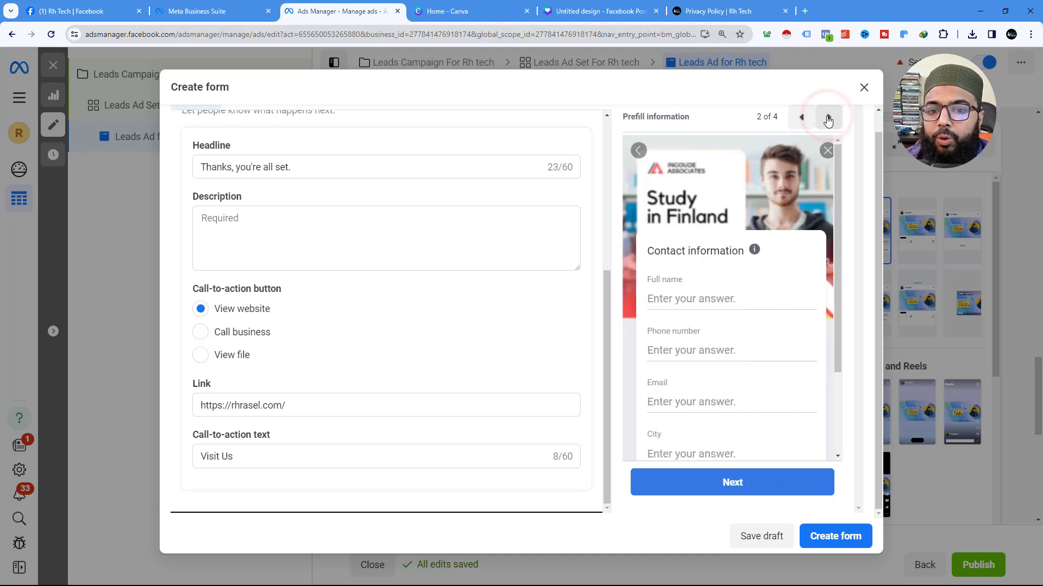
click(828, 118)
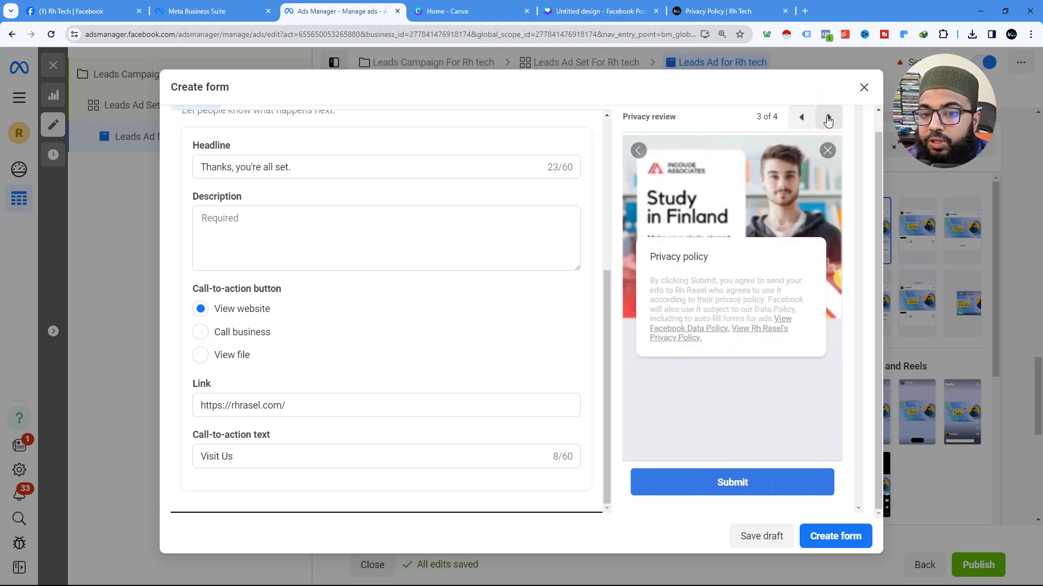
click(827, 119)
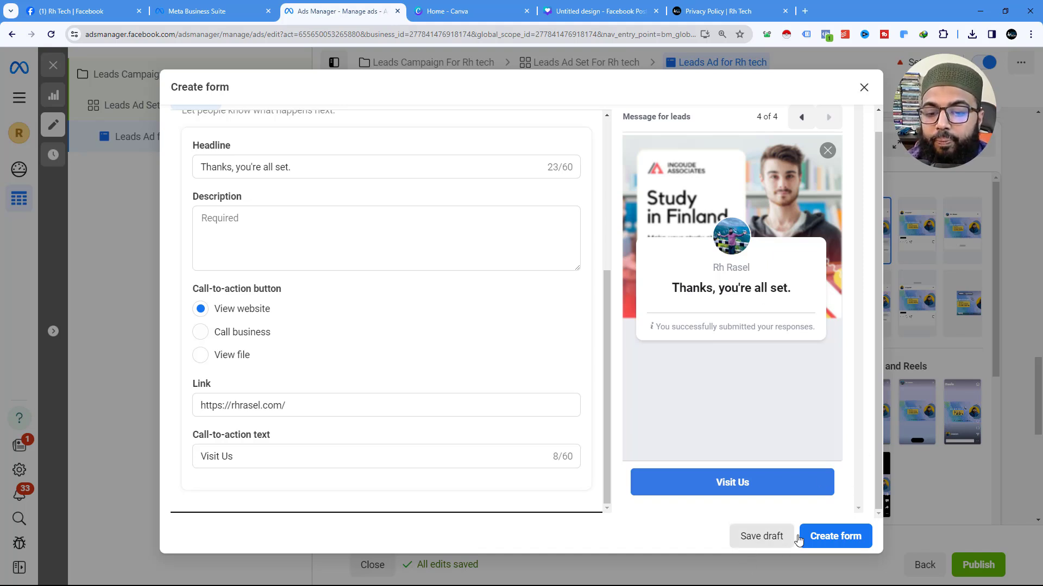
click(829, 541)
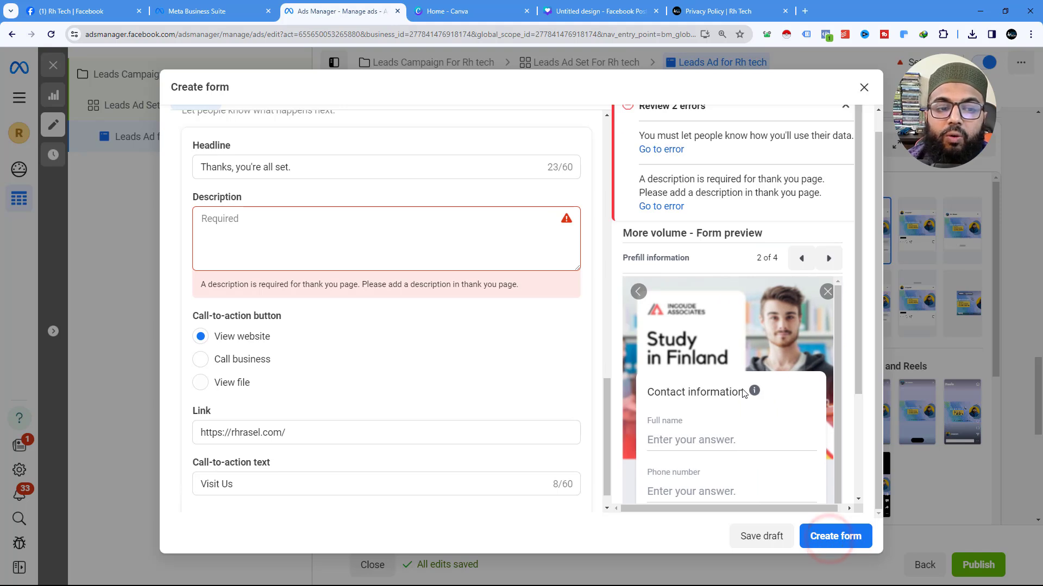
Enter "Read the privacy policy section" as the description of the message for leads and try to create the form.
click(242, 219)
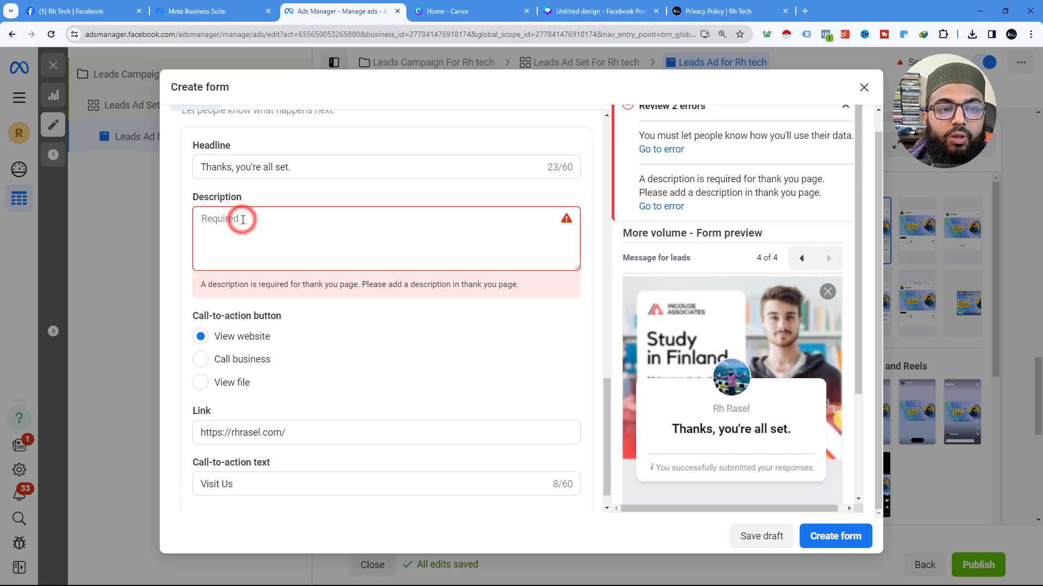
scroll(271, 227, up, 4)
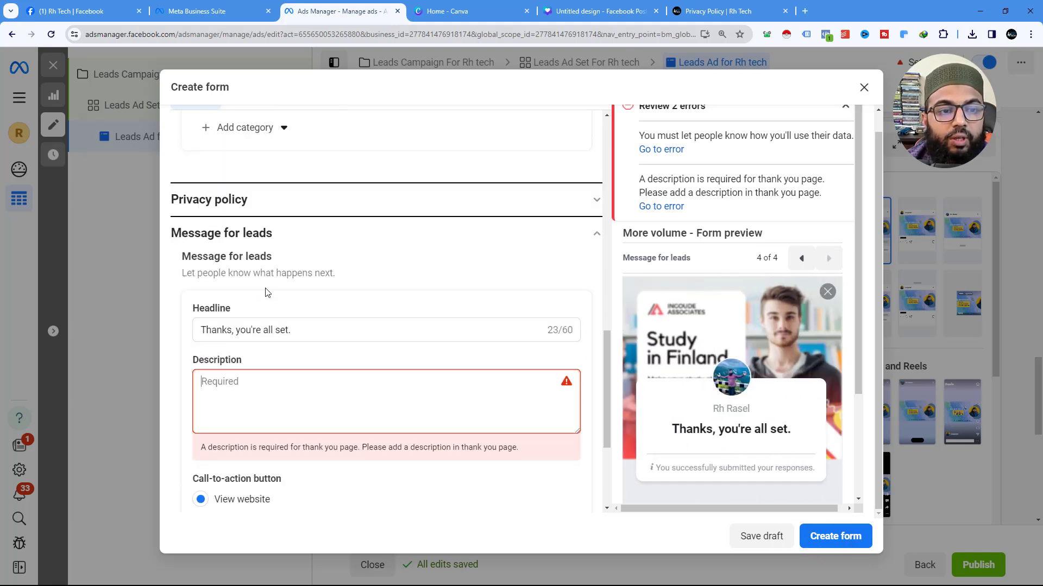
scroll(268, 291, down, 3)
scroll(221, 270, up, 3)
scroll(222, 304, down, 1)
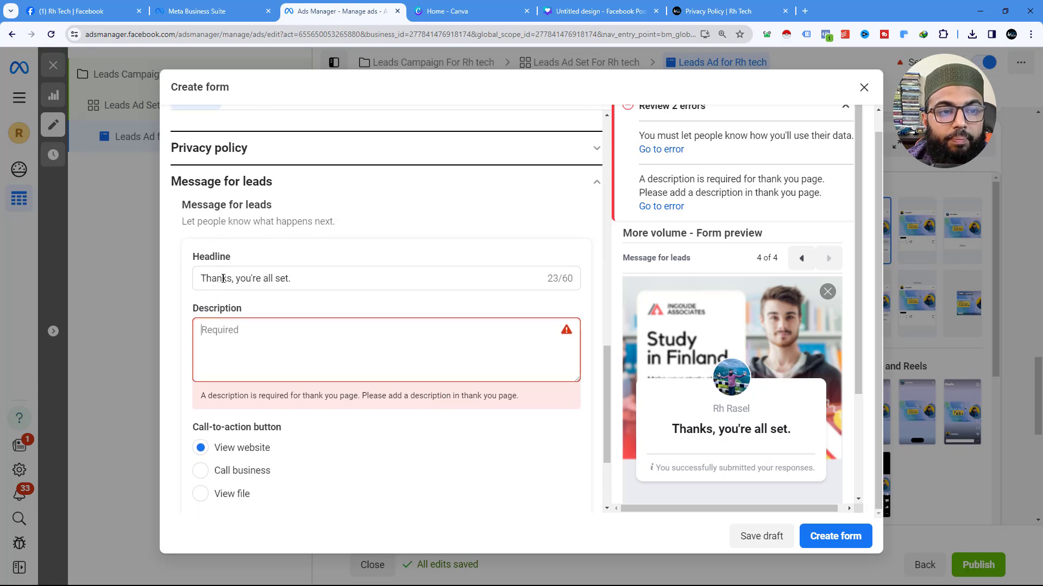
click(215, 327)
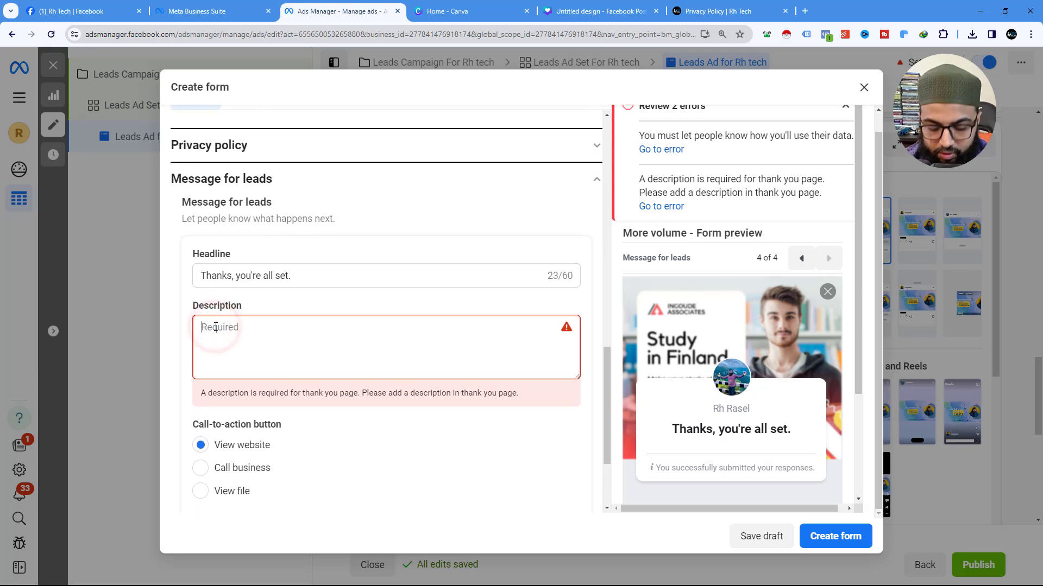
text(Read t)
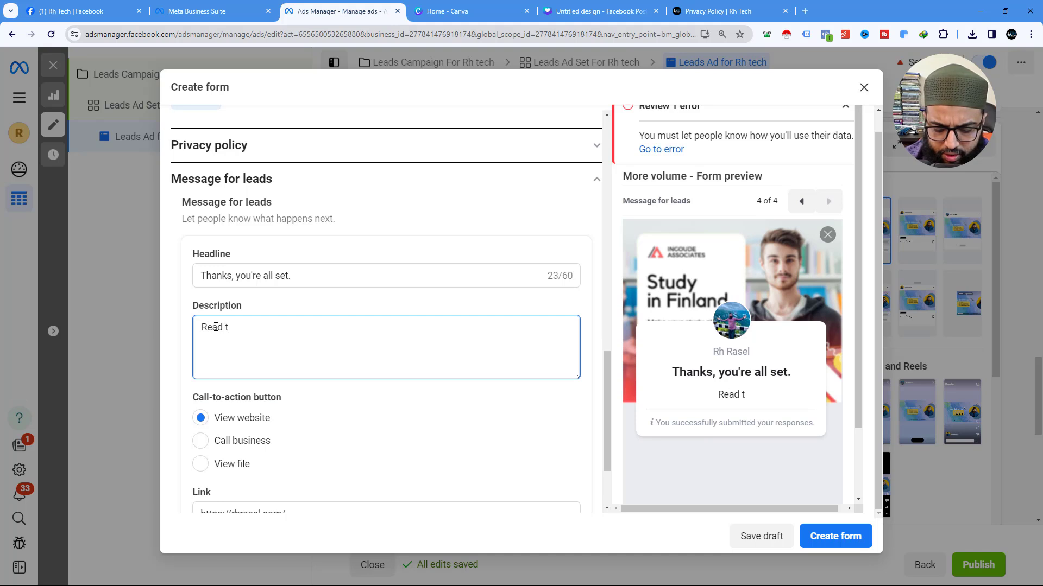
text(he pri)
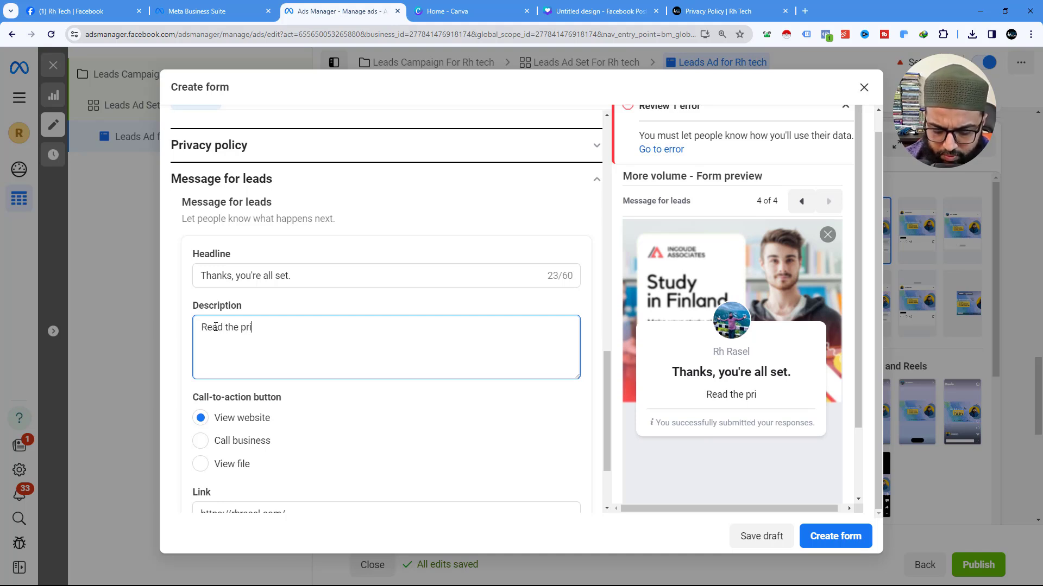
text(vecy)
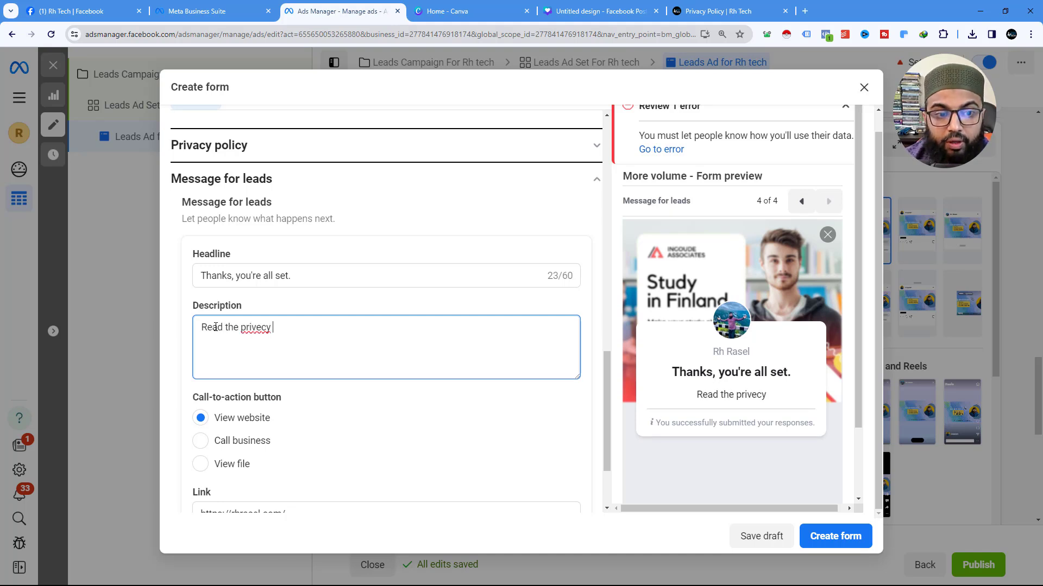
right_click(259, 328)
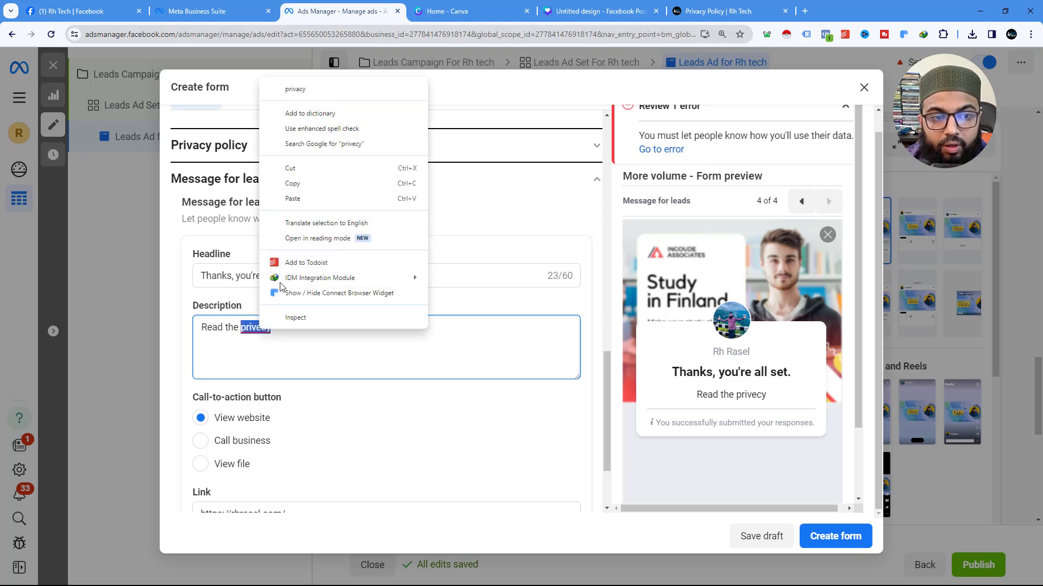
click(324, 88)
text(p)
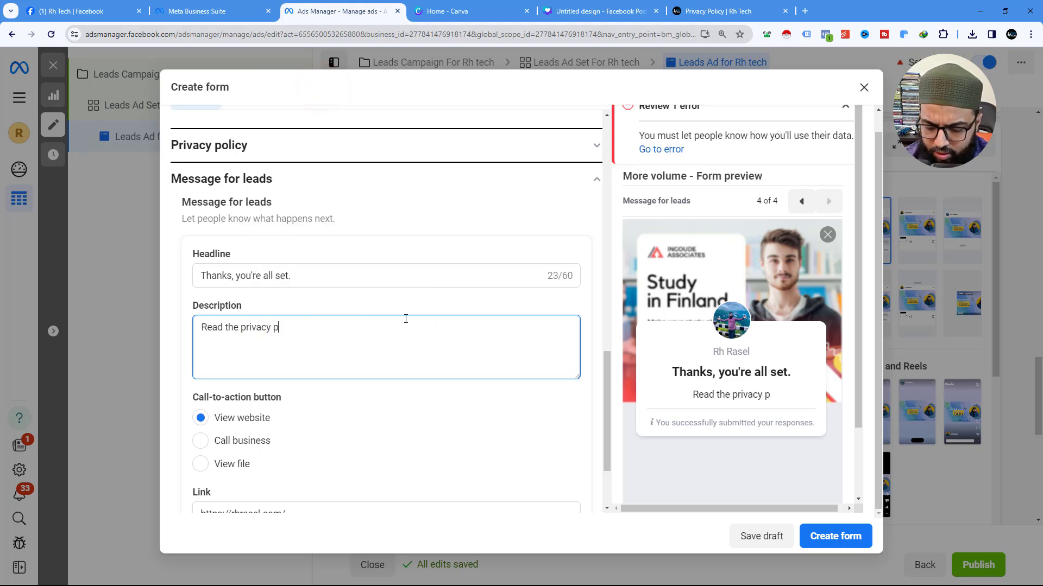
text(olicy)
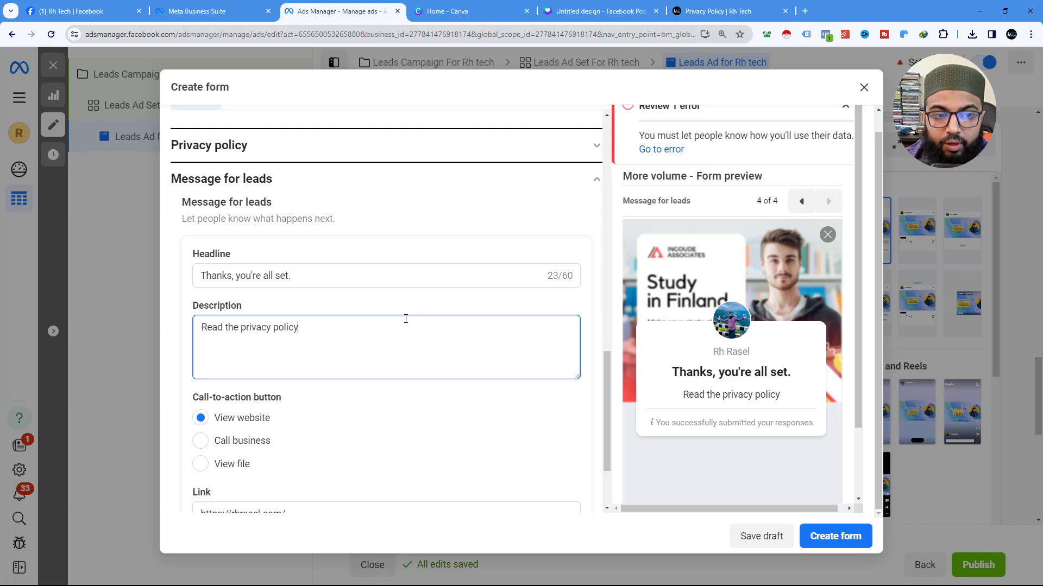
text( sect)
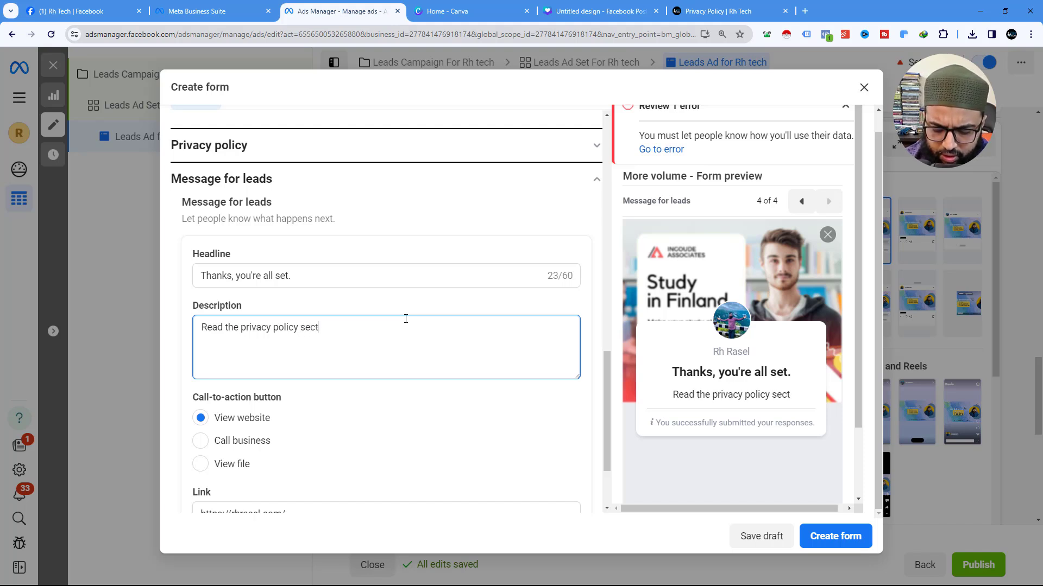
text(ion)
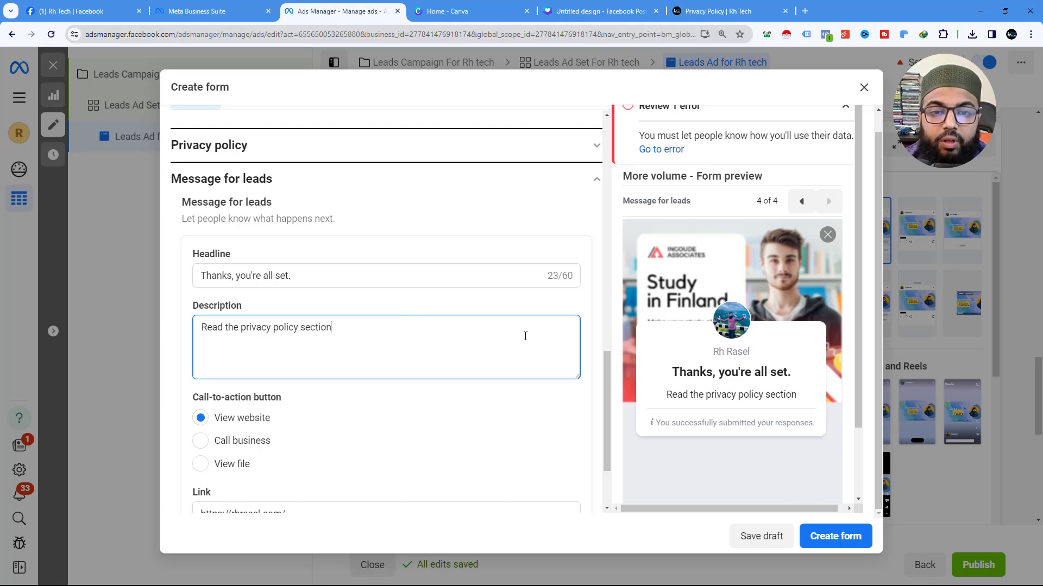
scroll(543, 336, up, 3)
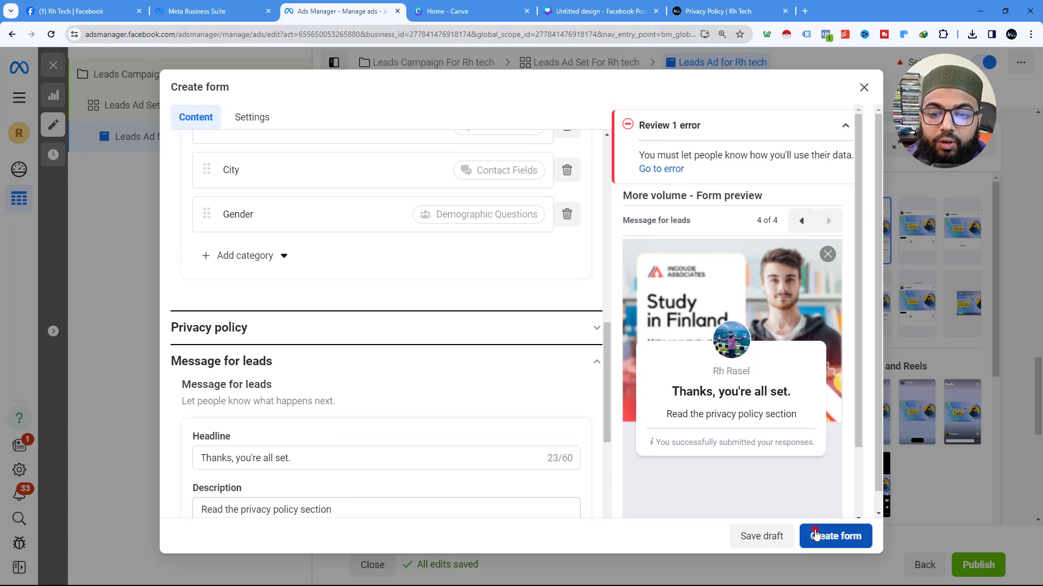
click(815, 536)
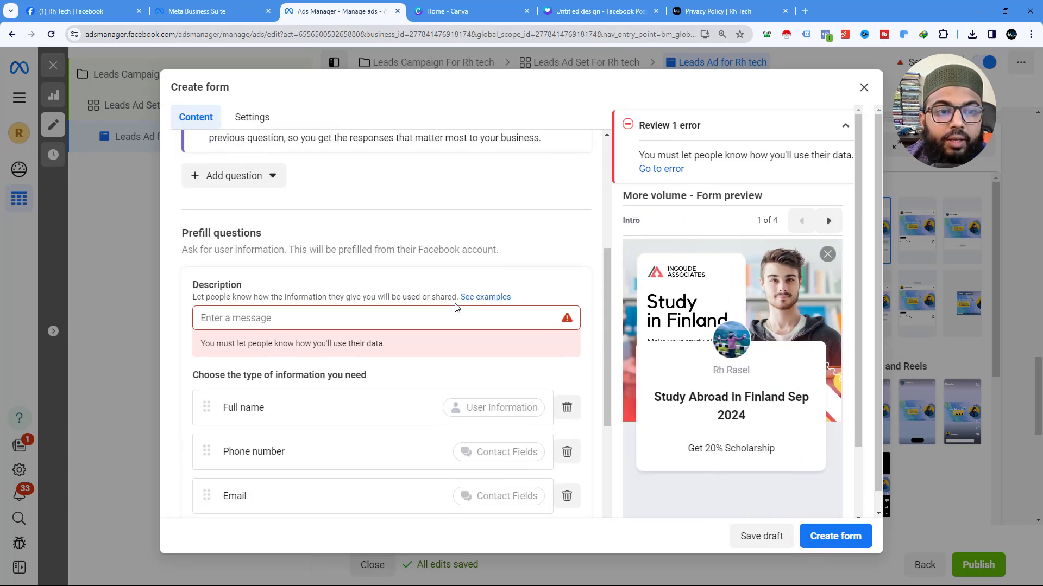
Set the description of the prefill questions to "Fill Out this form" and create the form.
click(237, 317)
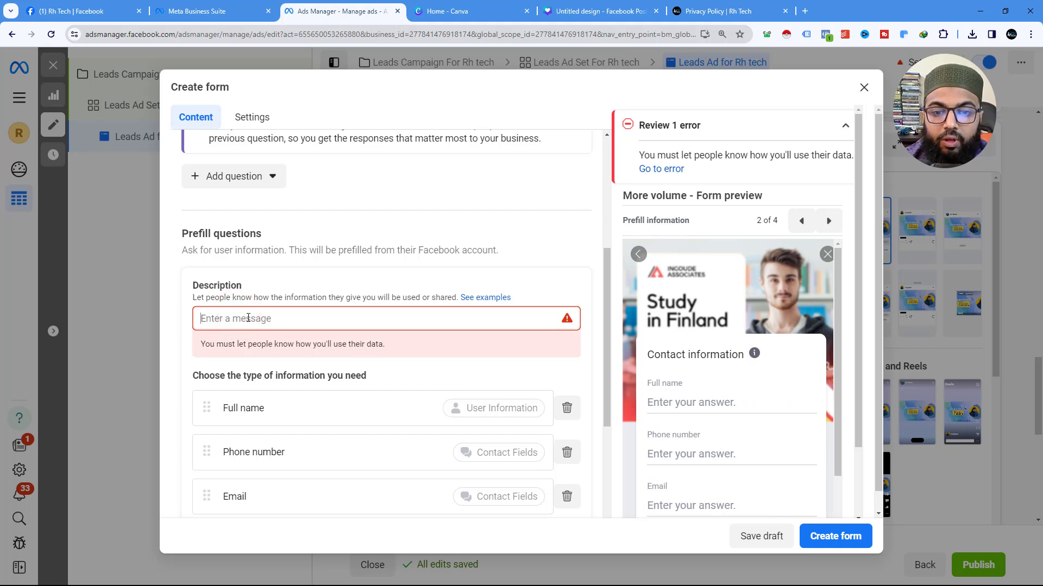
text(Fill)
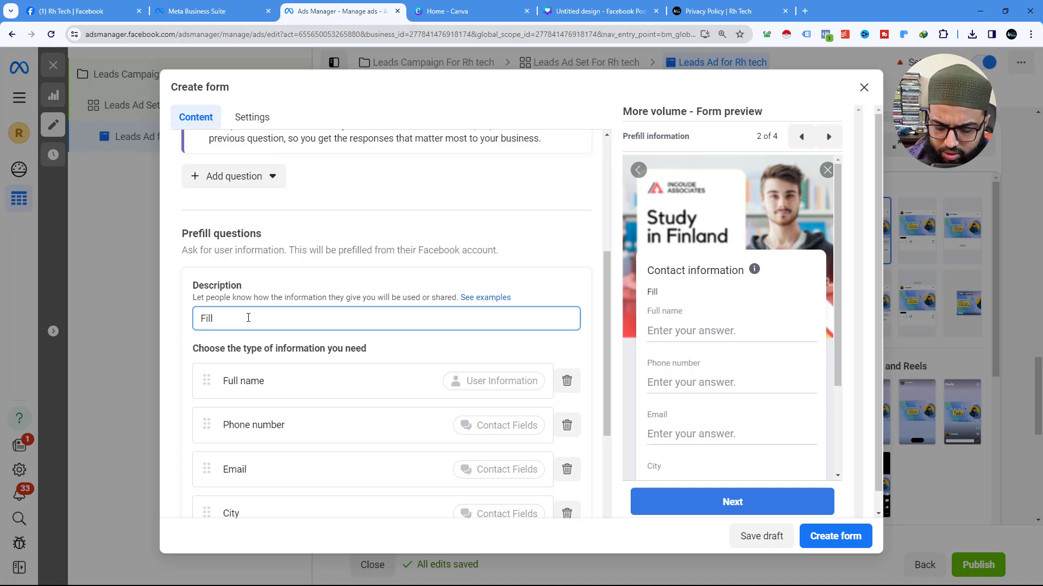
text( Out this form)
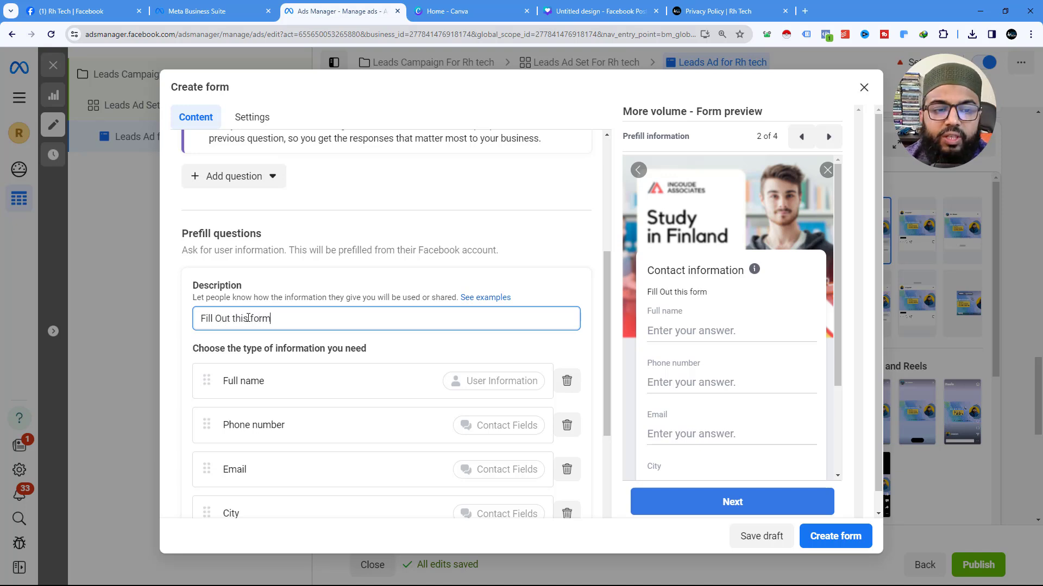
click(821, 536)
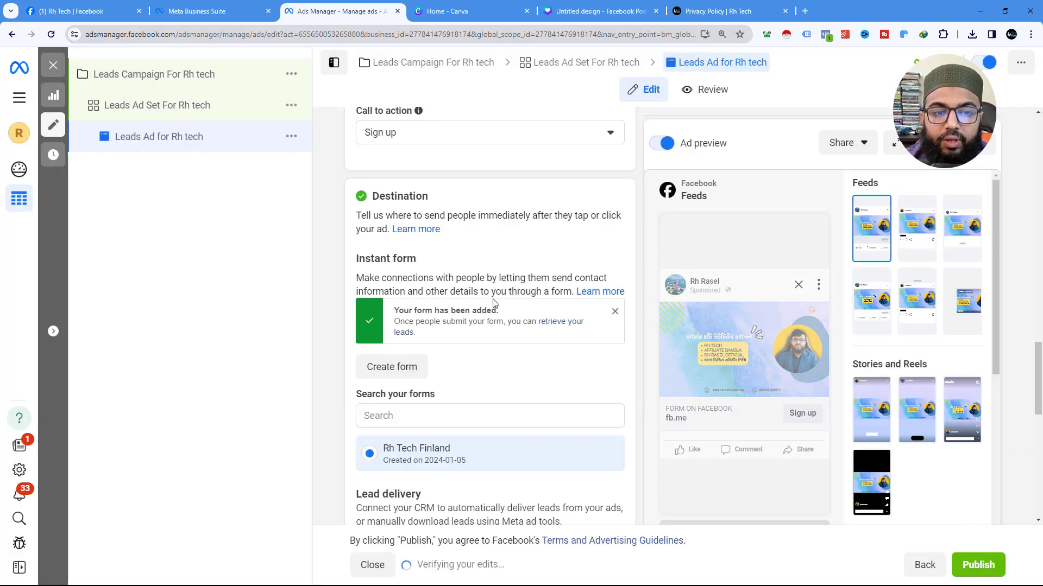
Turn off tracking of both website events and offline events for the leads ad.
scroll(499, 336, down, 2)
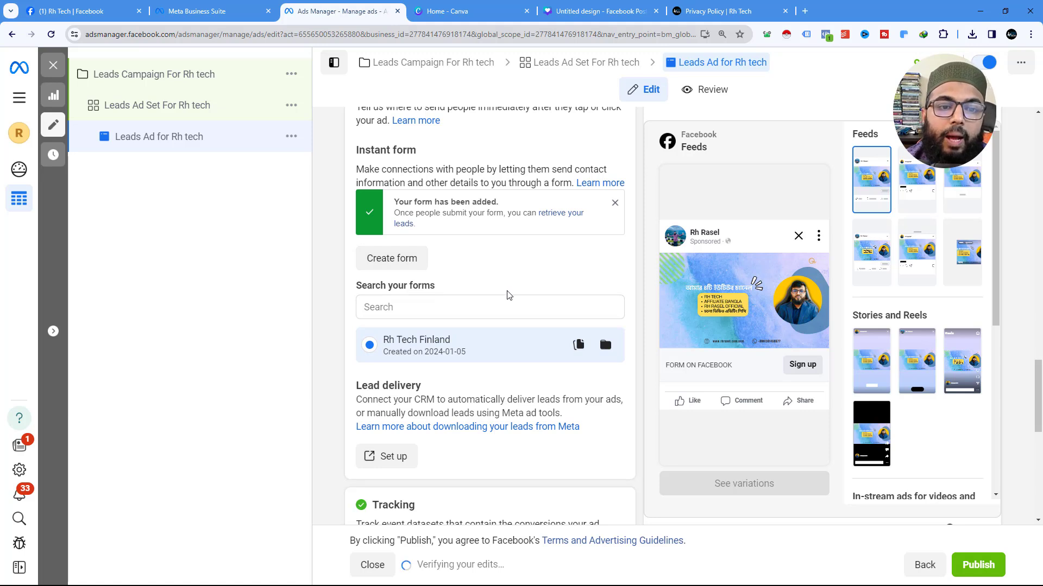
scroll(508, 294, up, 2)
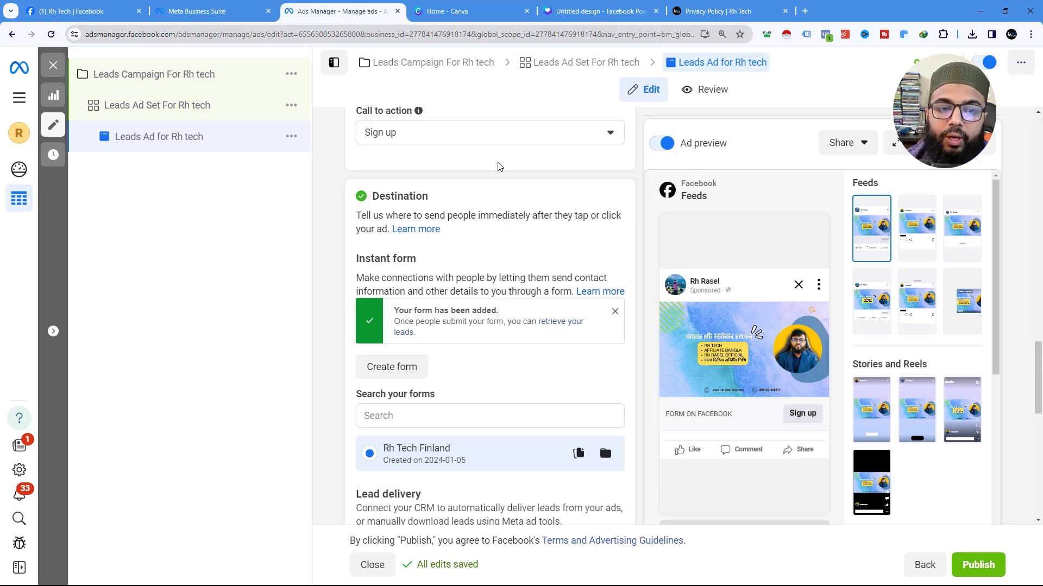
scroll(499, 159, down, 8)
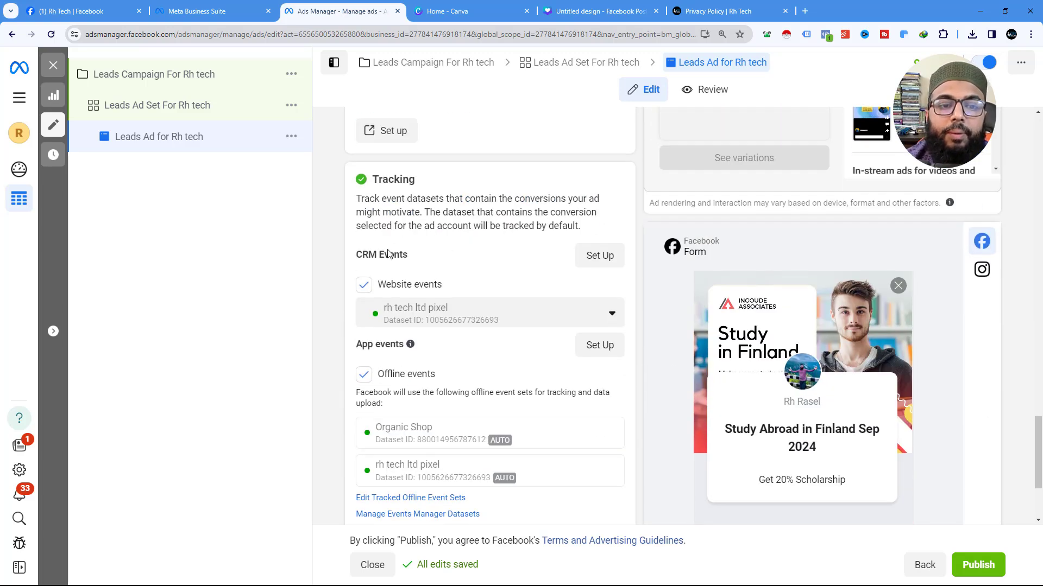
scroll(397, 275, down, 2)
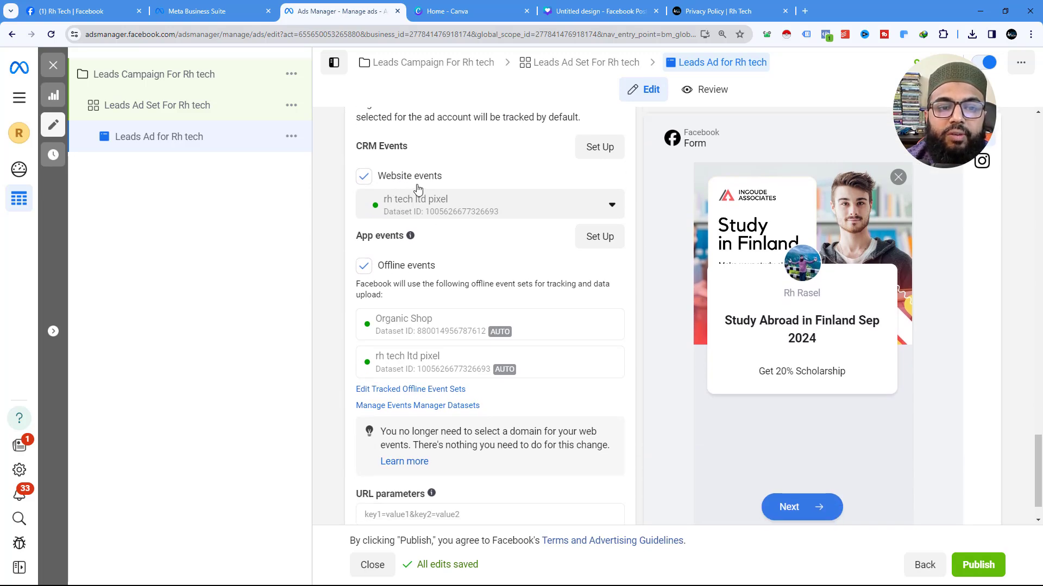
click(364, 176)
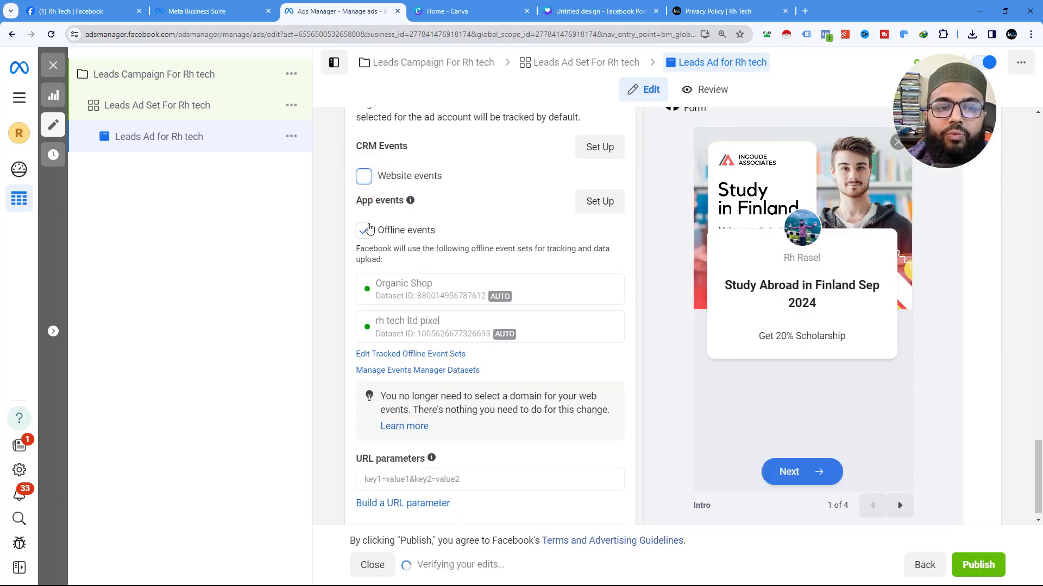
click(362, 231)
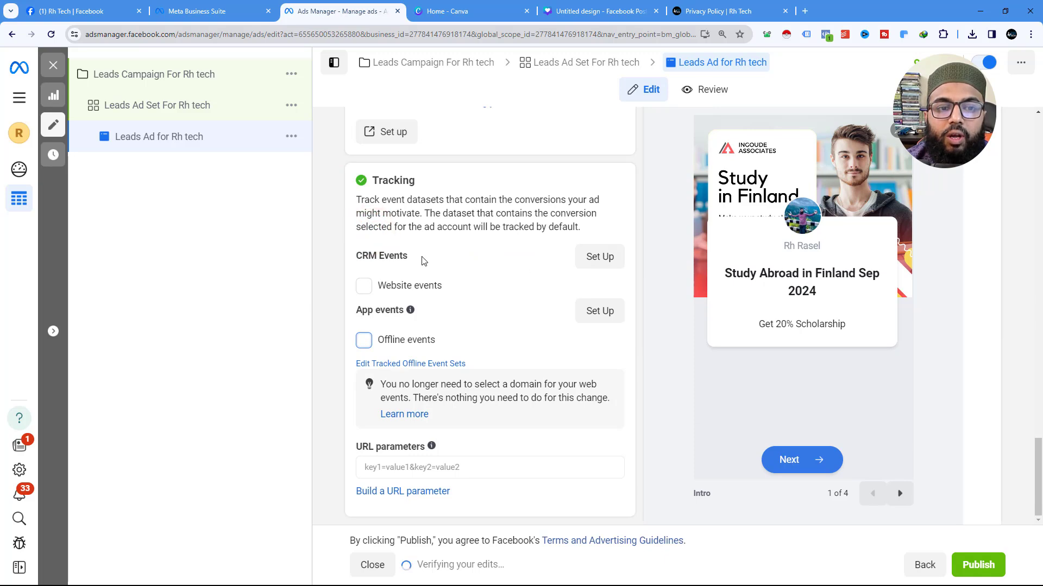
Review the ad's tracking, instant form, format and creative sections together with the ad preview.
scroll(429, 250, up, 4)
scroll(450, 212, down, 4)
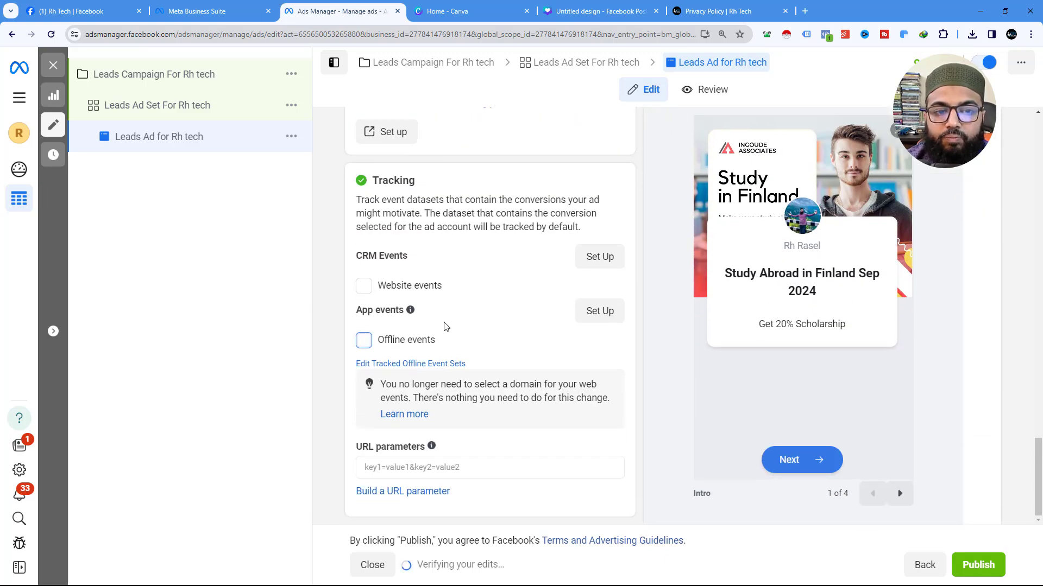
scroll(445, 325, up, 4)
scroll(480, 251, down, 4)
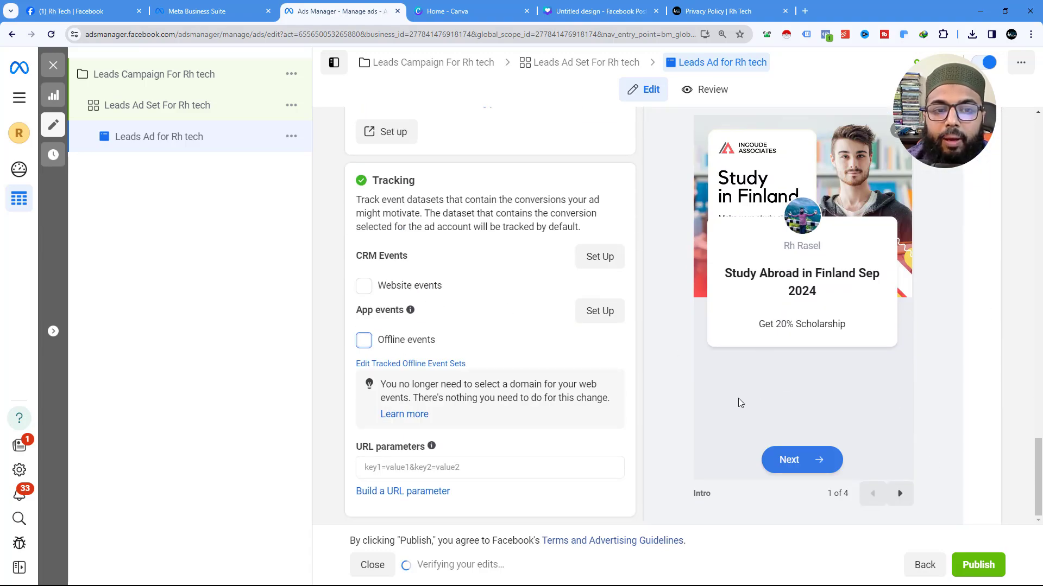
scroll(754, 402, up, 15)
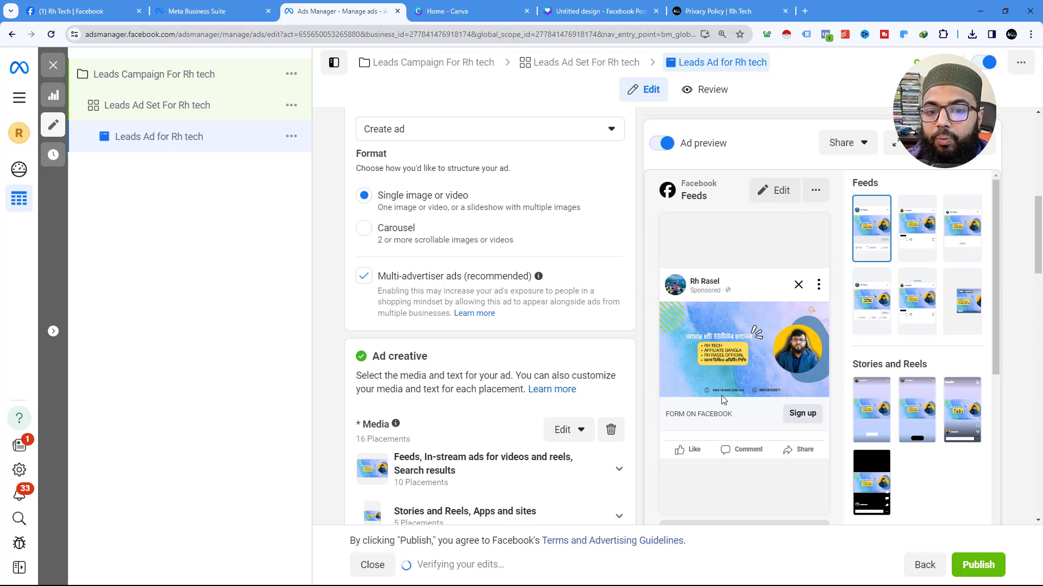
scroll(723, 400, down, 12)
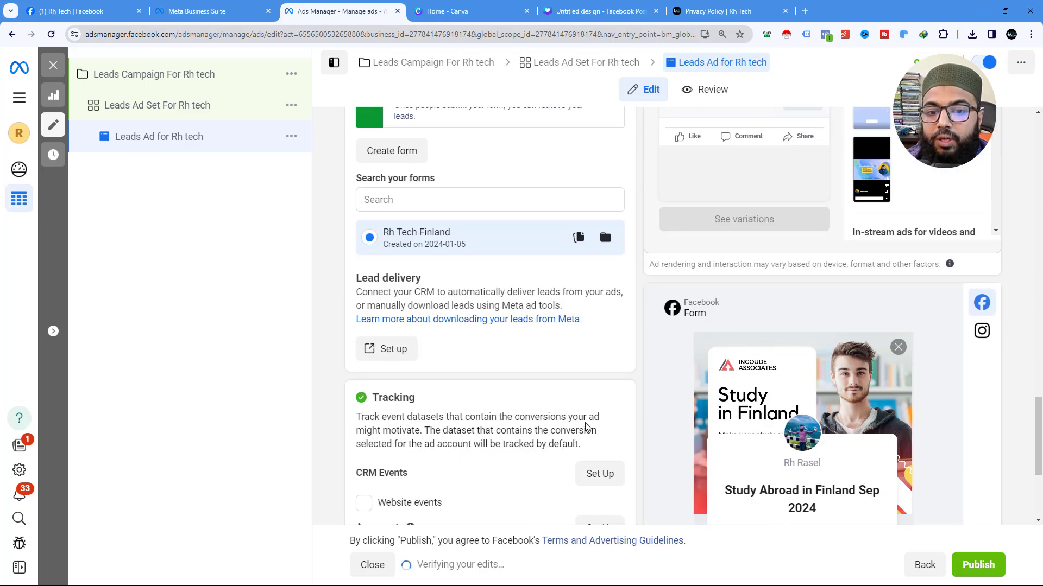
scroll(584, 352, up, 5)
scroll(585, 352, up, 10)
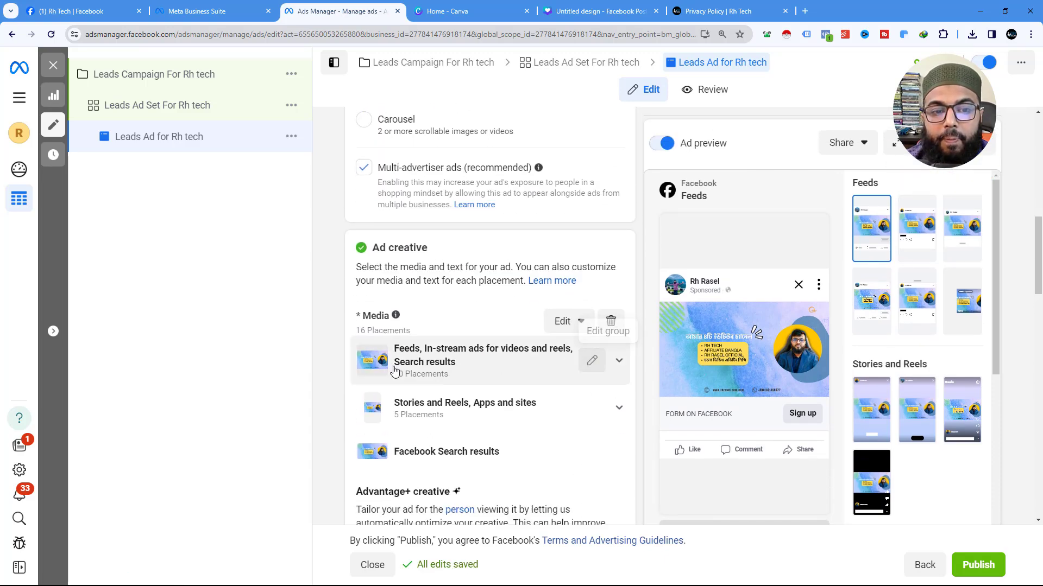
Remove the current media from all placements in the ad creative.
scroll(489, 358, up, 4)
scroll(407, 370, up, 4)
scroll(470, 370, down, 9)
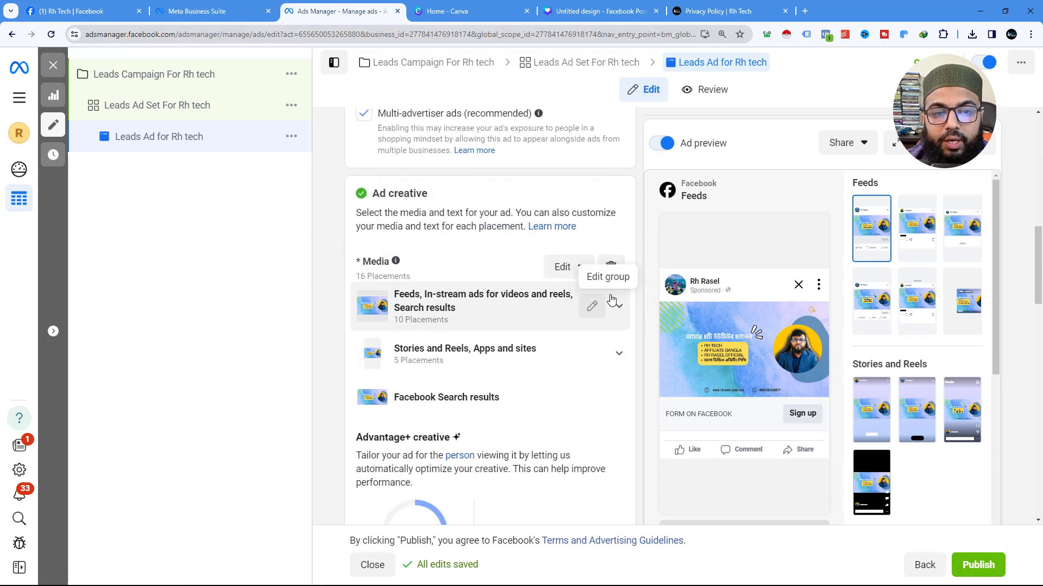
click(609, 266)
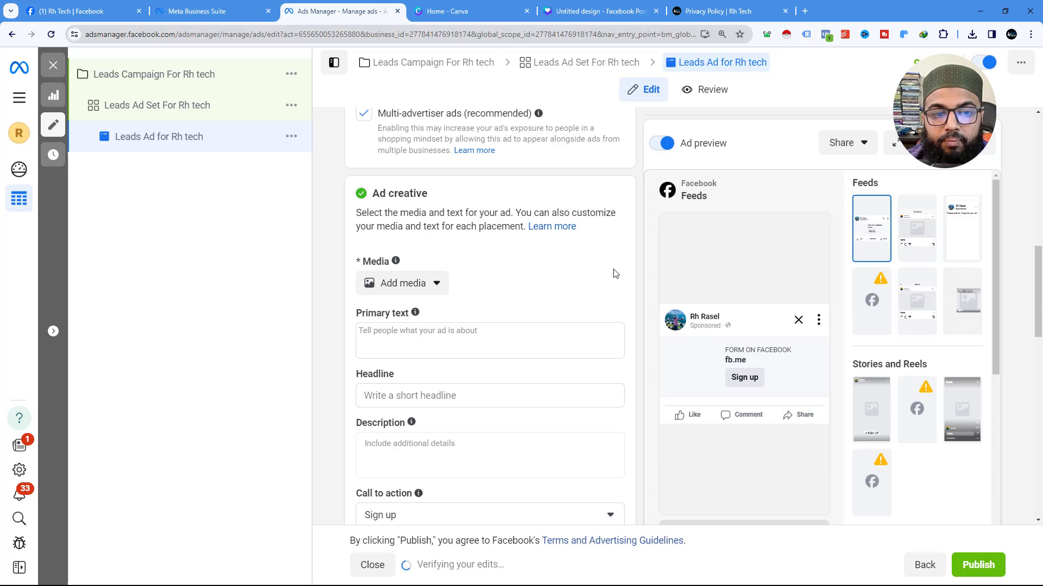
Upload the image "Untitled design (57)" from Downloads as the ad's new media.
click(401, 283)
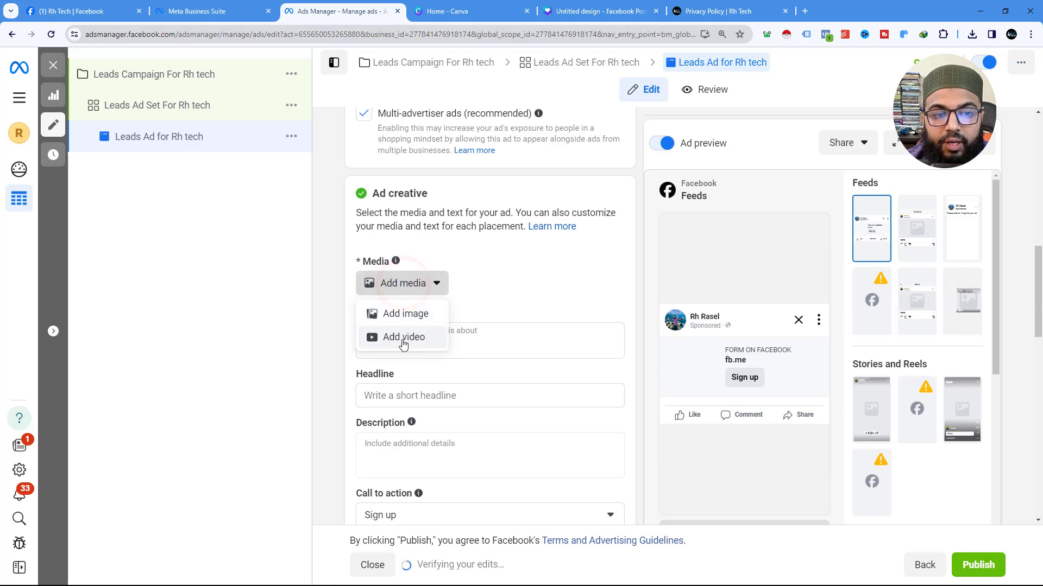
click(400, 314)
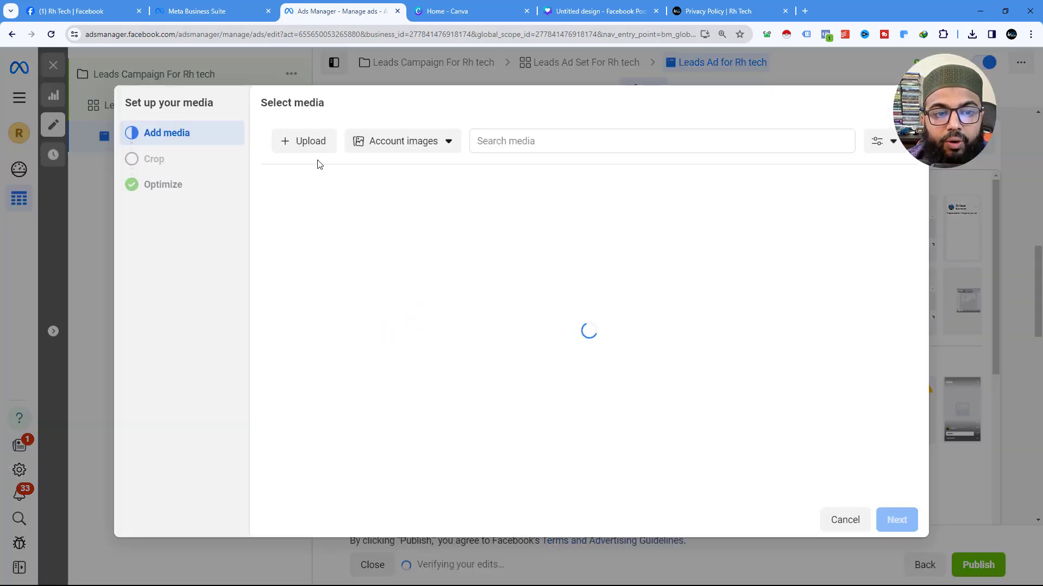
click(318, 141)
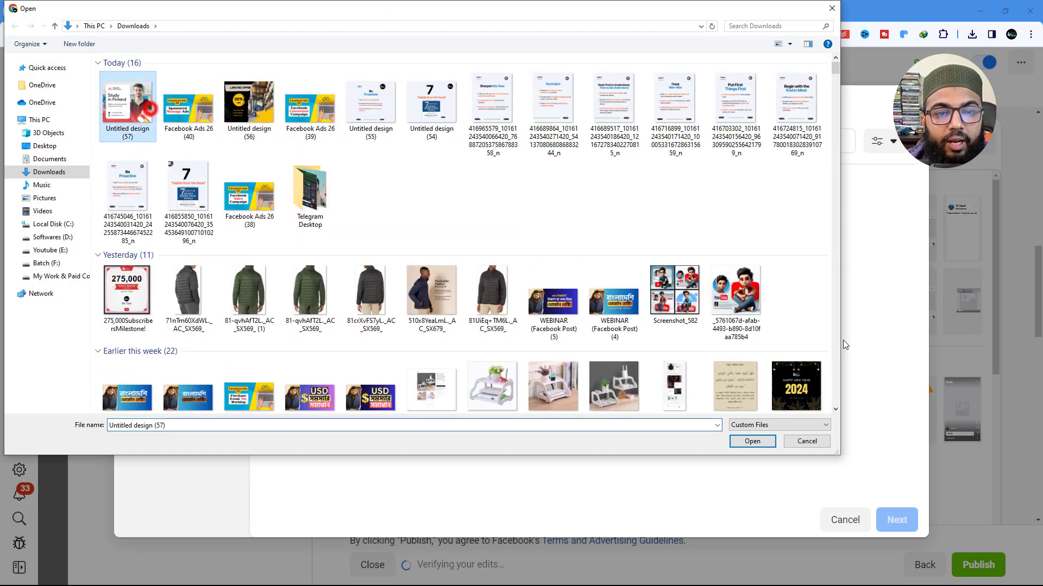
click(753, 442)
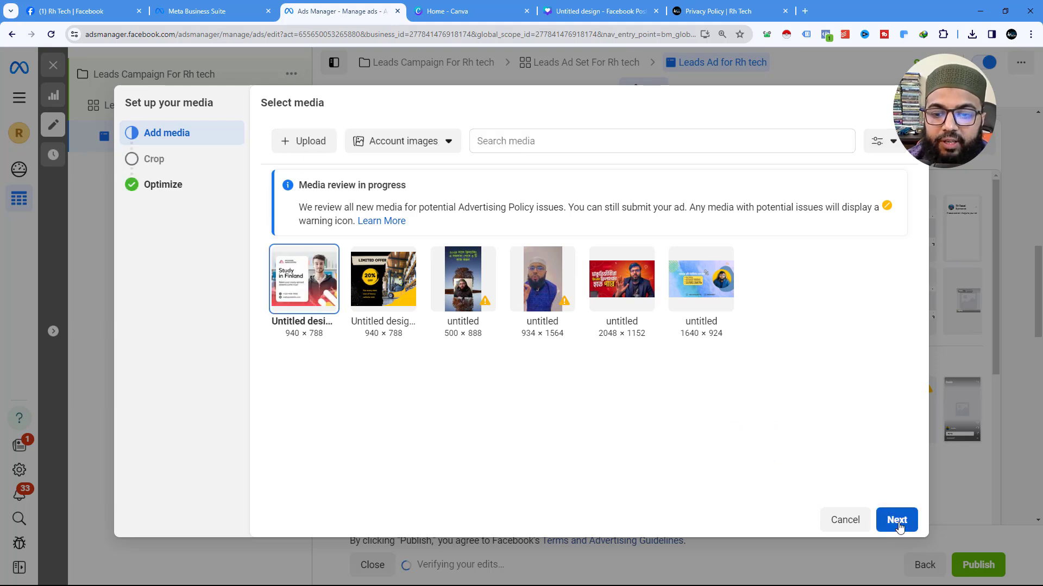
Finish setting up the uploaded Study in Finland image, keeping the recommended placement crops and the default Advantage+ creative optimizations.
click(896, 520)
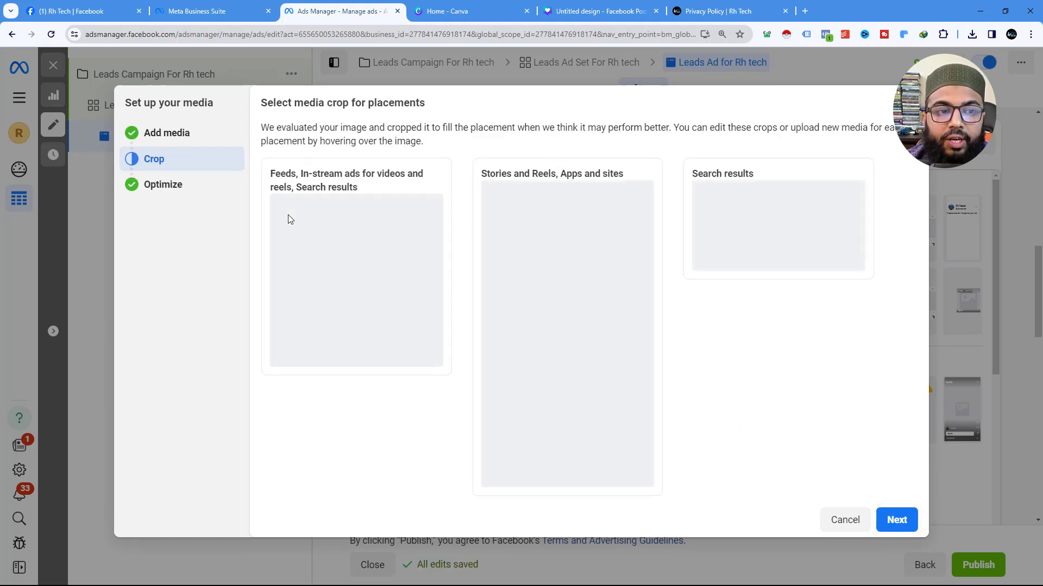
mouse_move(597, 206)
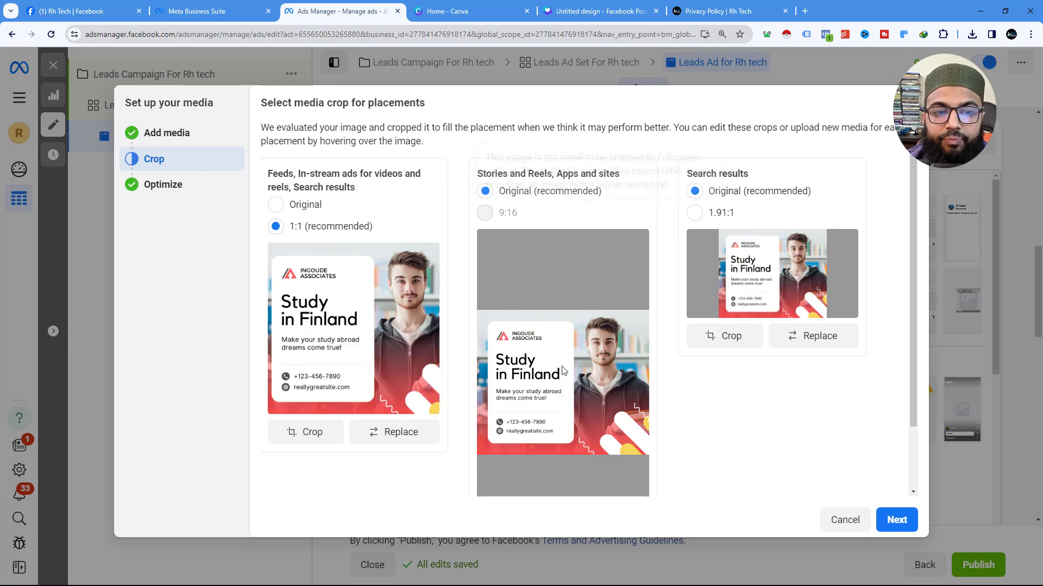
click(896, 524)
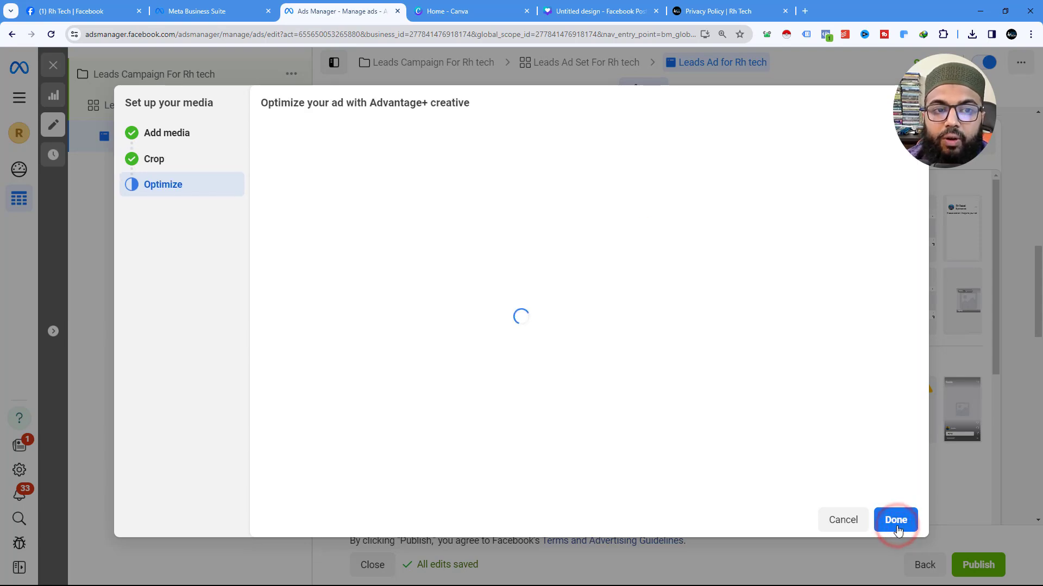
scroll(738, 376, down, 1)
key(Return)
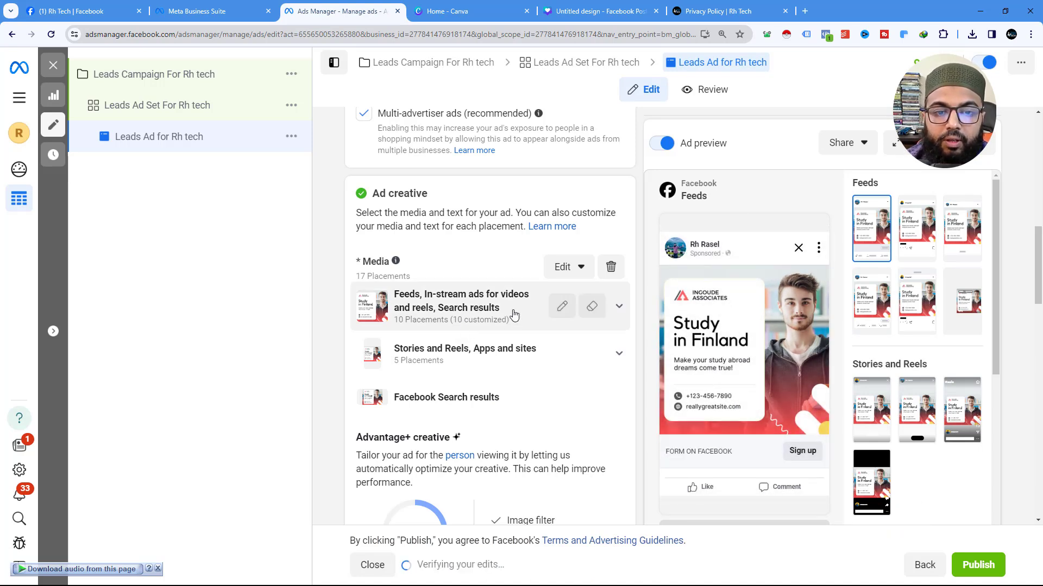
Enter "Study Abroad in Finland" as the primary text of the leads ad.
scroll(492, 350, down, 4)
scroll(492, 350, down, 3)
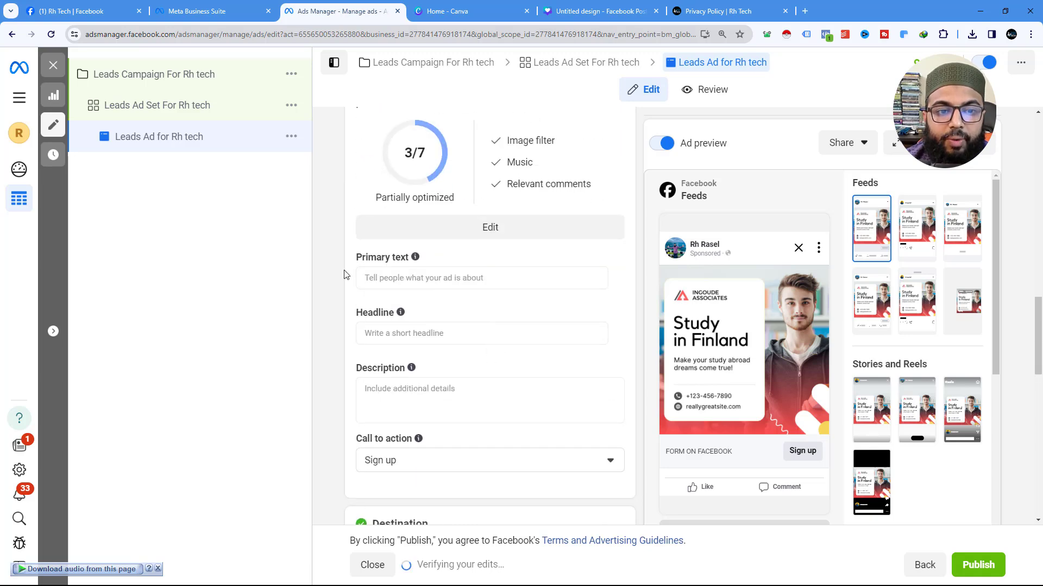
click(394, 284)
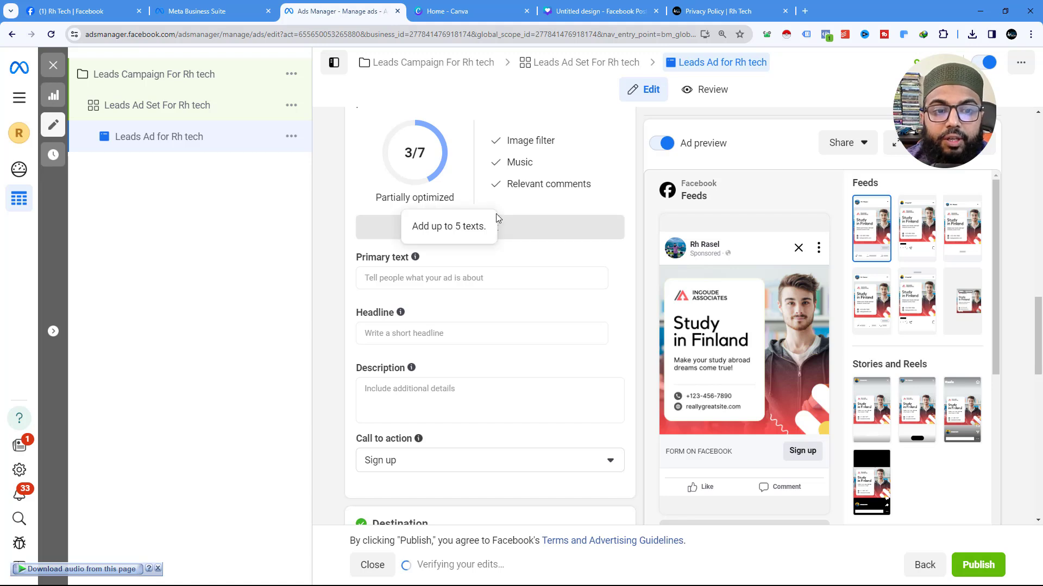
click(396, 275)
text(Study)
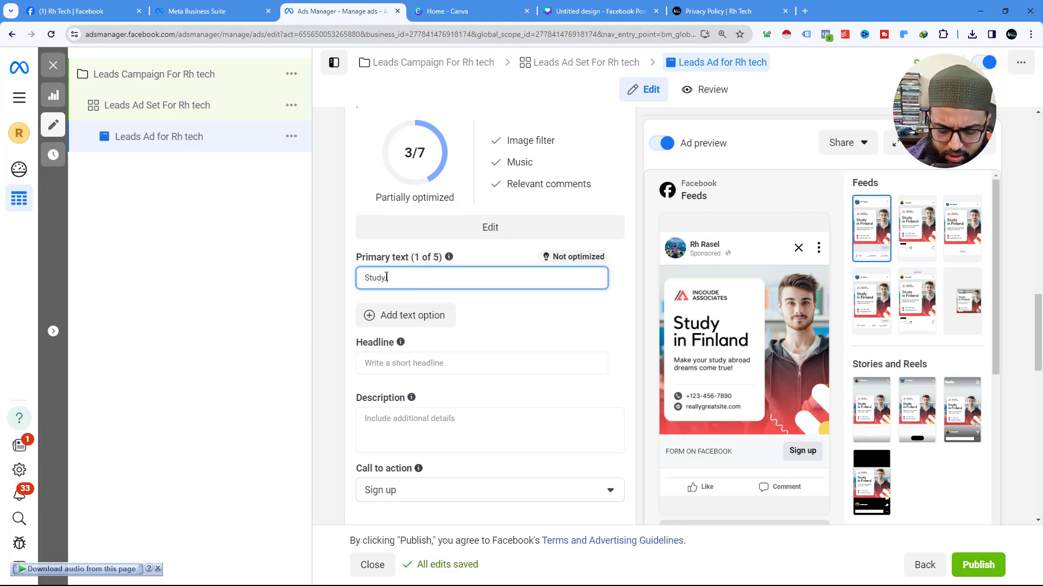
text(Abroad in Find)
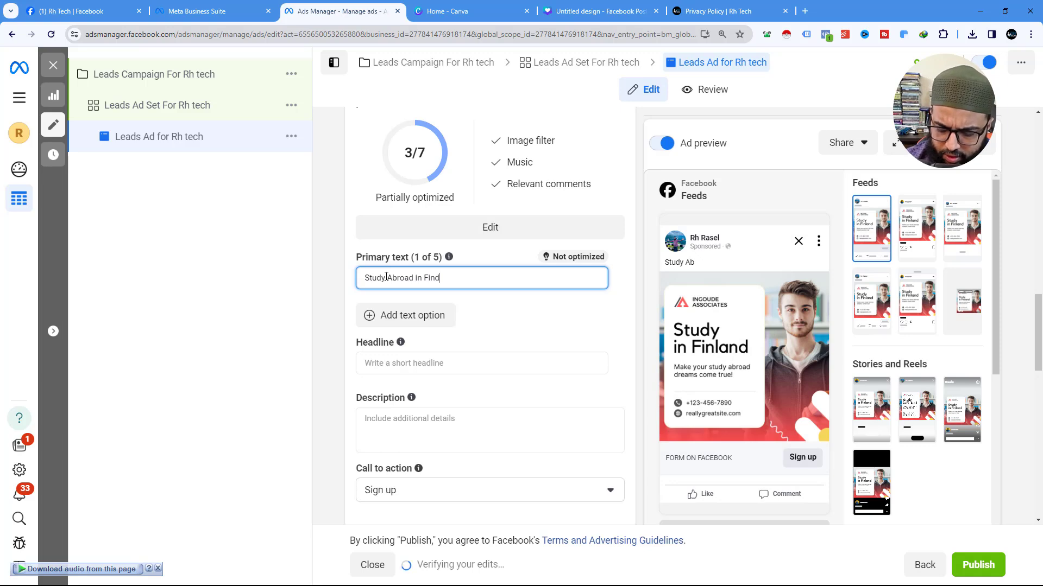
key(BackSpace)
text(land)
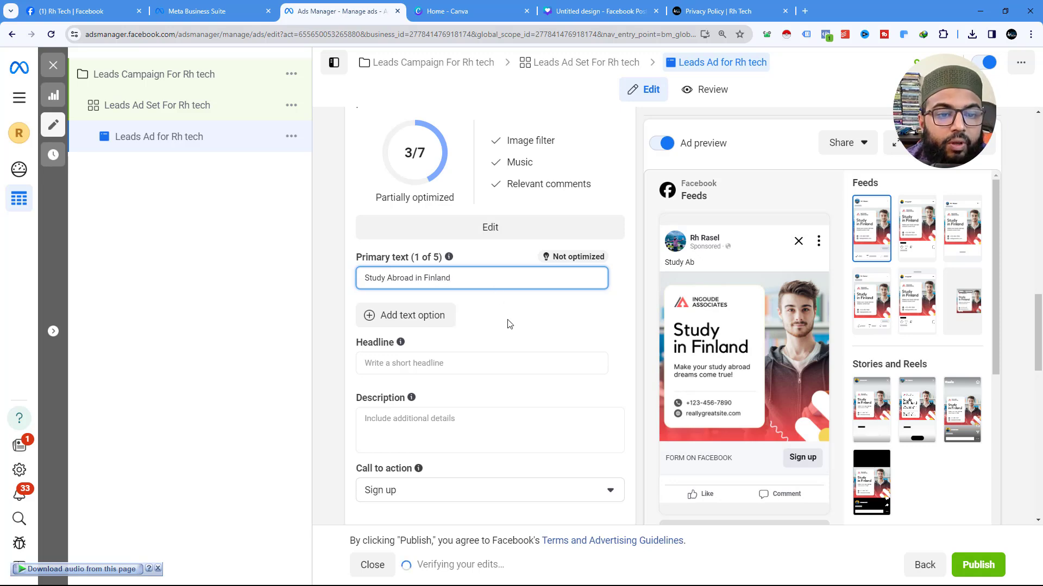
Review the ad's selected instant form, lead delivery and tracking sections along with the instant form preview.
scroll(456, 389, down, 12)
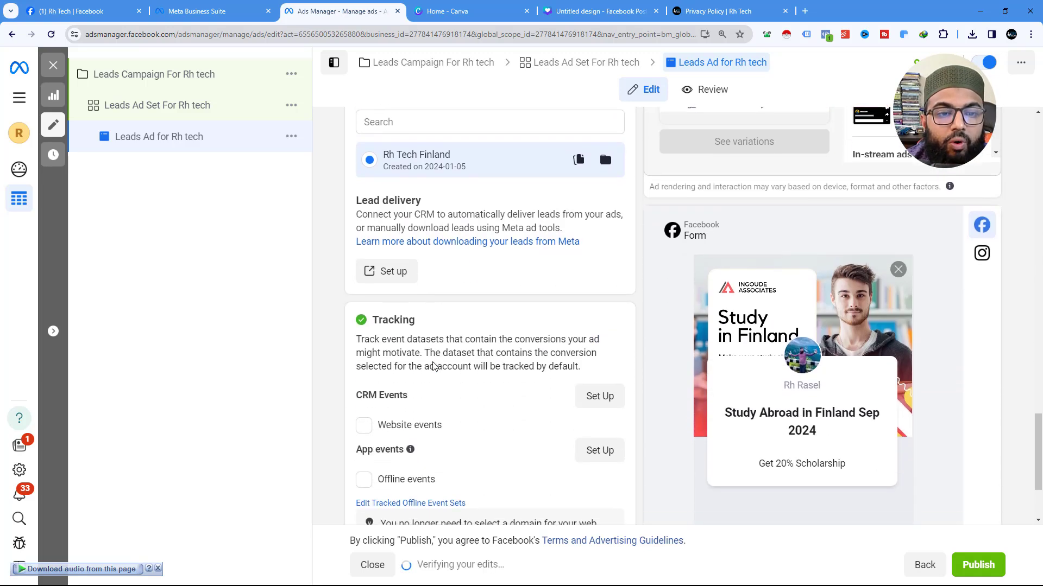
scroll(434, 366, up, 3)
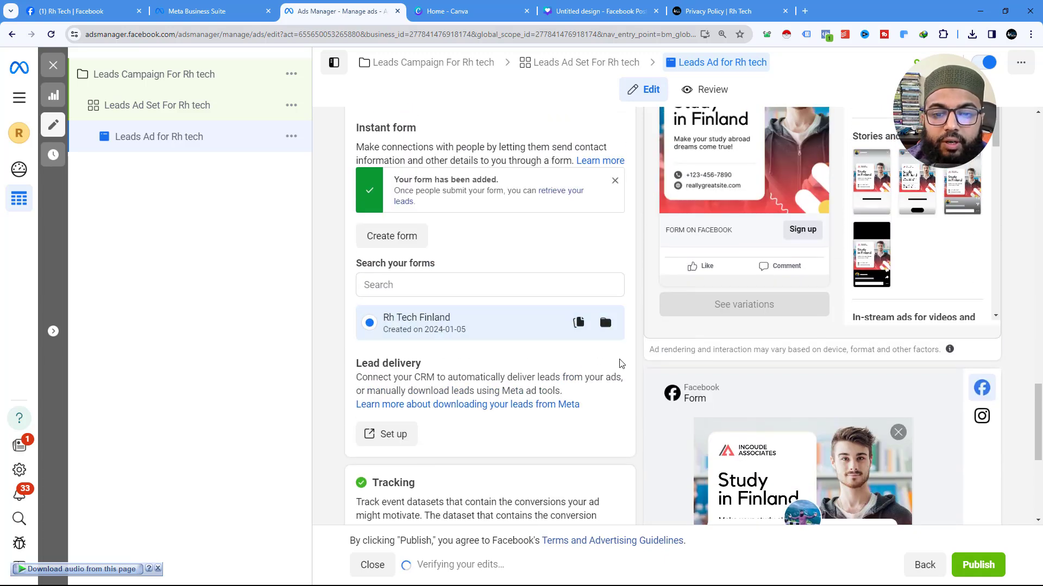
scroll(619, 363, down, 6)
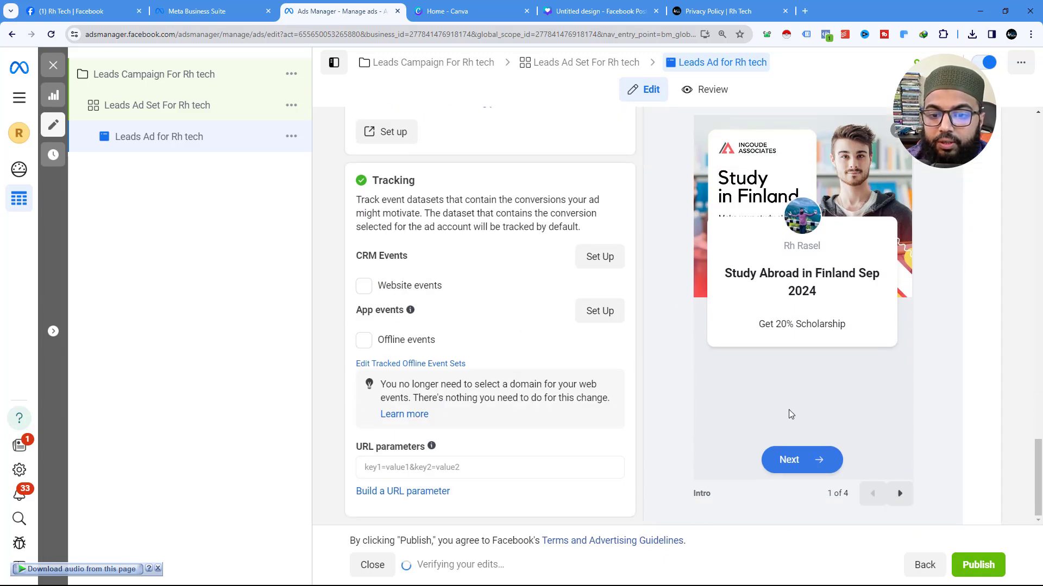